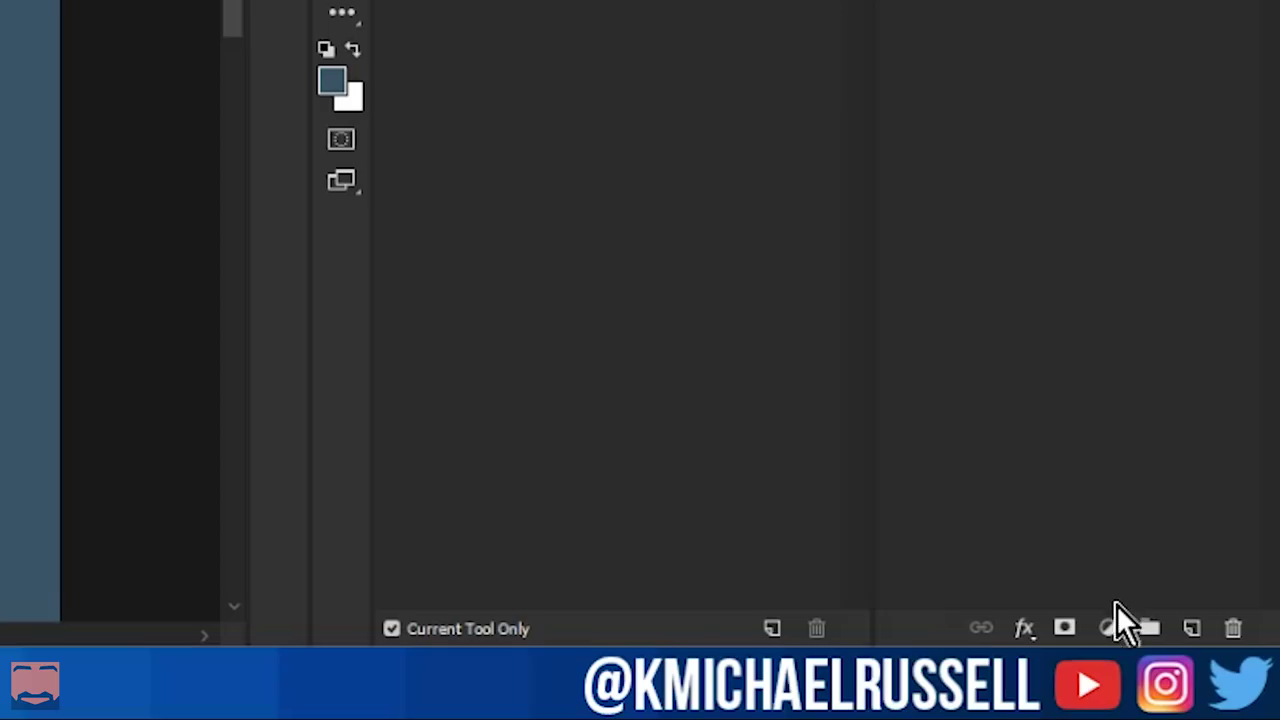
# Add a layer mask to Layer 1 and alternate between making its image and its mask active.
pyautogui.click(1066, 628)
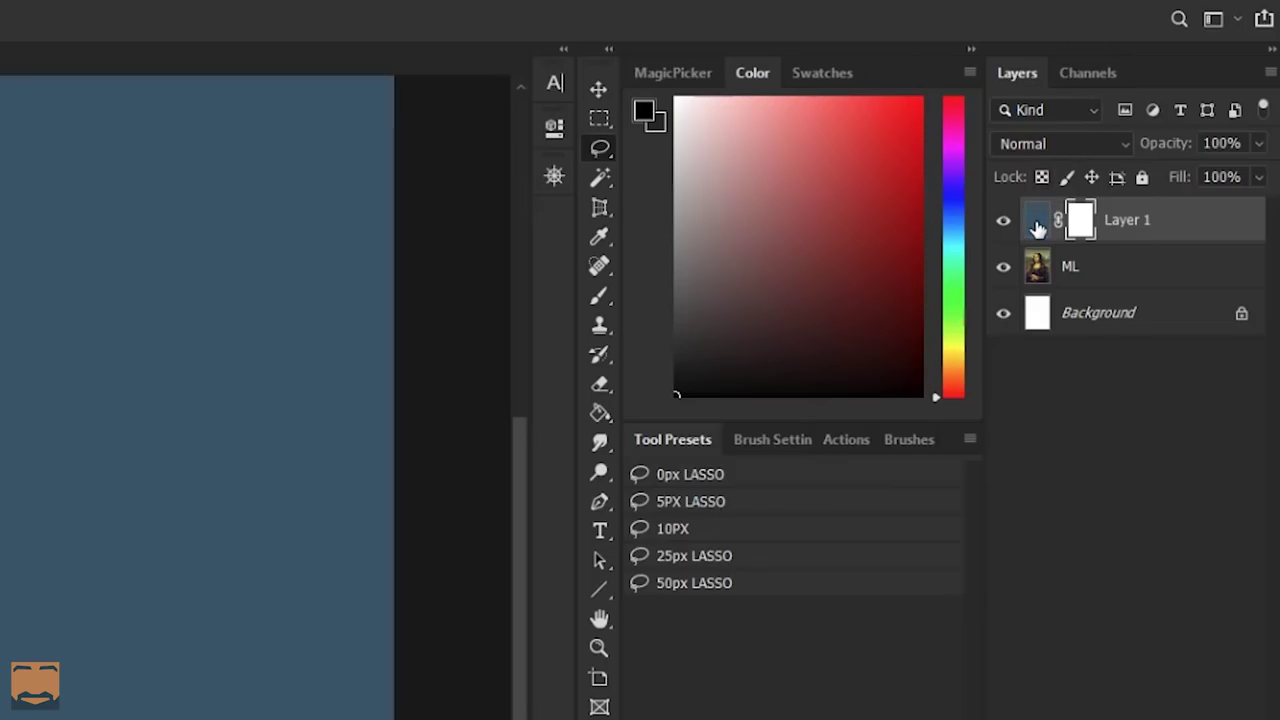
pyautogui.click(1142, 141)
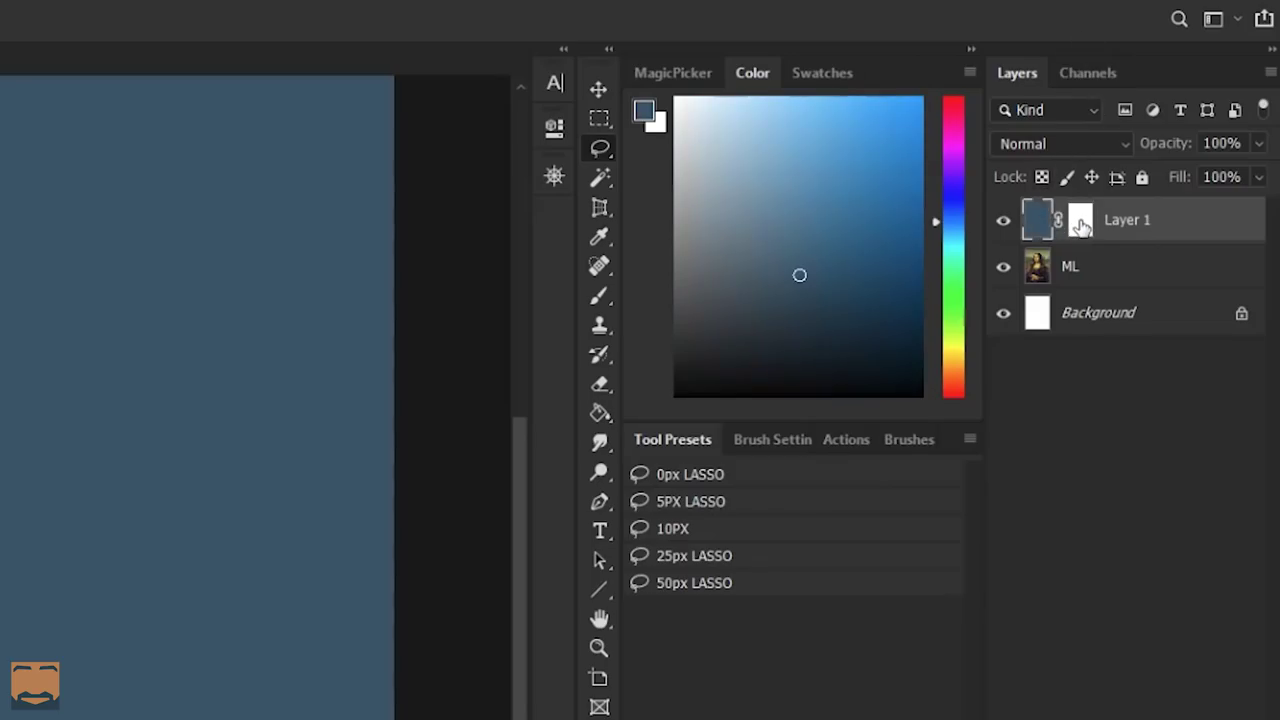
pyautogui.click(1162, 146)
# Try a light blue brush stroke on Layer 1's image instead of its mask, and undo the stroke.
pyautogui.click(1042, 218)
pyautogui.press('b')
pyautogui.click(738, 137)
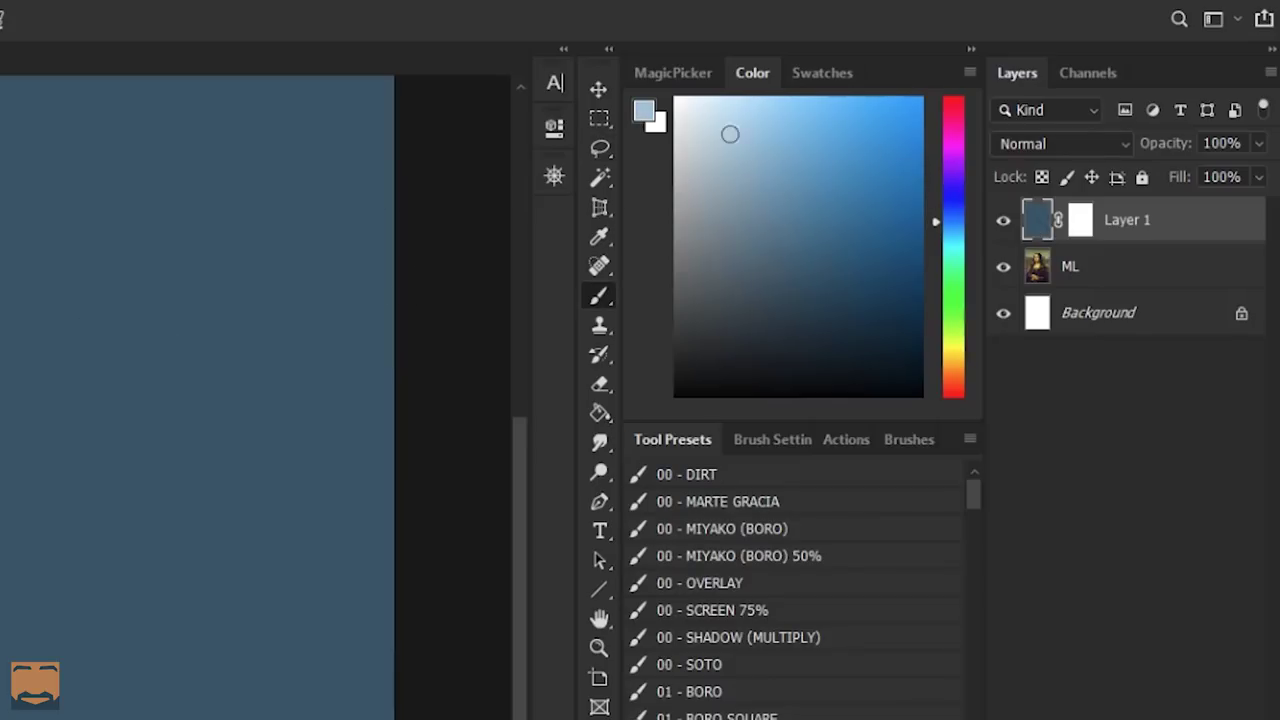
pyautogui.moveTo(31, 340); pyautogui.dragTo(30, 455)
pyautogui.hotkey('ctrl', 'z')
# Fill Layer 1's mask with black using the Paint Bucket, and refill it with a mid gray.
pyautogui.click(1080, 222)
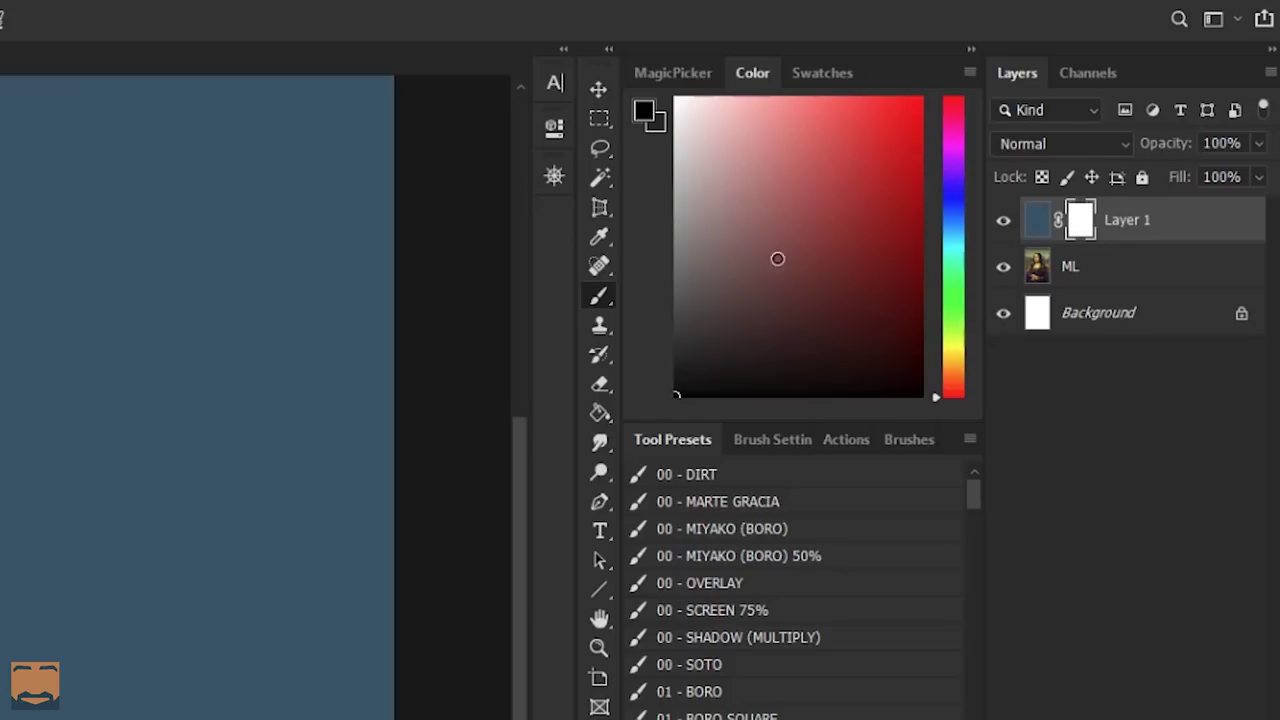
pyautogui.click(605, 412)
pyautogui.click(5, 402)
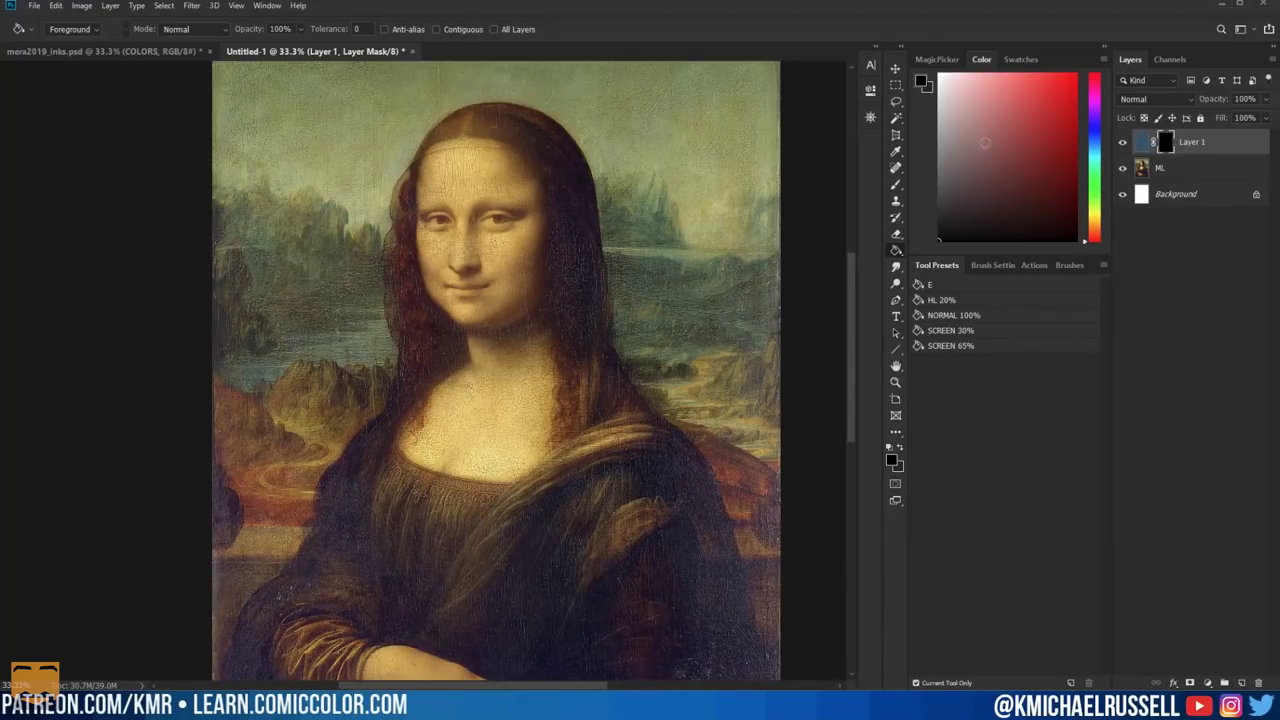
pyautogui.moveTo(985, 143); pyautogui.dragTo(923, 155)
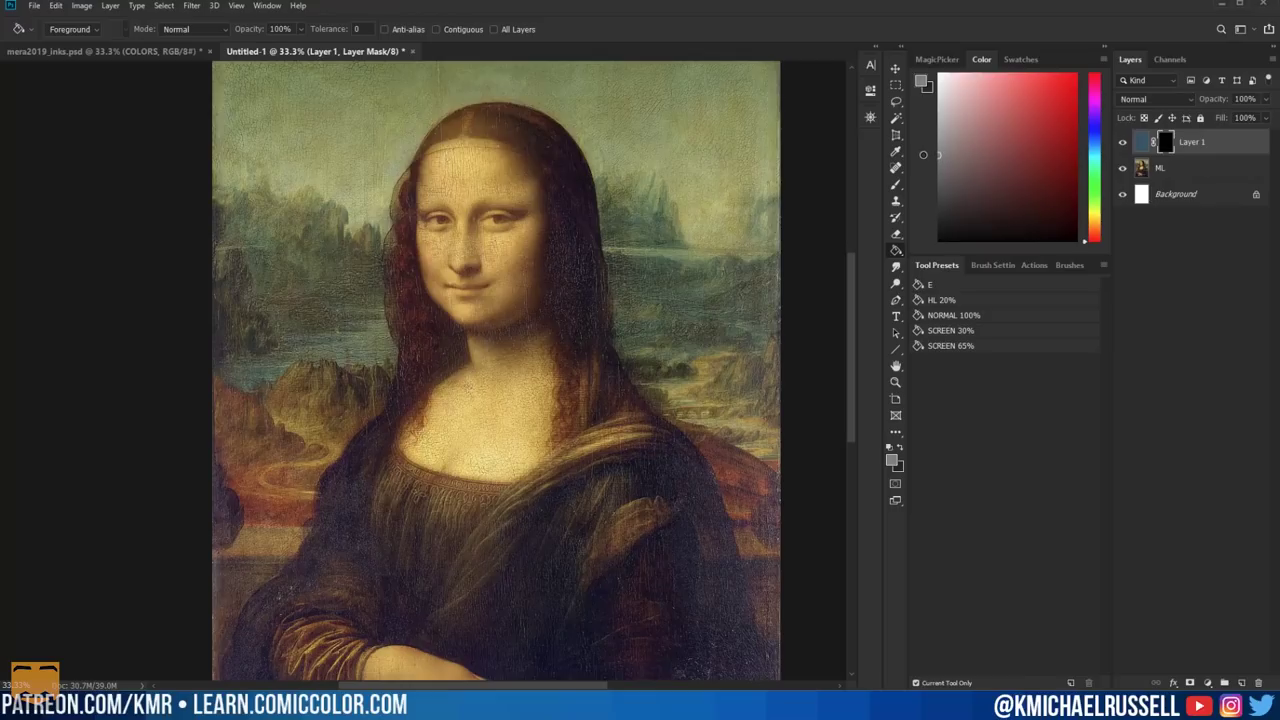
pyautogui.click(630, 262)
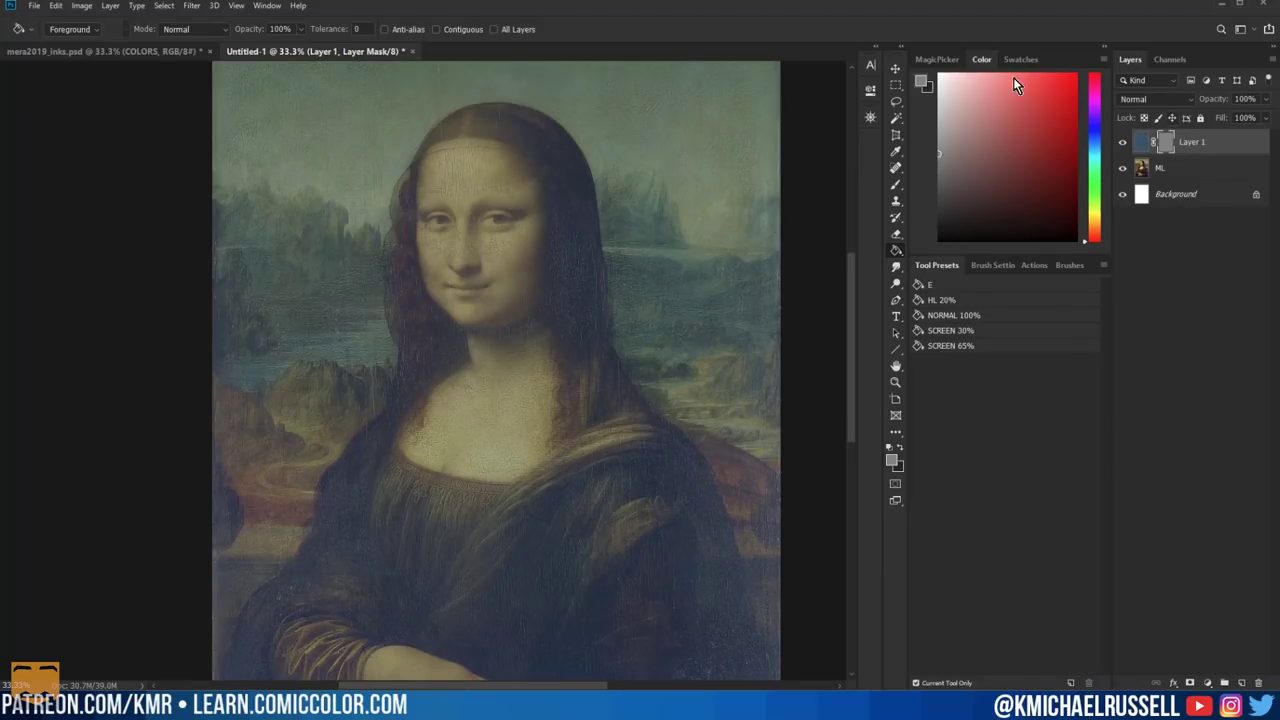
# Fill Layer 1's mask with pure white so the blue layer fully covers the painting.
pyautogui.moveTo(958, 185); pyautogui.dragTo(932, 243)
pyautogui.moveTo(948, 85); pyautogui.dragTo(915, 66)
pyautogui.click(717, 257)
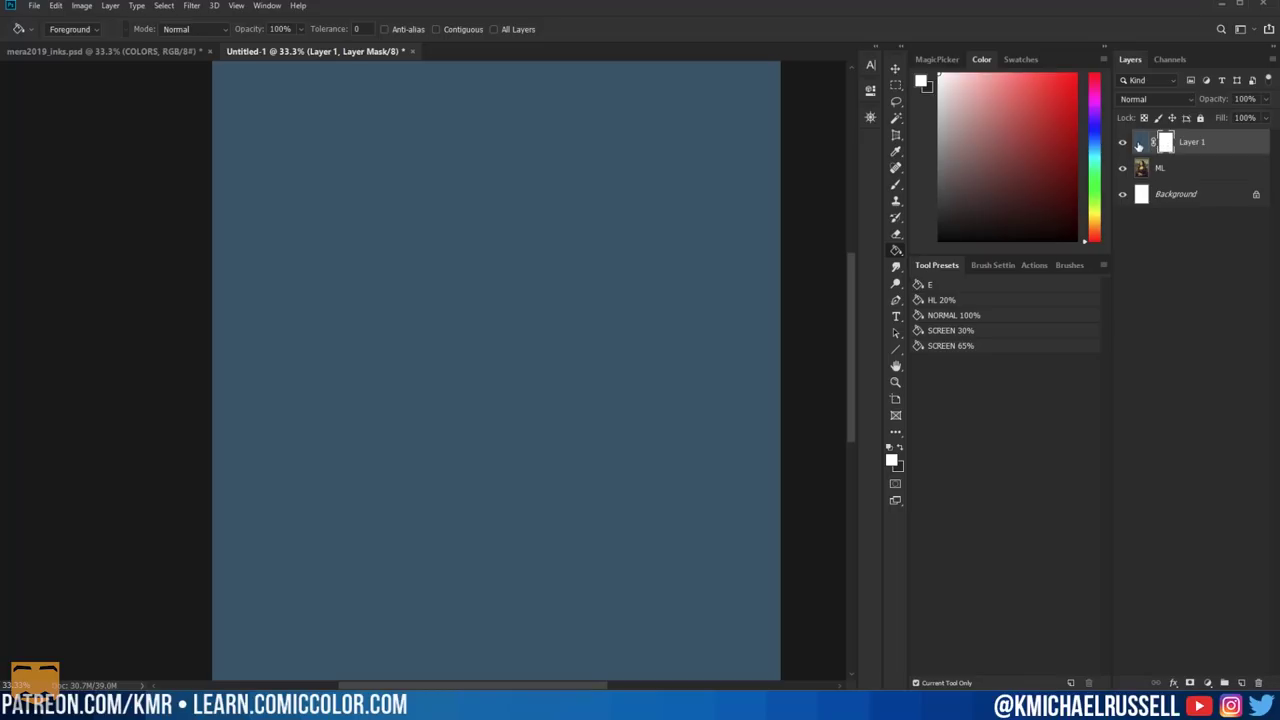
# Paint black on Layer 1's mask with a large 01 - PASTEL brush to reveal the Mona Lisa's head and torso.
pyautogui.press('z')
pyautogui.click(457, 240)
pyautogui.press('b')
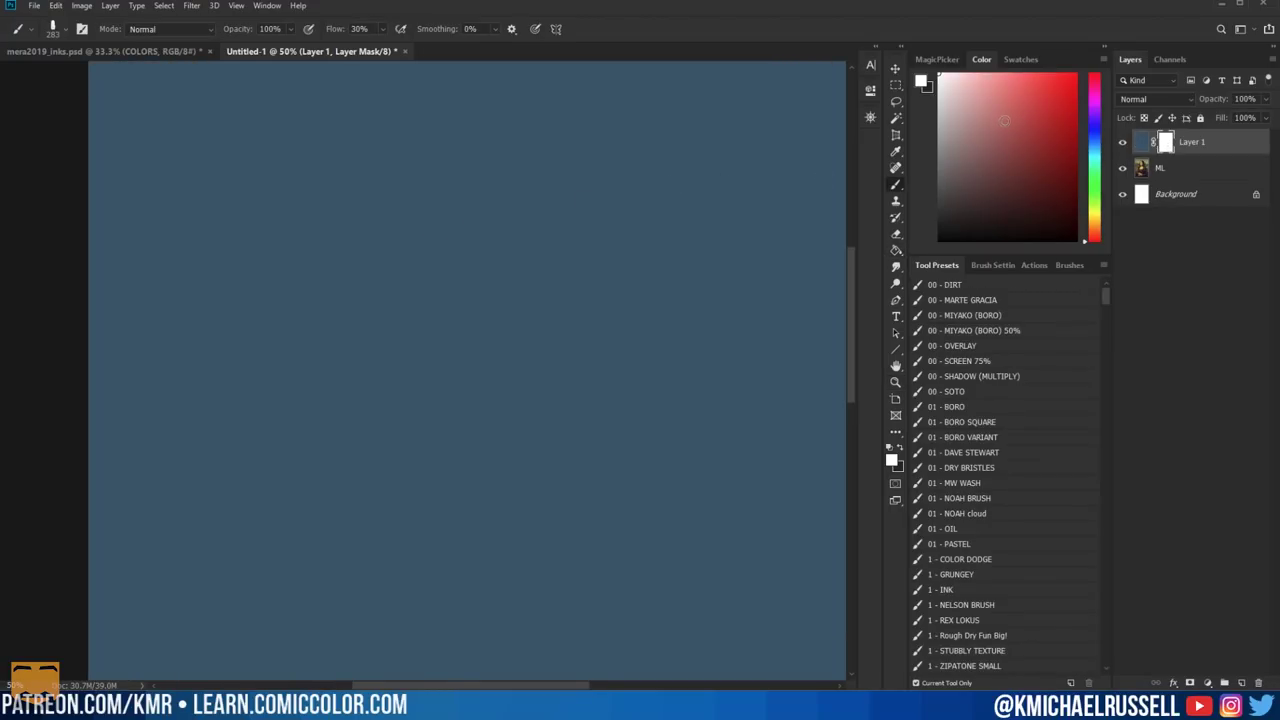
pyautogui.press('z')
pyautogui.keyDown('alt'); pyautogui.click(614, 271); pyautogui.keyUp('alt')
pyautogui.press('b')
pyautogui.press('x')
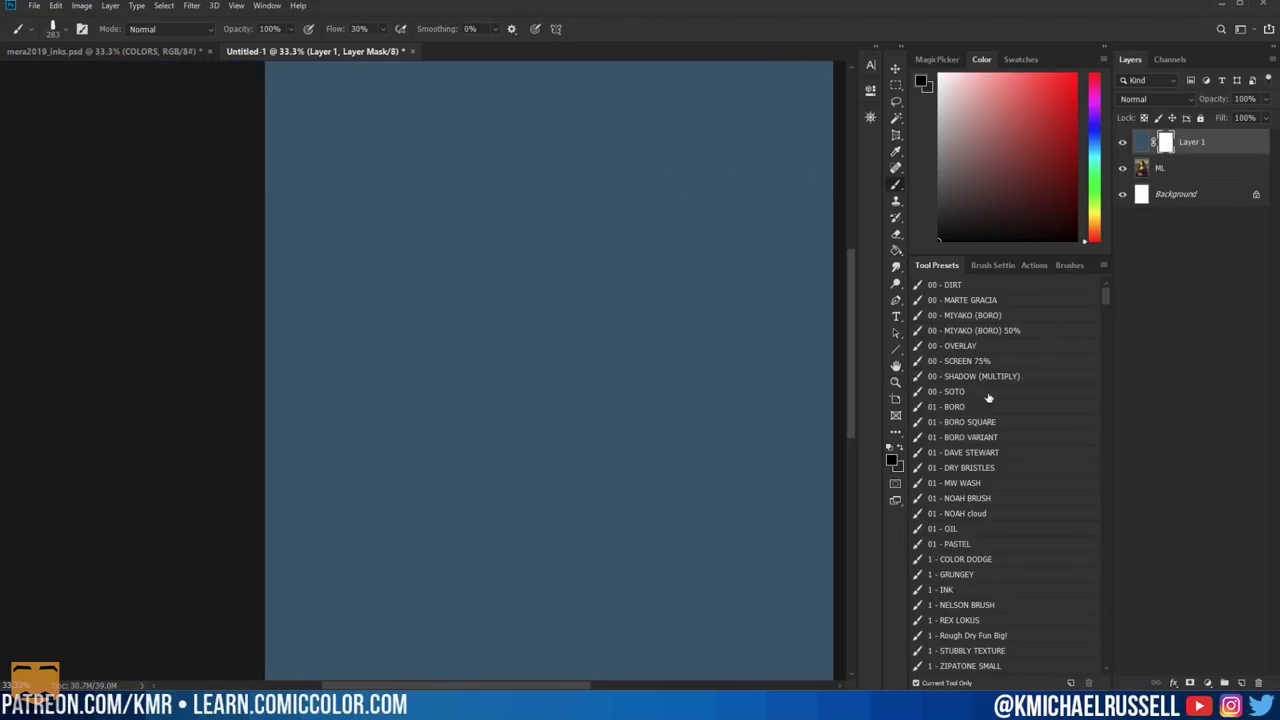
pyautogui.click(962, 546)
pyautogui.moveTo(547, 220)
pyautogui.keyDown('alt'); pyautogui.mouseDown()
pyautogui.moveTo(571, 220)
pyautogui.moveTo(531, 231)
pyautogui.moveTo(517, 192)
pyautogui.moveTo(558, 185)
pyautogui.moveTo(509, 203)
pyautogui.moveTo(557, 218)
pyautogui.moveTo(490, 240)
pyautogui.moveTo(538, 245)
pyautogui.moveTo(490, 228)
pyautogui.moveTo(488, 205)
pyautogui.moveTo(575, 185)
pyautogui.moveTo(532, 258)
pyautogui.moveTo(508, 258)
pyautogui.moveTo(572, 268)
pyautogui.moveTo(466, 288)
pyautogui.moveTo(501, 305)
pyautogui.moveTo(495, 330)
pyautogui.moveTo(570, 300)
pyautogui.moveTo(505, 345)
pyautogui.moveTo(490, 175)
pyautogui.moveTo(496, 155)
pyautogui.moveTo(600, 170)
pyautogui.moveTo(587, 152)
pyautogui.moveTo(597, 249)
pyautogui.moveTo(577, 335)
pyautogui.mouseUp(); pyautogui.keyUp('alt')
pyautogui.moveTo(556, 278)
pyautogui.mouseDown()
pyautogui.moveTo(624, 277)
pyautogui.moveTo(577, 237)
pyautogui.moveTo(506, 472)
pyautogui.moveTo(594, 530)
pyautogui.moveTo(481, 193)
pyautogui.moveTo(579, 315)
pyautogui.moveTo(616, 560)
pyautogui.moveTo(632, 180)
pyautogui.mouseUp()
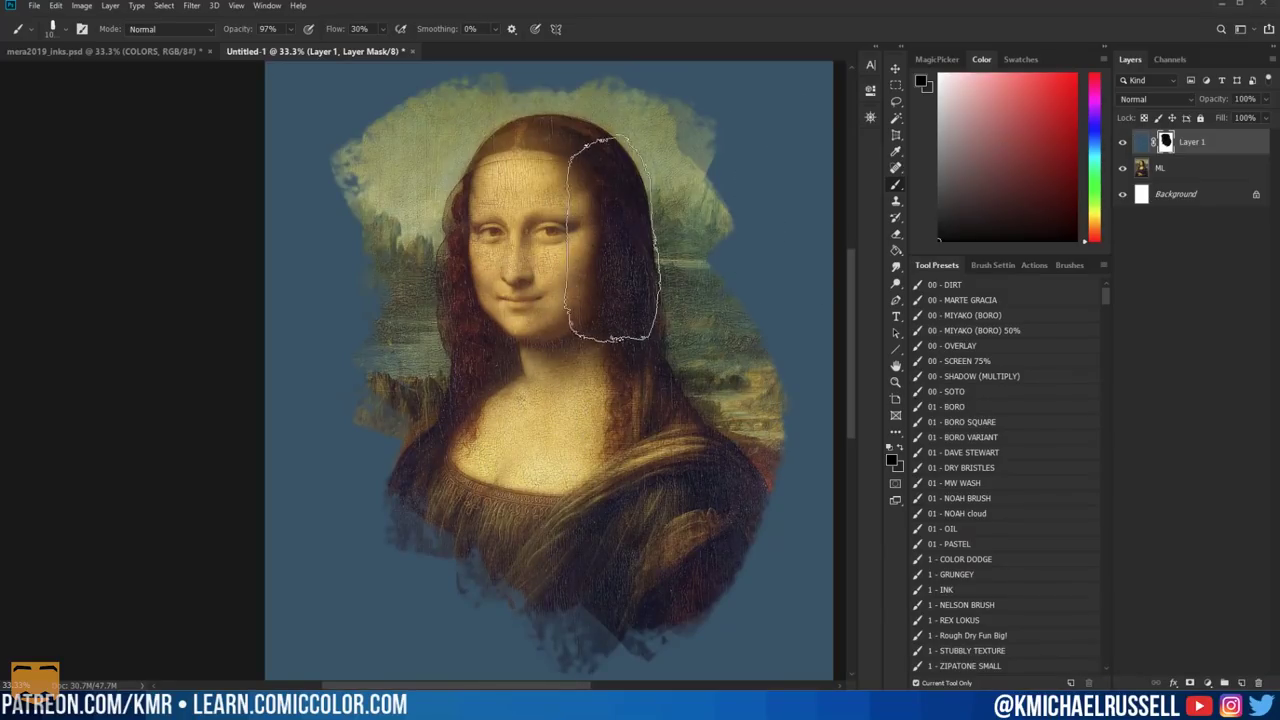
# Sample white from the mask's blue-covered area and black from its revealed area as the brush colour.
pyautogui.press('x')
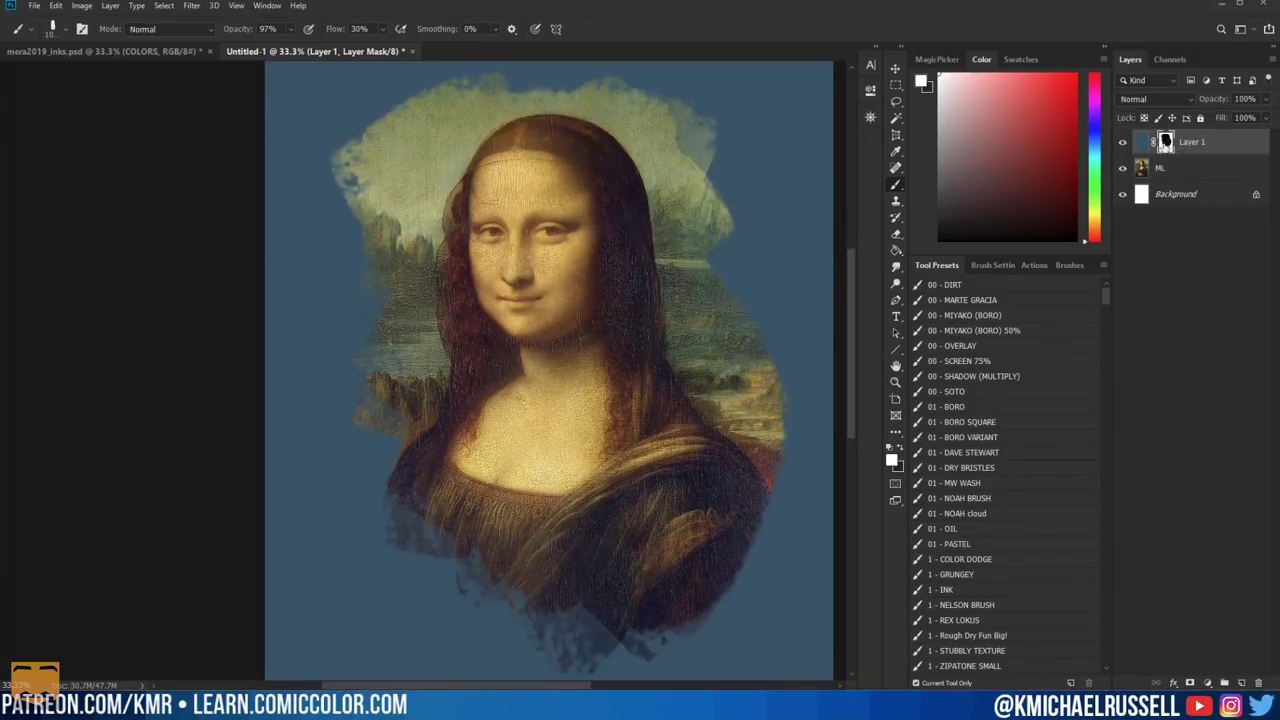
pyautogui.keyDown('alt'); pyautogui.rightClick(743, 152); pyautogui.keyUp('alt')
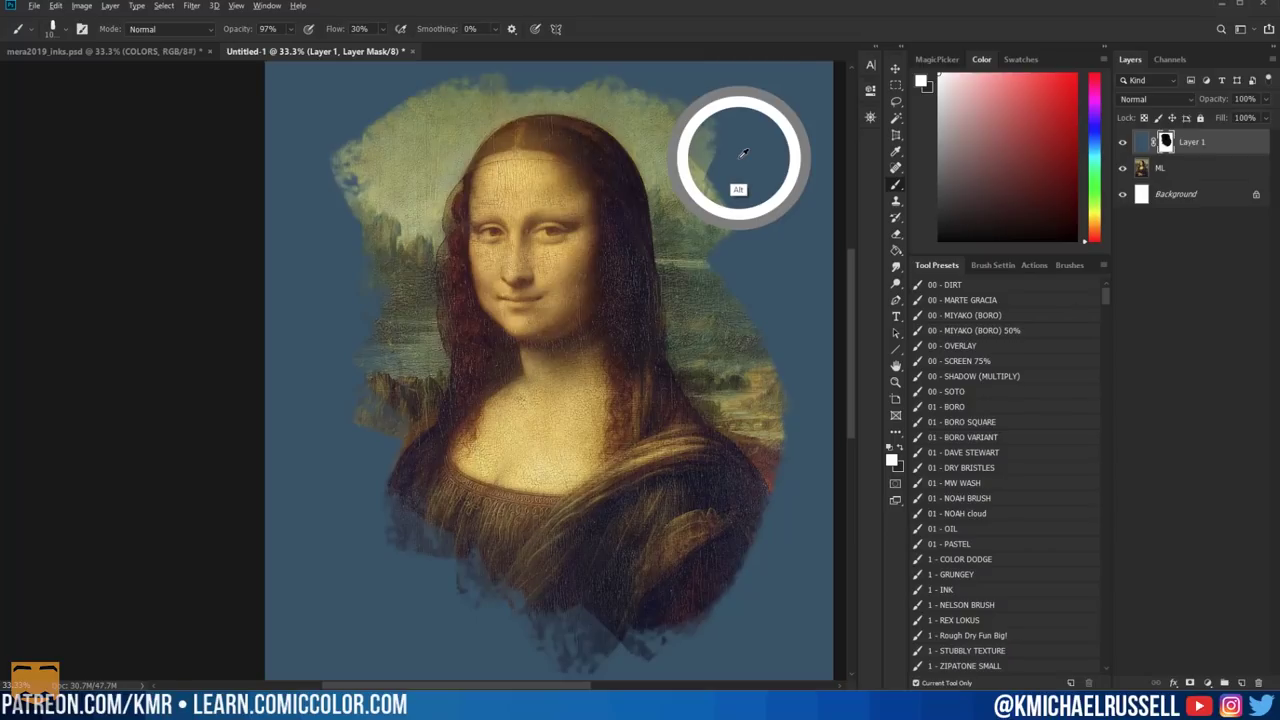
pyautogui.keyDown('alt'); pyautogui.rightClick(669, 228); pyautogui.keyUp('alt')
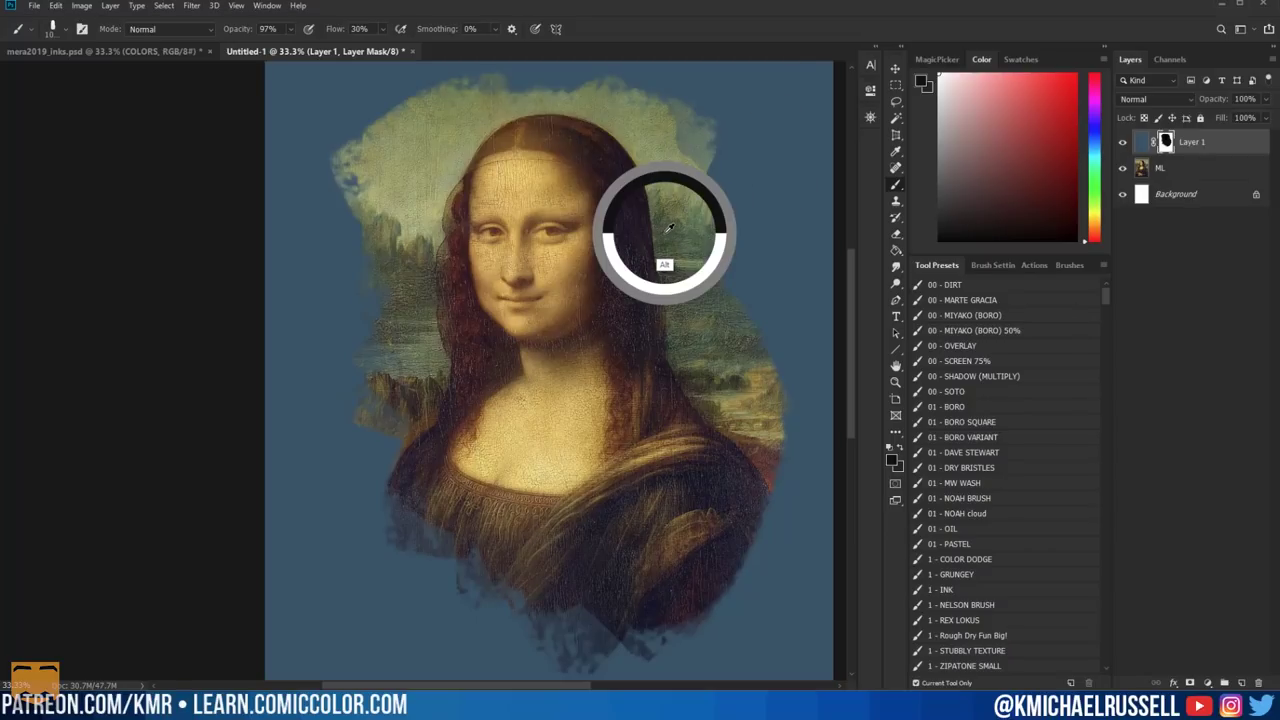
pyautogui.keyDown('alt'); pyautogui.click(769, 168); pyautogui.keyUp('alt')
pyautogui.keyDown('alt'); pyautogui.click(765, 173); pyautogui.keyUp('alt')
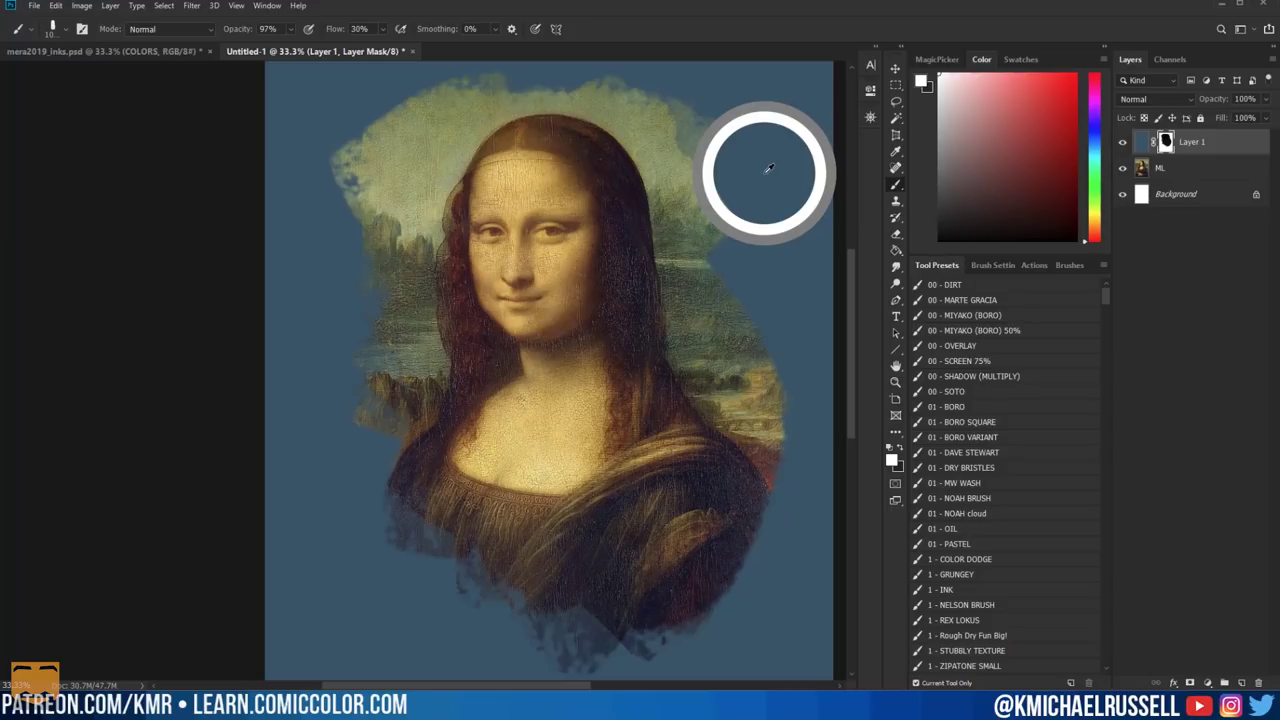
pyautogui.moveTo(768, 168)
pyautogui.mouseDown()
pyautogui.moveTo(779, 139)
pyautogui.moveTo(766, 100)
pyautogui.moveTo(745, 165)
pyautogui.mouseUp()
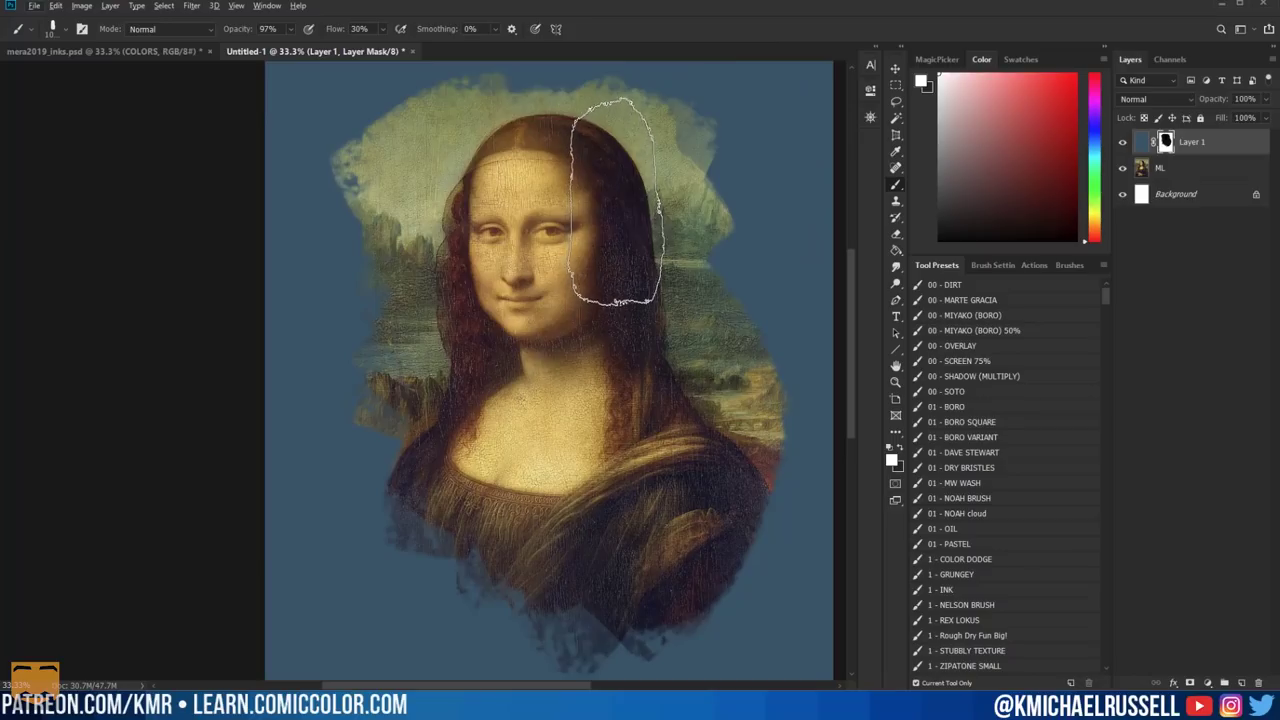
pyautogui.hotkey('ctrl', 'd')
pyautogui.keyDown('alt'); pyautogui.click(608, 207); pyautogui.keyUp('alt')
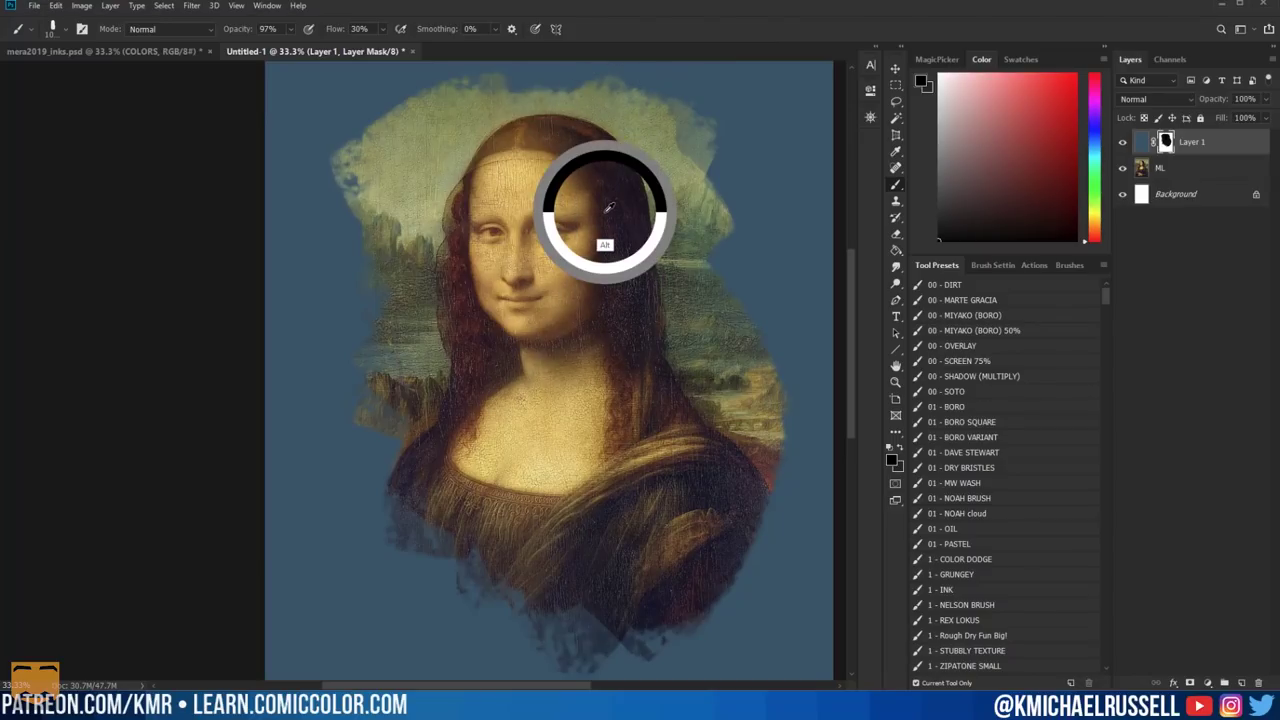
# With the brush at size 587, hide one side of the face with sampled white and paint it back with sampled black.
pyautogui.moveTo(598, 264); pyautogui.dragTo(541, 282)
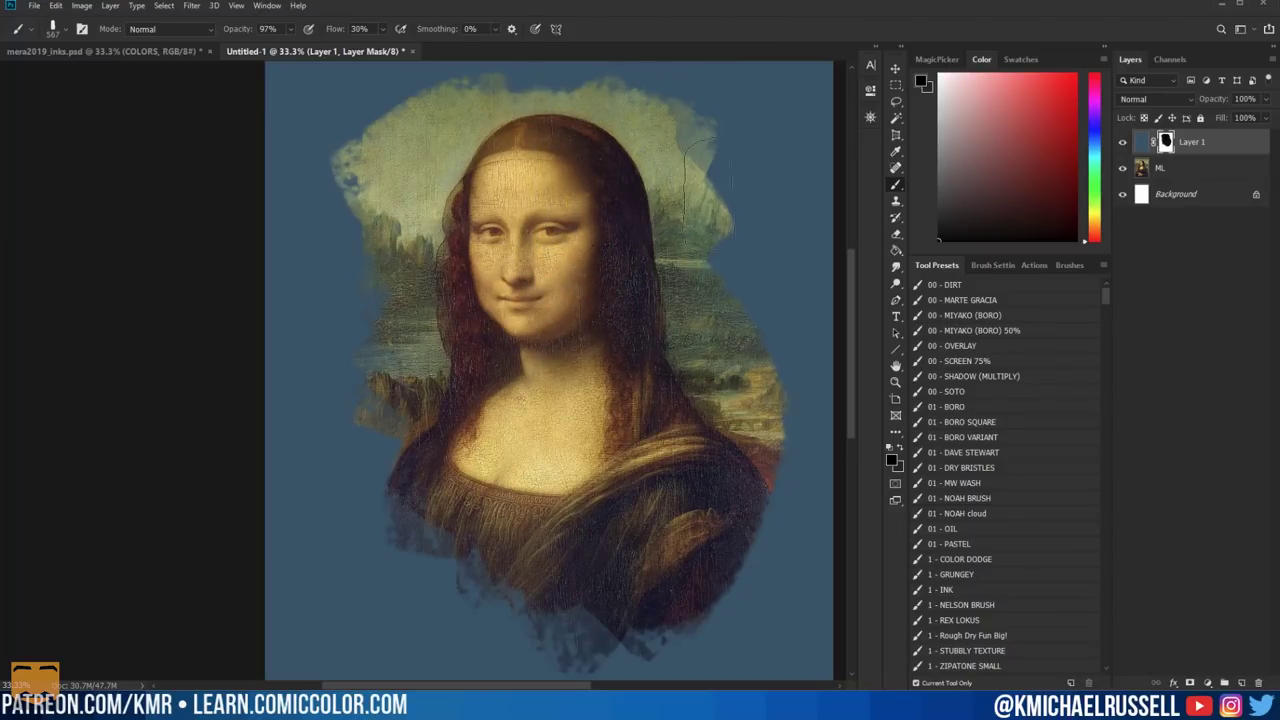
pyautogui.keyDown('alt'); pyautogui.click(769, 160); pyautogui.keyUp('alt')
pyautogui.moveTo(709, 213)
pyautogui.mouseDown()
pyautogui.moveTo(677, 195)
pyautogui.moveTo(595, 297)
pyautogui.moveTo(568, 298)
pyautogui.moveTo(728, 236)
pyautogui.mouseUp()
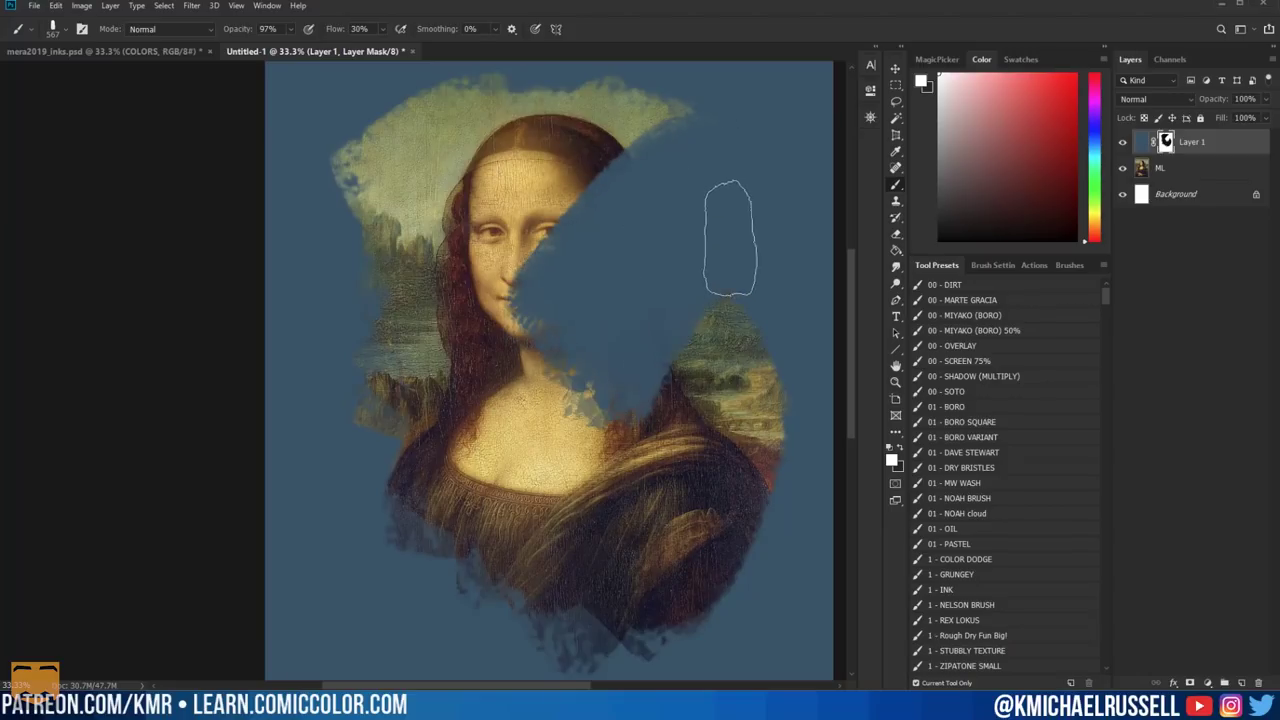
pyautogui.keyDown('alt'); pyautogui.click(537, 186); pyautogui.keyUp('alt')
pyautogui.moveTo(515, 240)
pyautogui.mouseDown()
pyautogui.moveTo(590, 290)
pyautogui.moveTo(663, 243)
pyautogui.moveTo(676, 214)
pyautogui.mouseUp()
# Paint white and black on Layer 1's mask with an enlarged soft 00 - SOTO brush to blend the portrait's edges.
pyautogui.press('x')
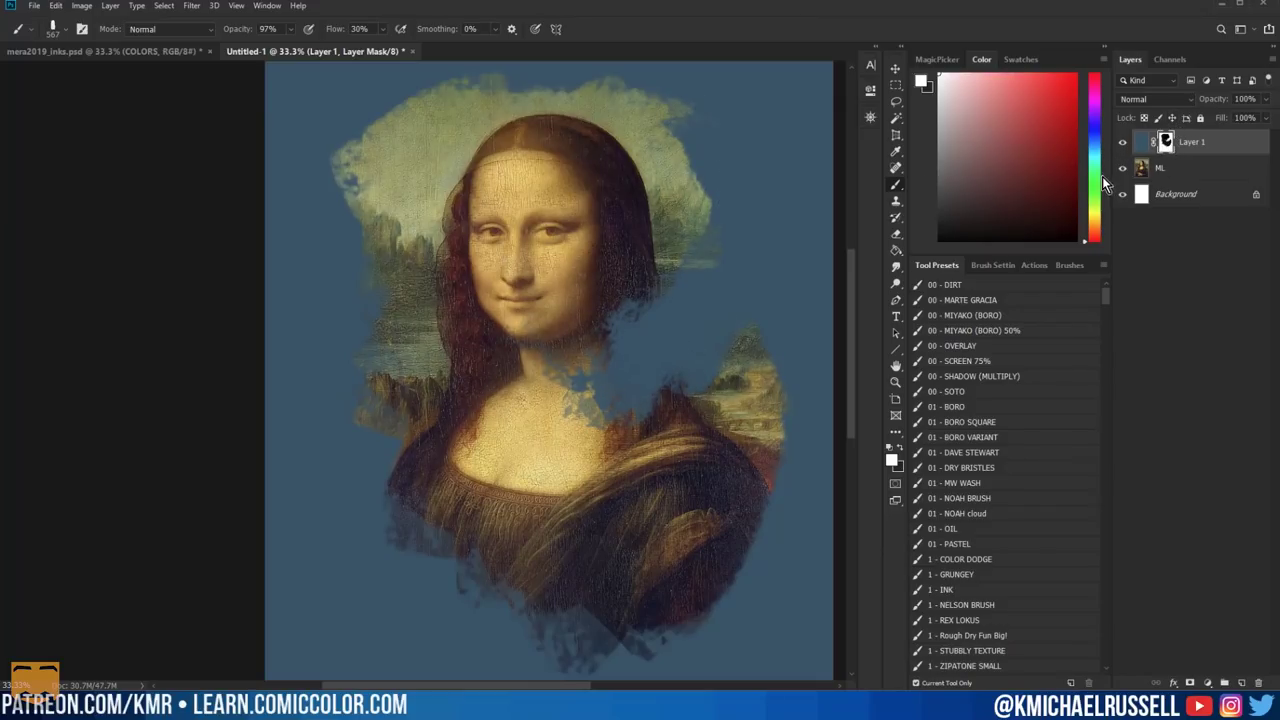
pyautogui.press('F2')
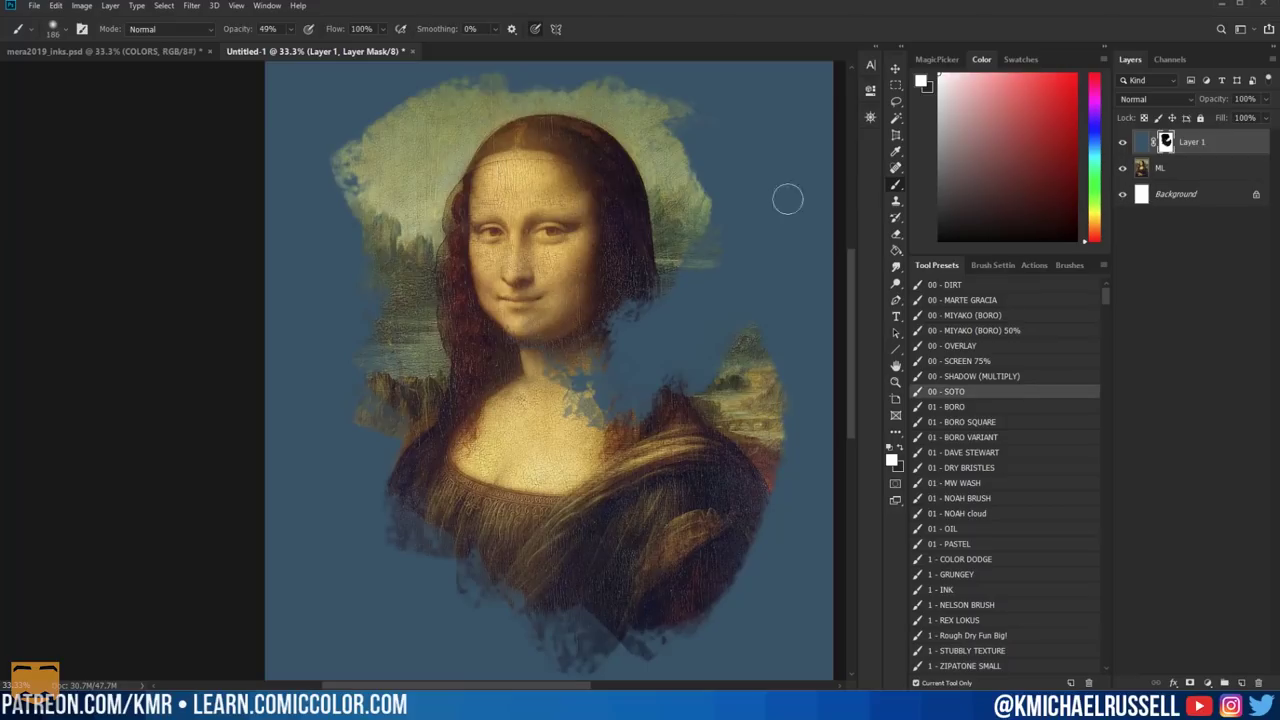
pyautogui.keyDown('alt'); pyautogui.moveTo(643, 292); pyautogui.dragTo(750, 281); pyautogui.keyUp('alt')
pyautogui.moveTo(600, 300)
pyautogui.mouseDown()
pyautogui.moveTo(602, 414)
pyautogui.moveTo(622, 349)
pyautogui.moveTo(508, 381)
pyautogui.moveTo(486, 440)
pyautogui.mouseUp()
pyautogui.press('x')
pyautogui.moveTo(505, 365)
pyautogui.mouseDown()
pyautogui.moveTo(526, 221)
pyautogui.moveTo(620, 239)
pyautogui.moveTo(508, 366)
pyautogui.moveTo(537, 362)
pyautogui.mouseUp()
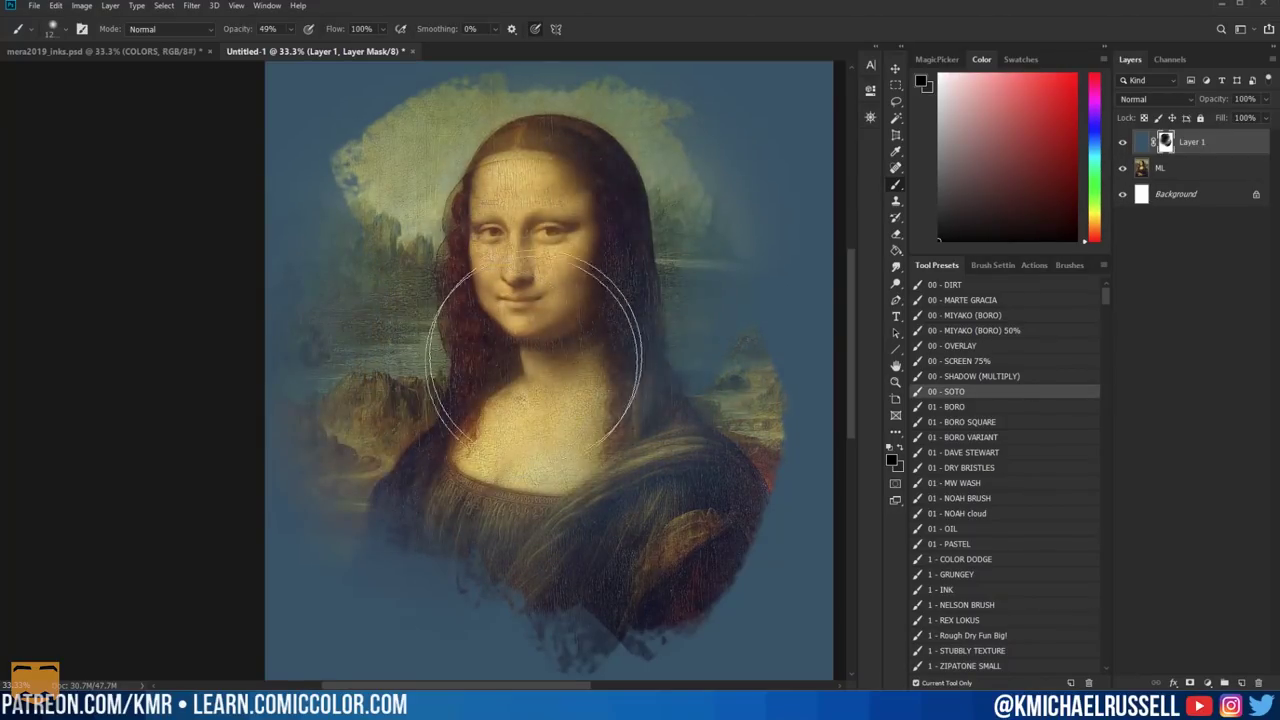
# Paint black on the mask inside a freehand lasso selection drawn across the portrait, and clear the selection.
pyautogui.press('l')
pyautogui.moveTo(455, 418)
pyautogui.mouseDown()
pyautogui.moveTo(680, 433)
pyautogui.moveTo(390, 302)
pyautogui.mouseUp()
pyautogui.press('b')
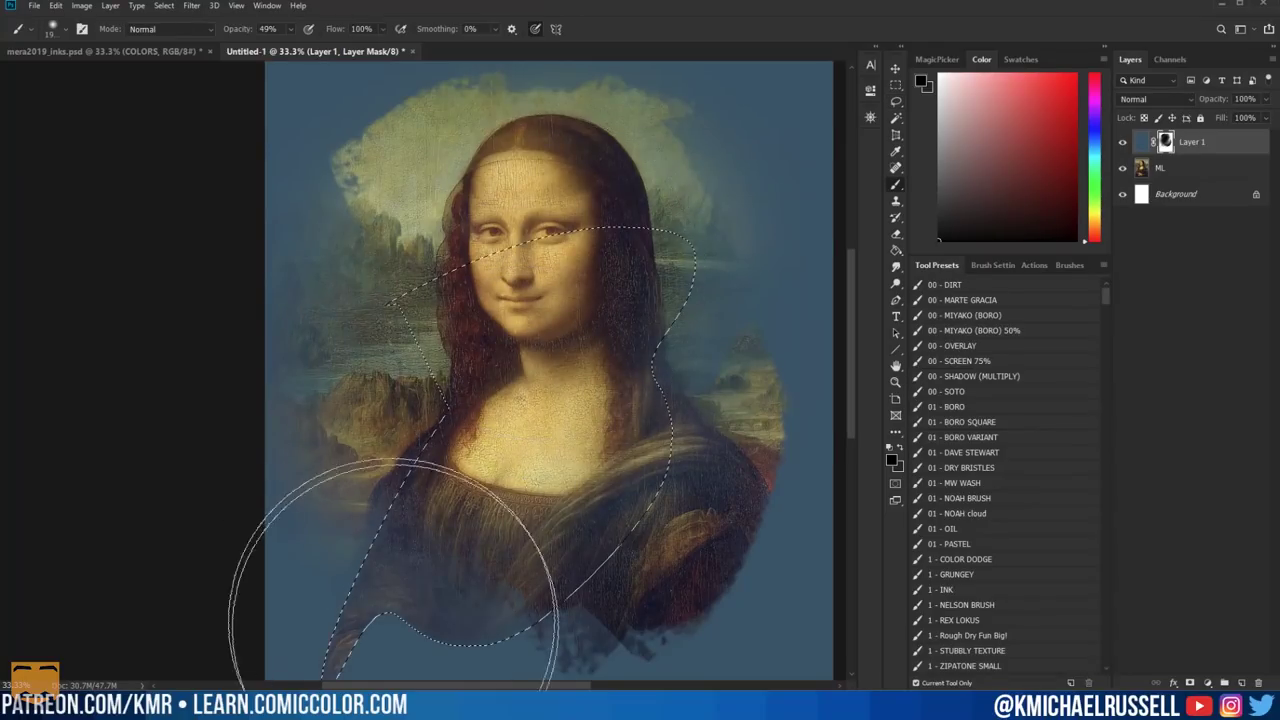
pyautogui.press('l')
pyautogui.hotkey('ctrl', 'd')
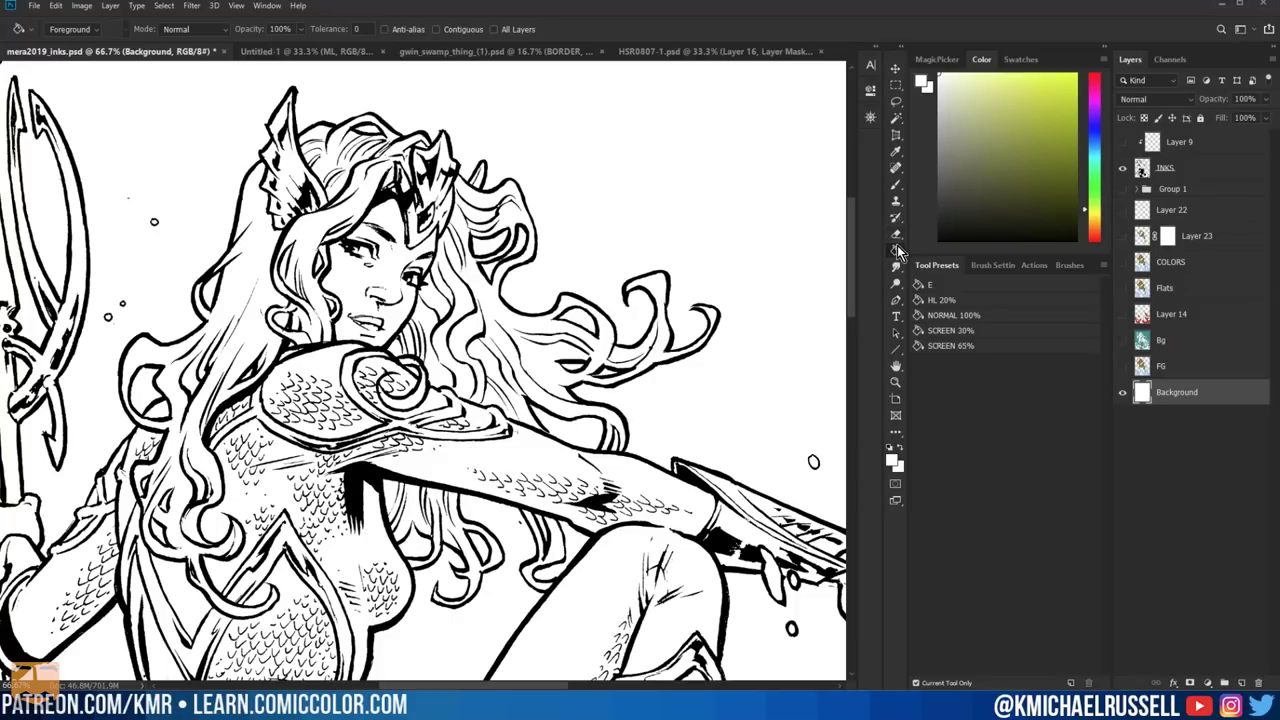
# Show all the layers from Layer 22 down to FG in mera2019_inks.psd.
pyautogui.click(897, 250)
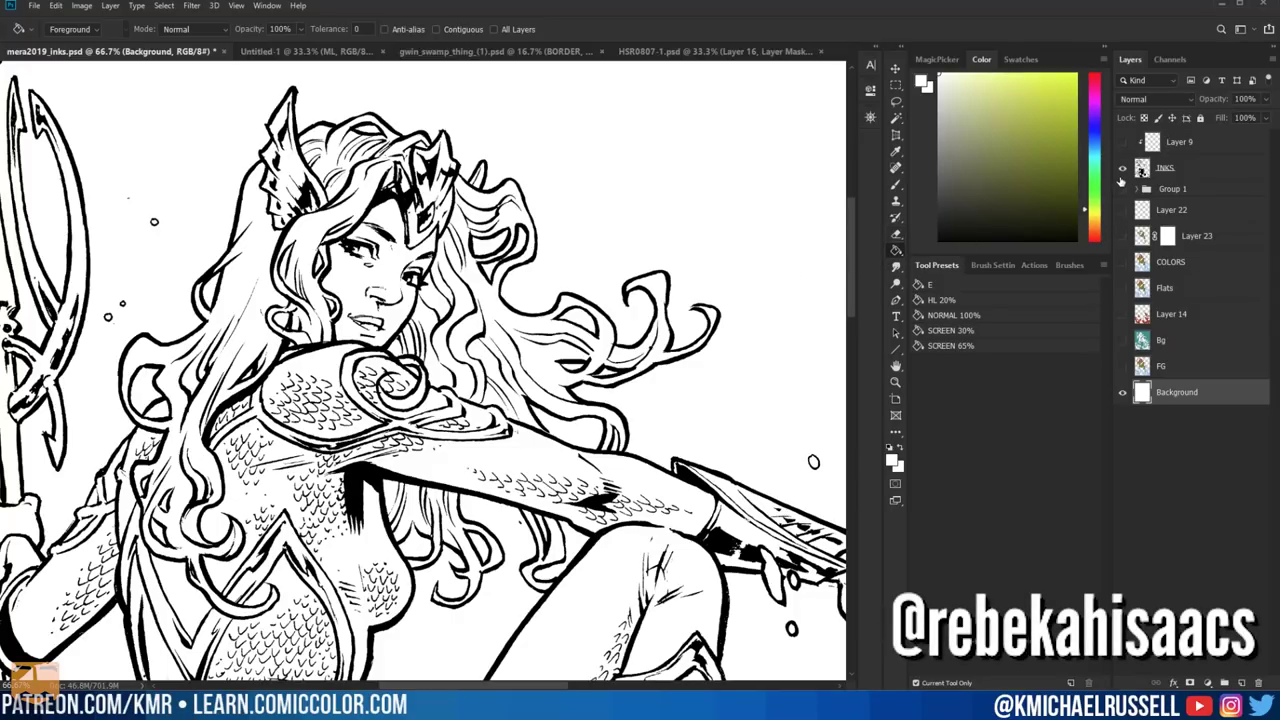
pyautogui.moveTo(1122, 212); pyautogui.dragTo(1122, 366)
pyautogui.press('l')
pyautogui.moveTo(591, 311); pyautogui.dragTo(532, 181)
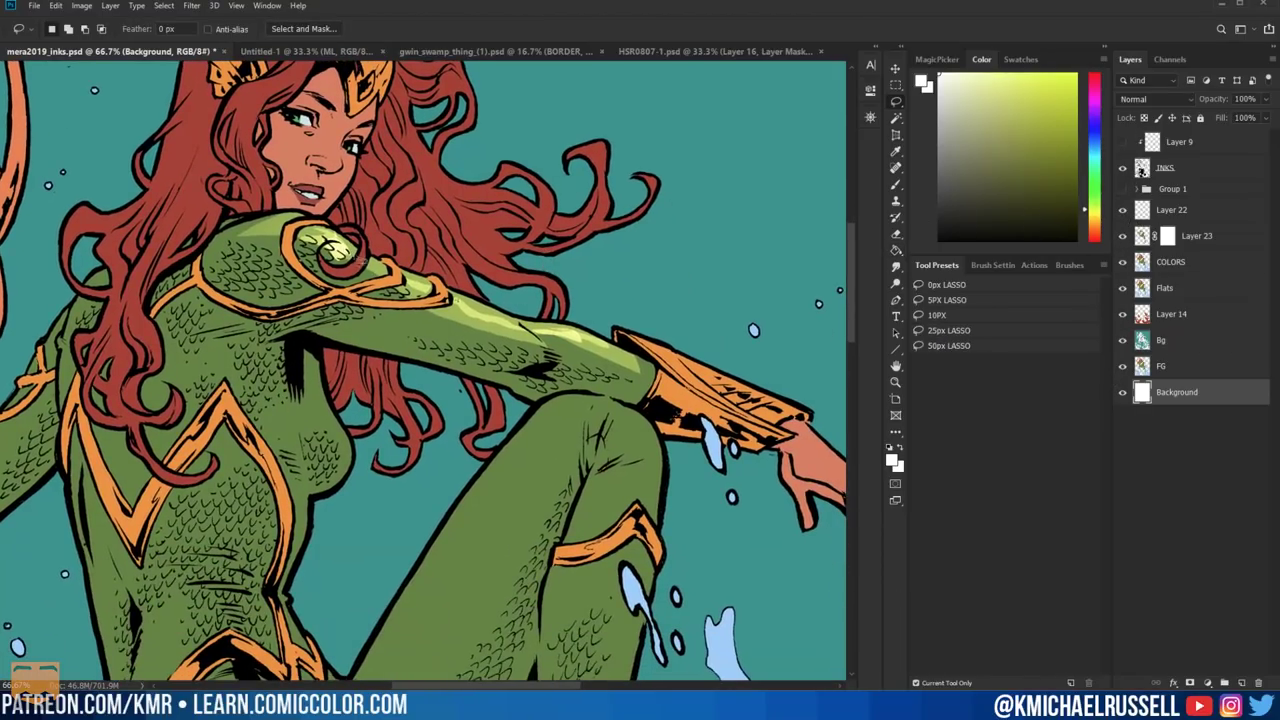
pyautogui.moveTo(545, 312); pyautogui.dragTo(595, 372)
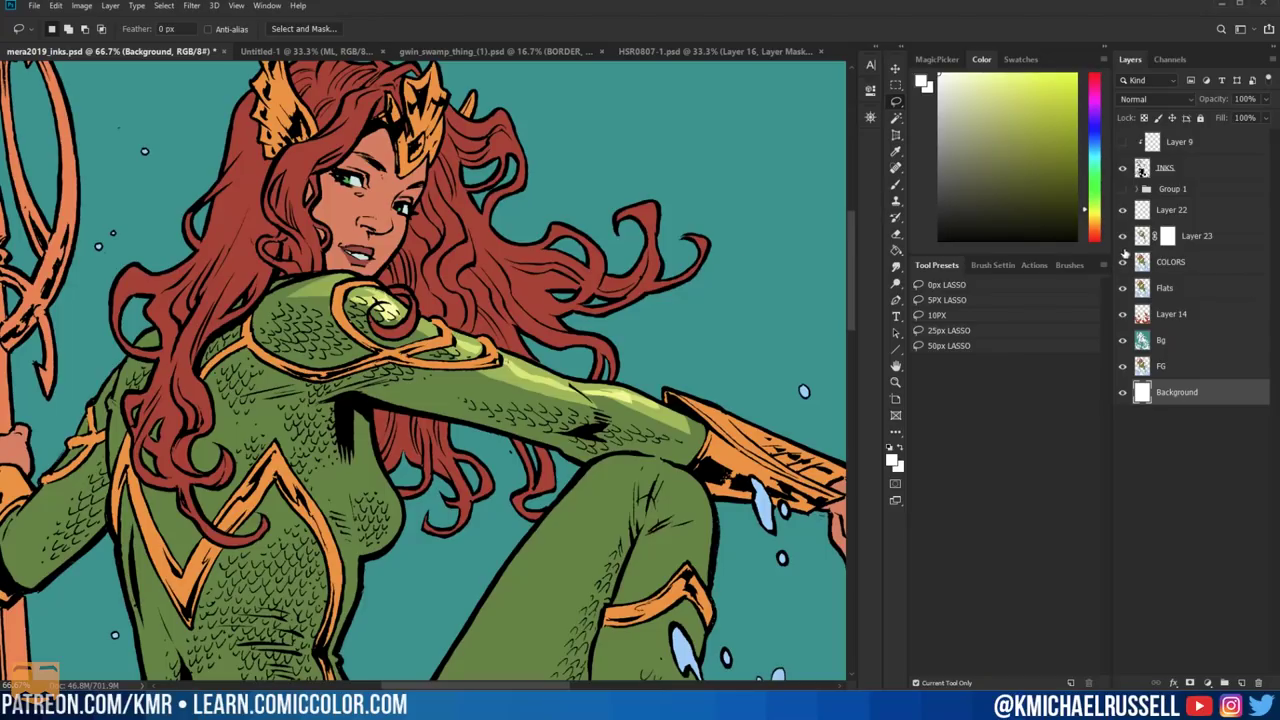
# Paint four black brush strokes across the outstretched arm's highlight on Layer 23's mask to hide strips of it.
pyautogui.click(1160, 234)
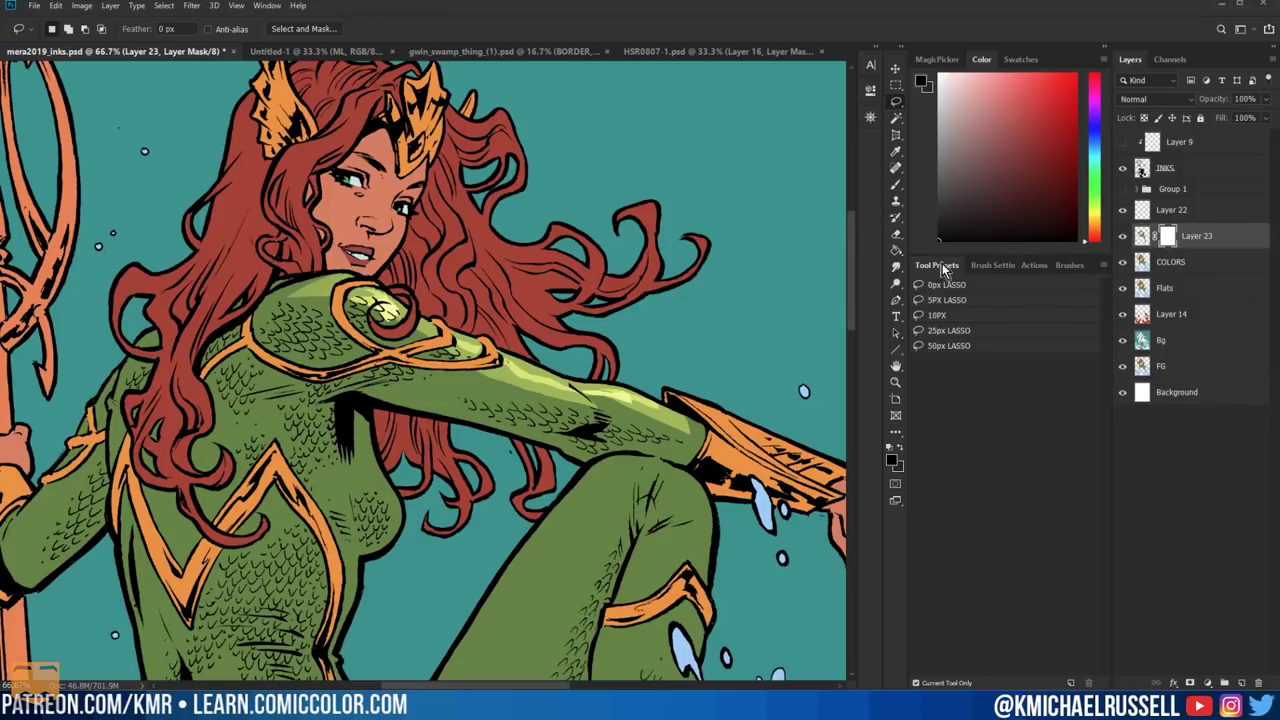
pyautogui.press('b')
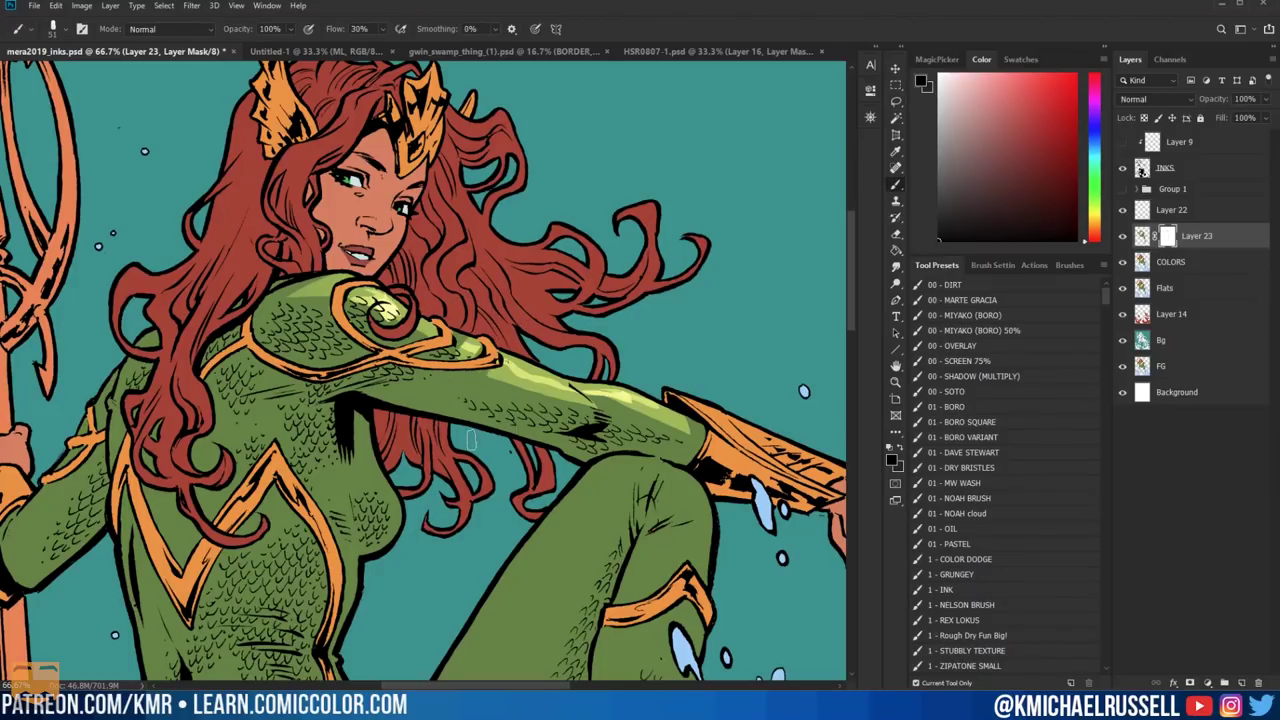
pyautogui.moveTo(532, 350); pyautogui.dragTo(513, 444)
pyautogui.moveTo(576, 366); pyautogui.dragTo(560, 456)
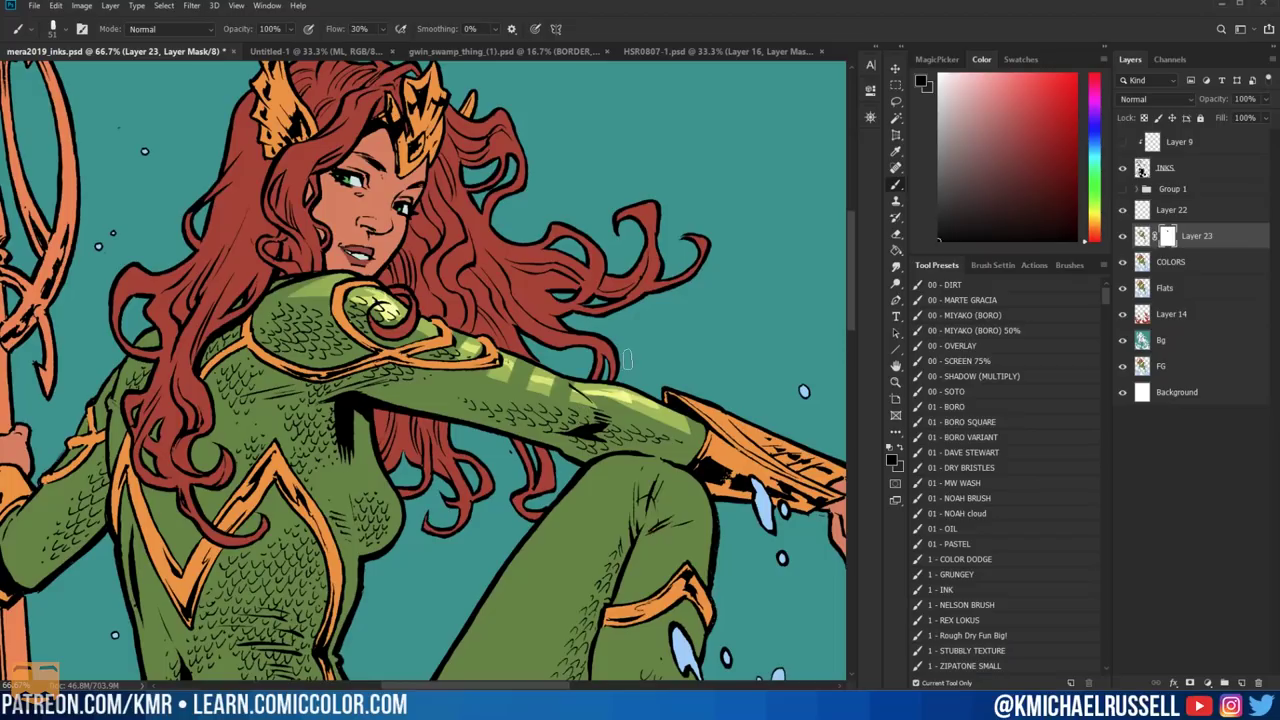
pyautogui.moveTo(628, 360); pyautogui.dragTo(604, 471)
pyautogui.moveTo(687, 351); pyautogui.dragTo(641, 508)
# Restore the arm highlight by painting white on Layer 23's mask, and brush over it in black with a larger brush.
pyautogui.press('x')
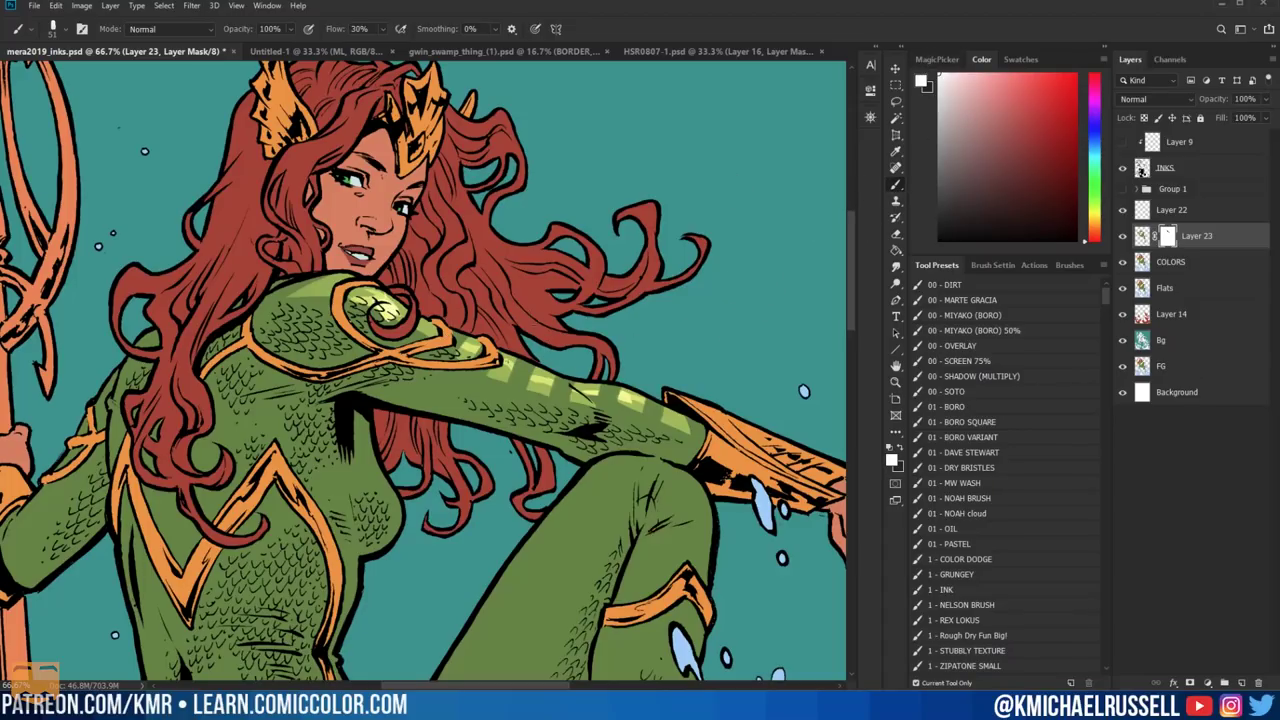
pyautogui.moveTo(505, 370)
pyautogui.mouseDown()
pyautogui.moveTo(635, 375)
pyautogui.moveTo(760, 405)
pyautogui.mouseUp()
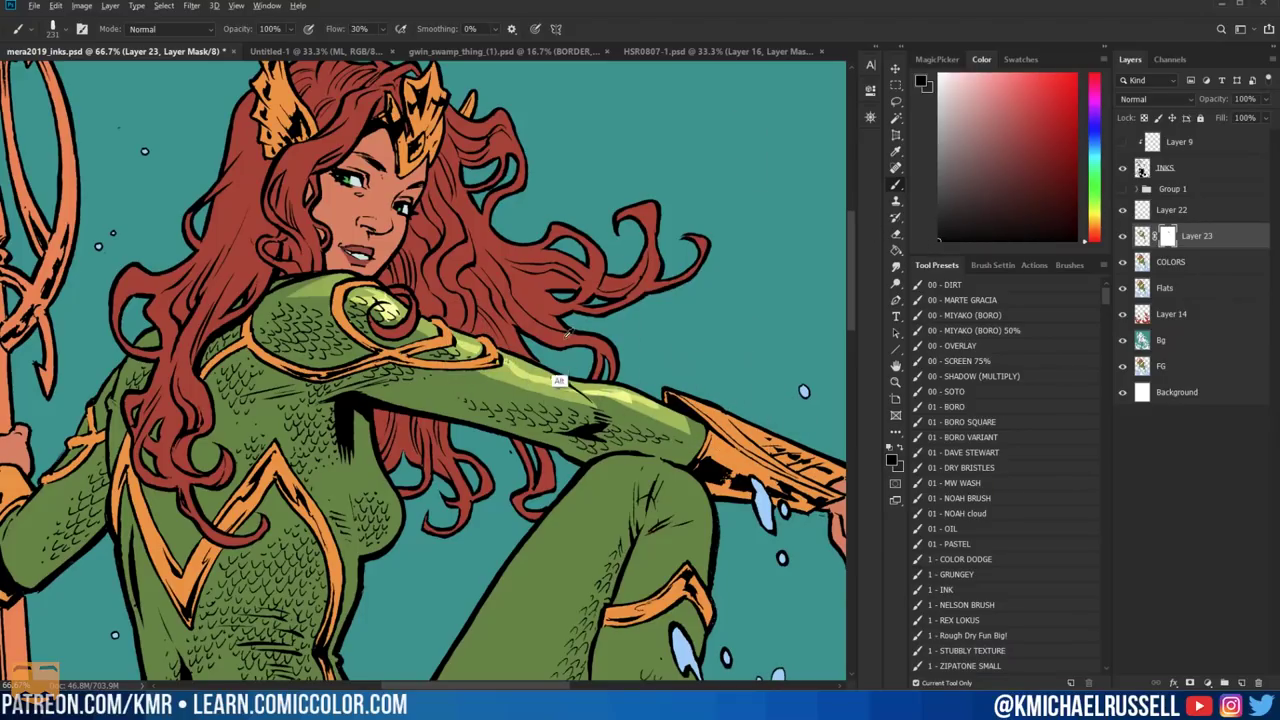
pyautogui.moveTo(563, 340)
pyautogui.mouseDown()
pyautogui.moveTo(530, 402)
pyautogui.moveTo(511, 385)
pyautogui.mouseUp()
pyautogui.moveTo(456, 328)
pyautogui.mouseDown()
pyautogui.moveTo(484, 411)
pyautogui.moveTo(514, 371)
pyautogui.moveTo(602, 417)
pyautogui.moveTo(590, 361)
pyautogui.moveTo(629, 372)
pyautogui.moveTo(676, 440)
pyautogui.mouseUp()
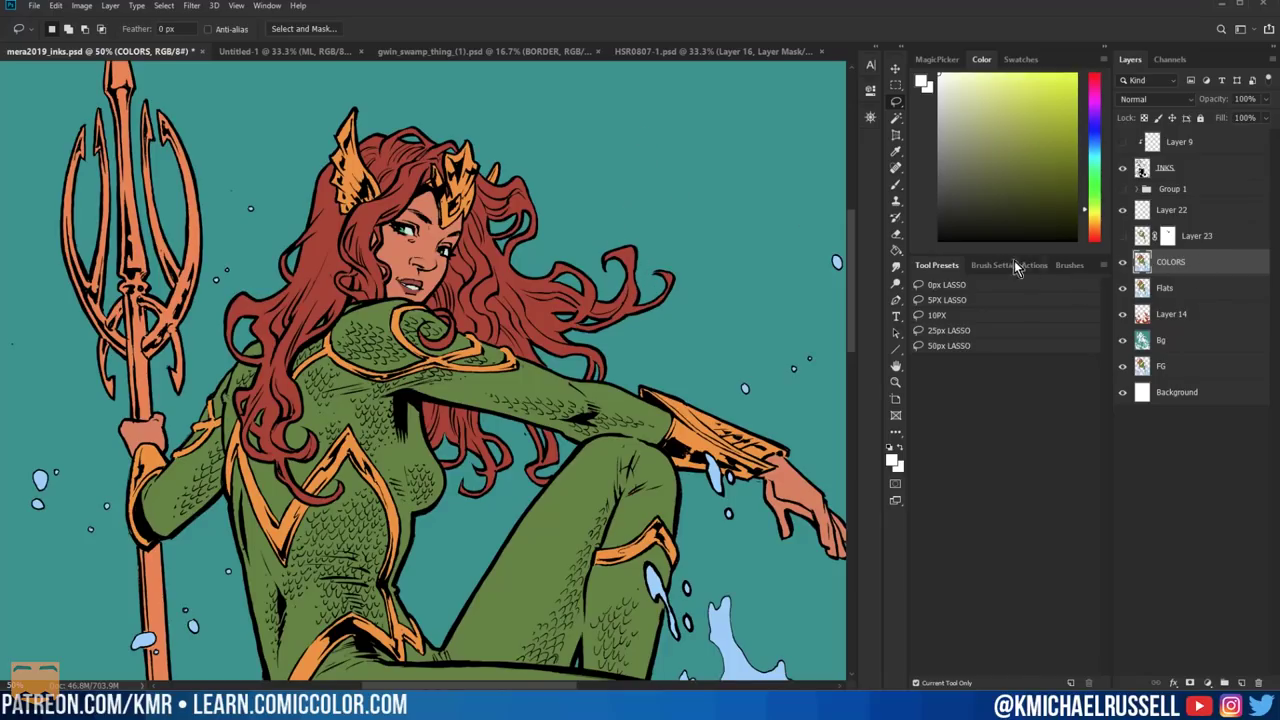
# Create a new layer directly above COLORS and name it SHADOWS.
pyautogui.hotkey('ctrl', 'shift', 'alt', 'n')
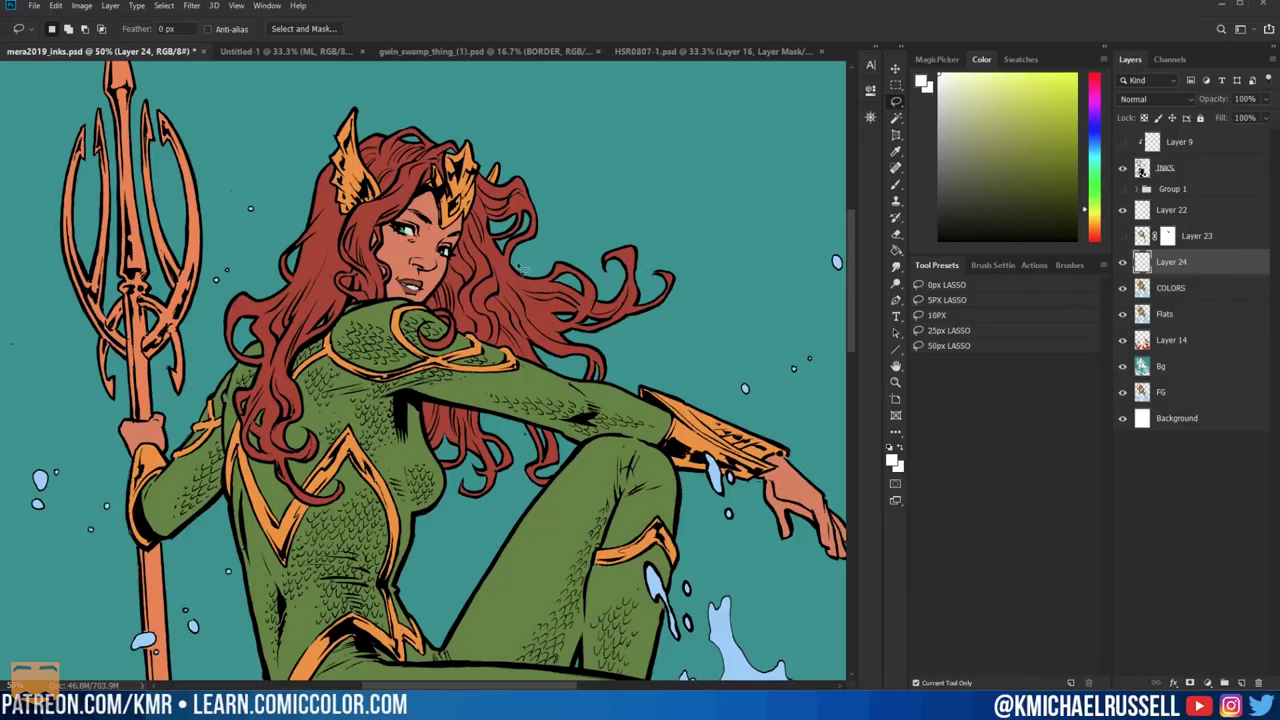
pyautogui.doubleClick(1174, 254)
pyautogui.write('SHADOWS')
pyautogui.press('Return')
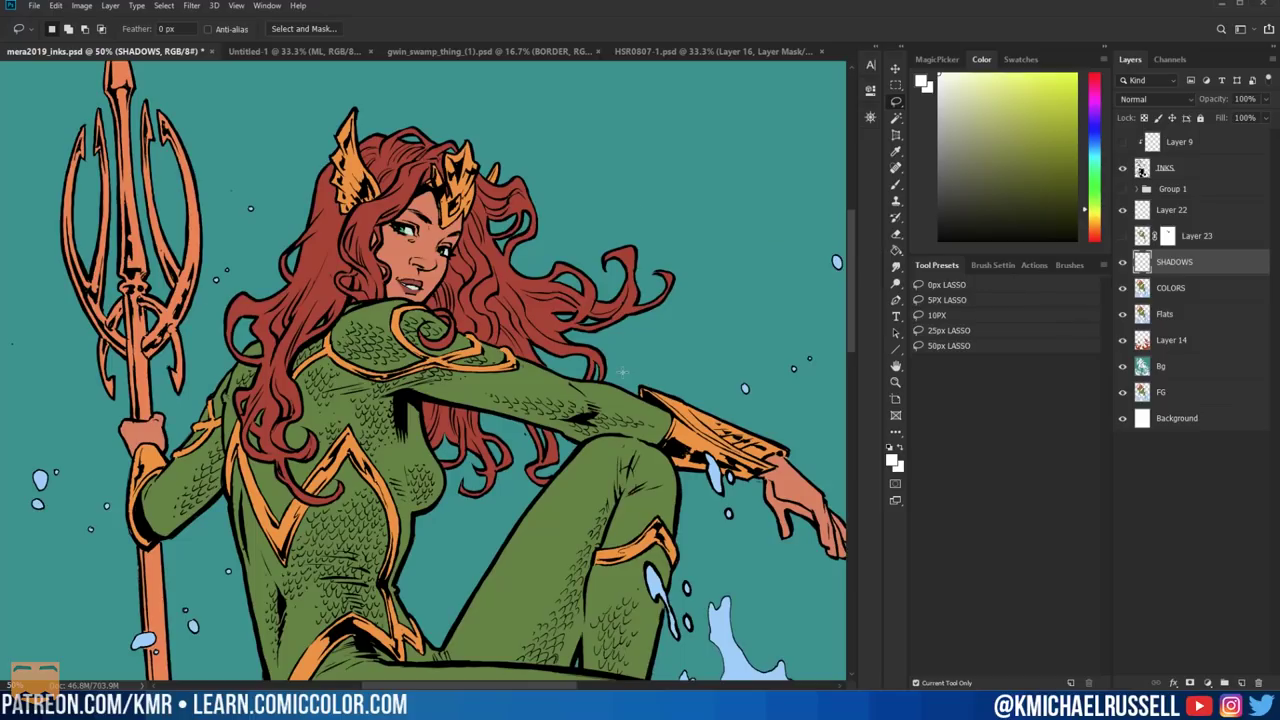
# Fill the whole figure and the water splashes on the SHADOWS layer with a pale teal.
pyautogui.keyDown('ctrl'); pyautogui.click(1141, 290); pyautogui.keyUp('ctrl')
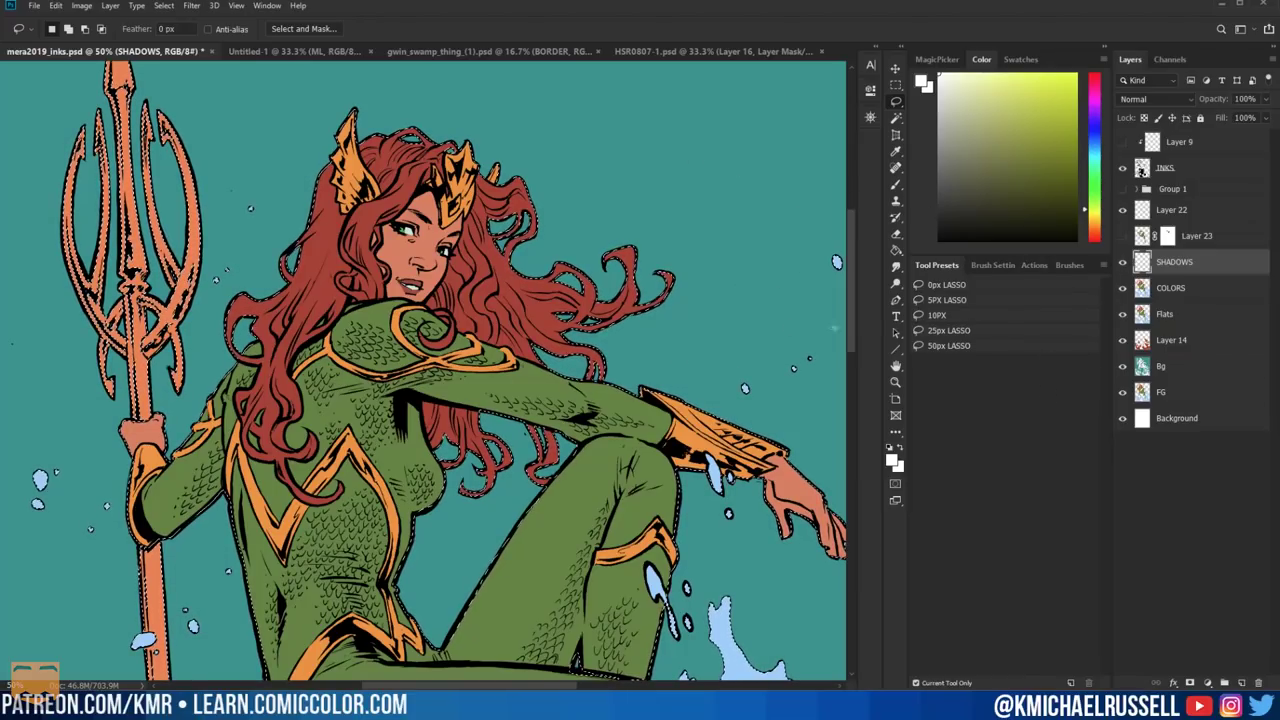
pyautogui.hotkey('ctrl', 'd')
pyautogui.click(1094, 157)
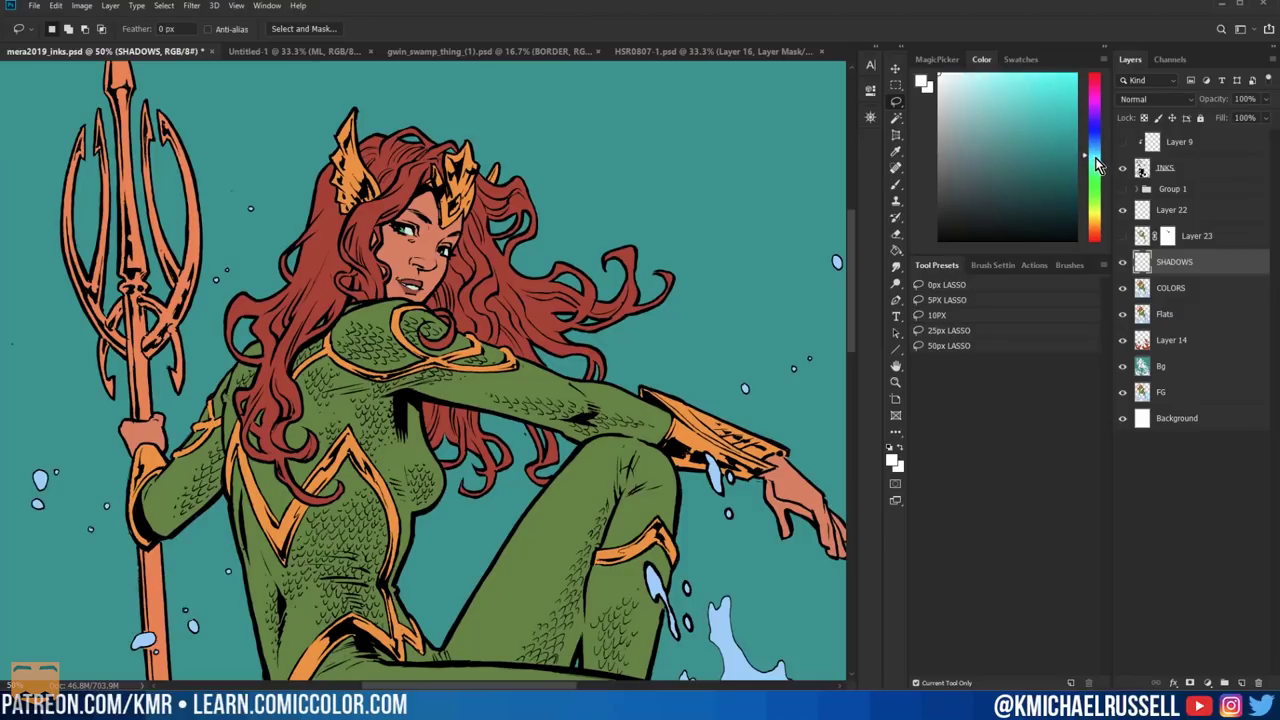
pyautogui.click(983, 100)
pyautogui.moveTo(982, 100); pyautogui.dragTo(981, 104)
pyautogui.press('g')
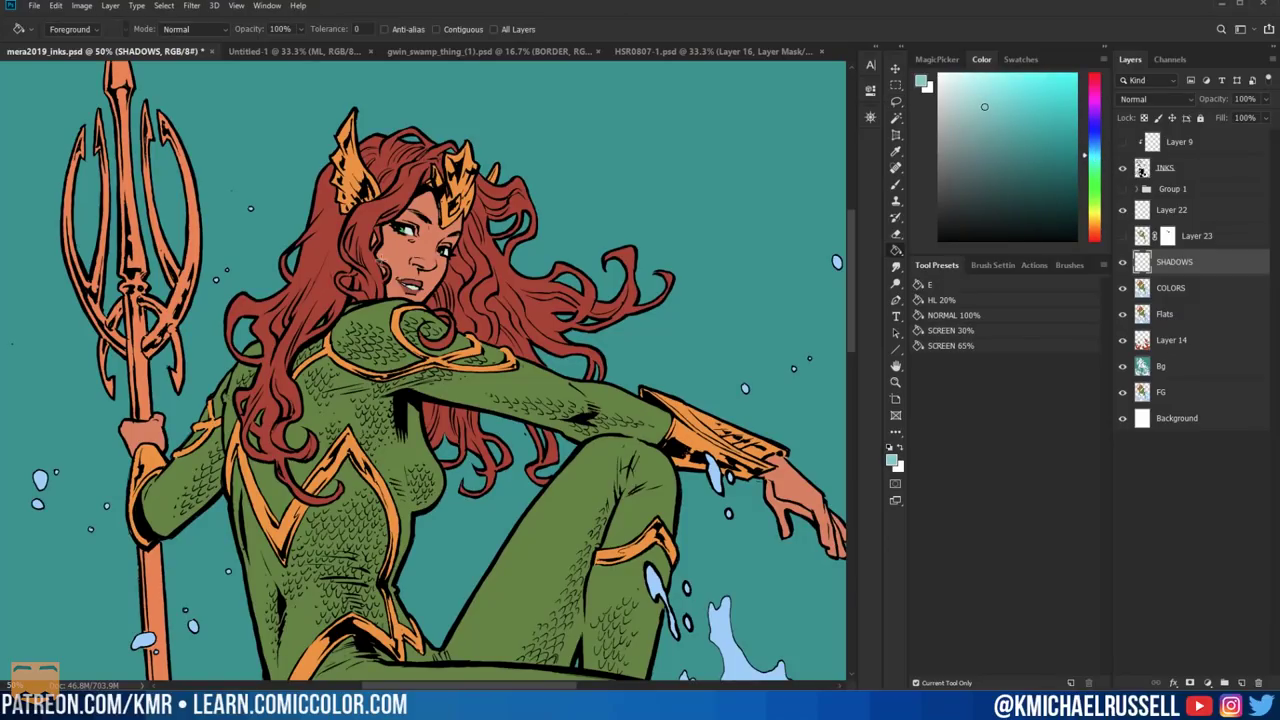
pyautogui.click(381, 262)
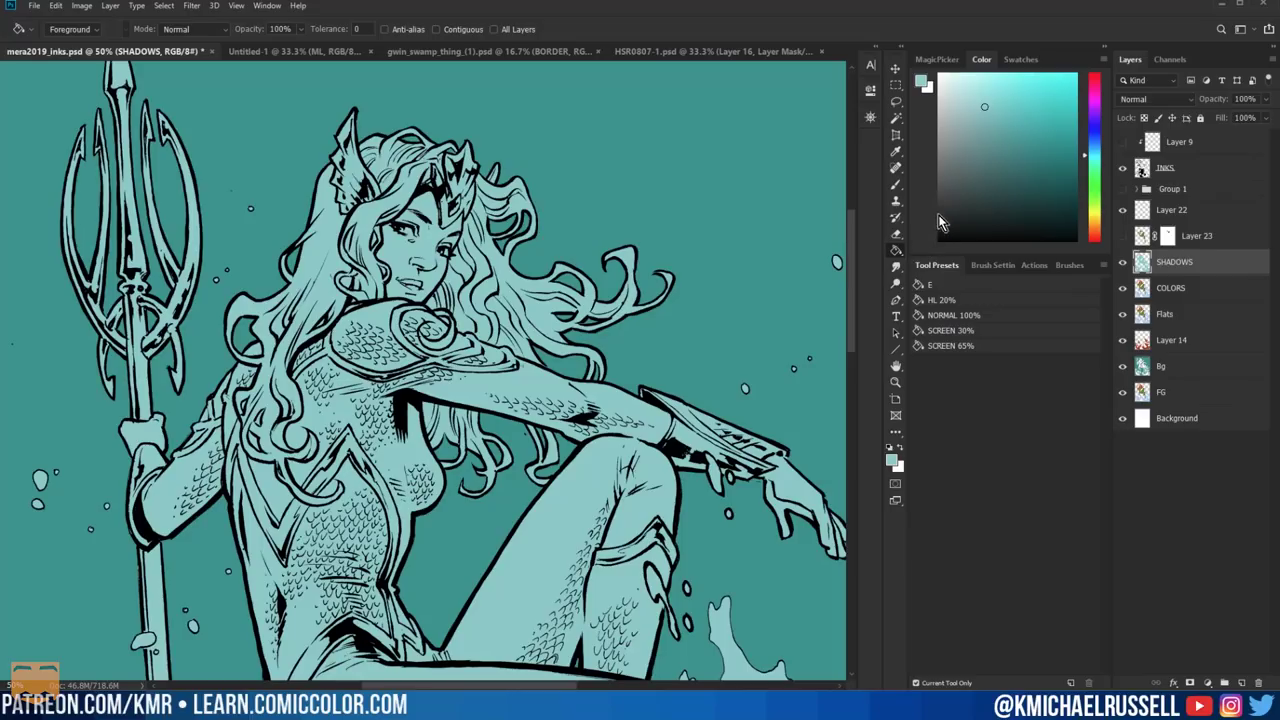
# Set the SHADOWS layer to Multiply and shift its hue towards blue by about +18 with Hue/Saturation.
pyautogui.click(1165, 99)
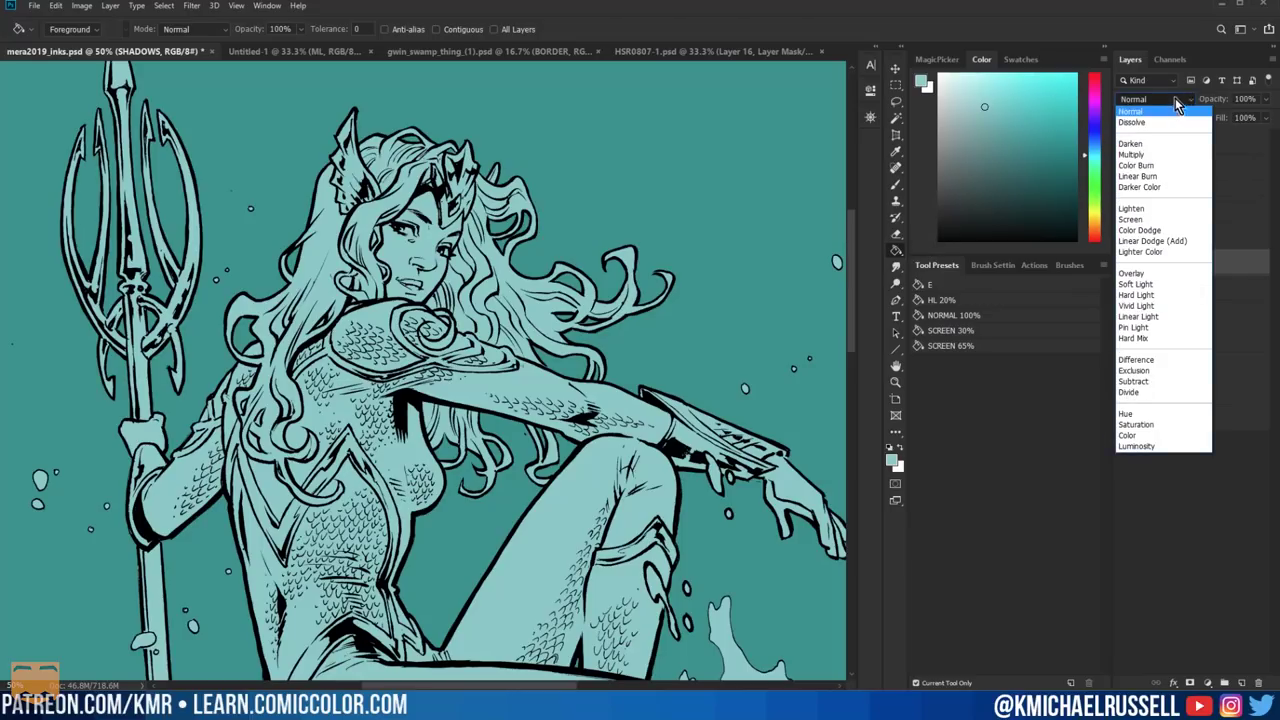
pyautogui.click(1152, 154)
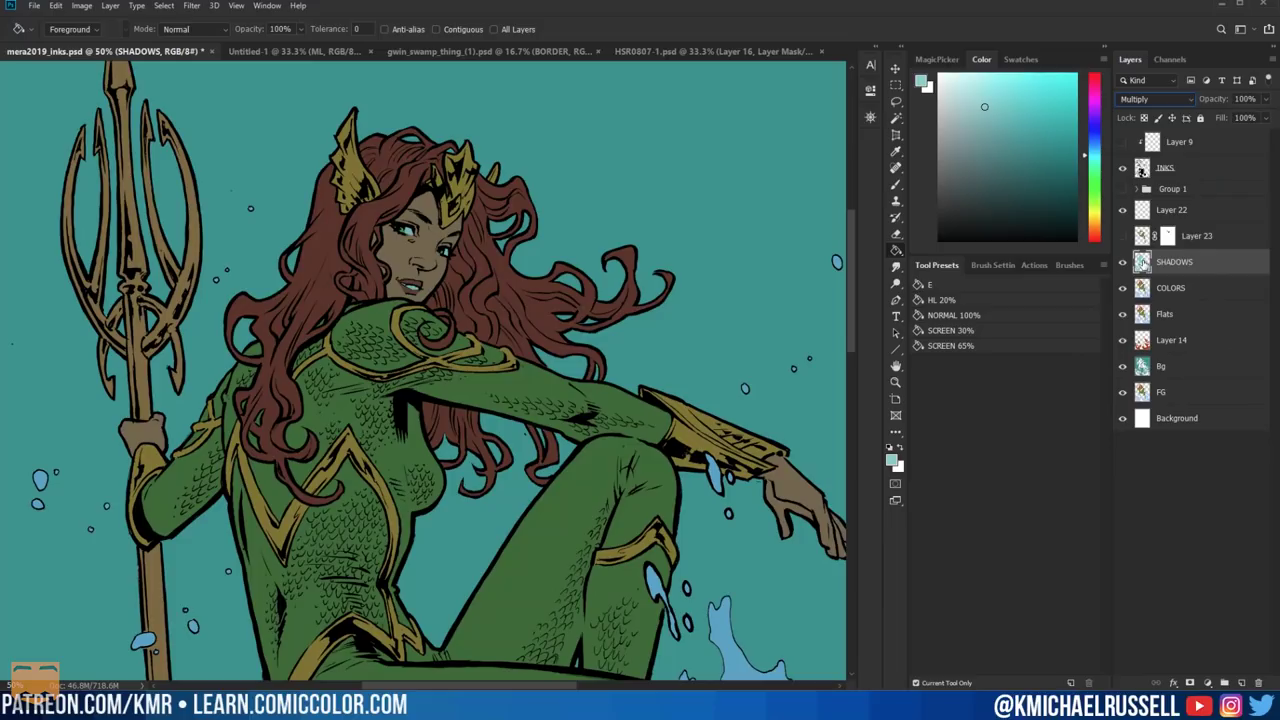
pyautogui.hotkey('ctrl', 'u')
pyautogui.moveTo(1036, 298); pyautogui.dragTo(873, 221)
pyautogui.moveTo(884, 310); pyautogui.dragTo(897, 313)
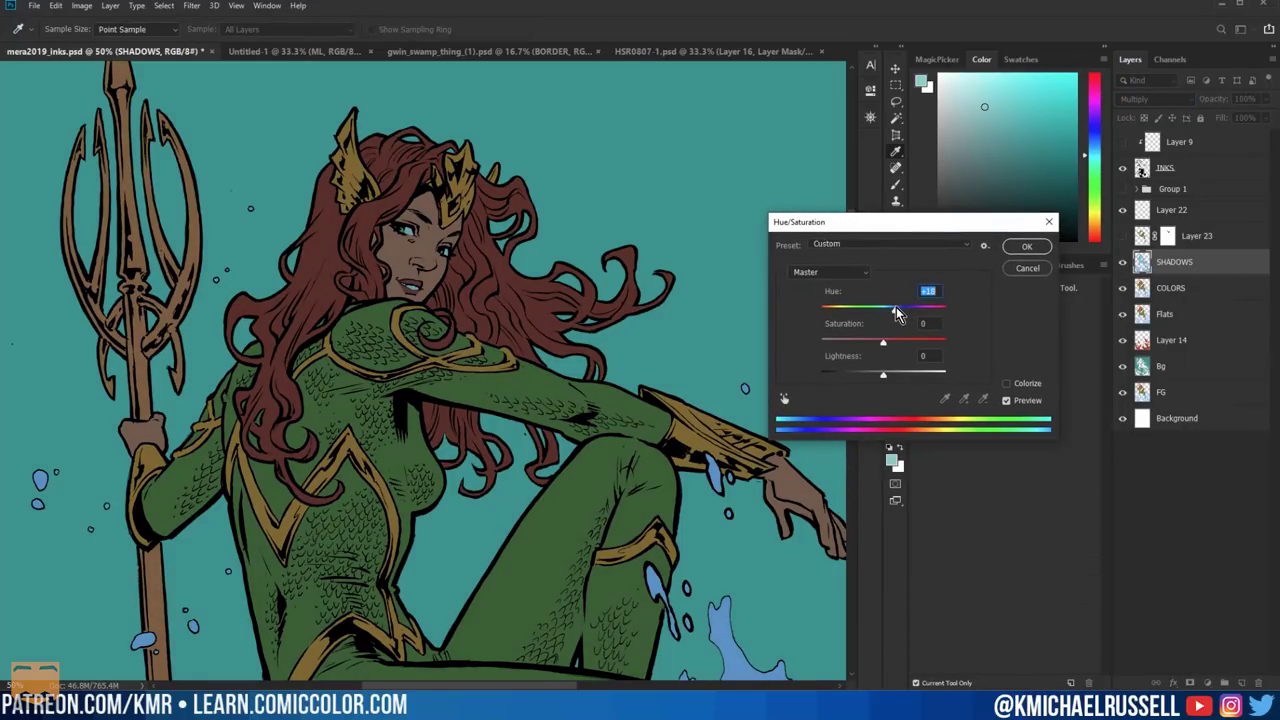
pyautogui.click(1027, 246)
pyautogui.press('l')
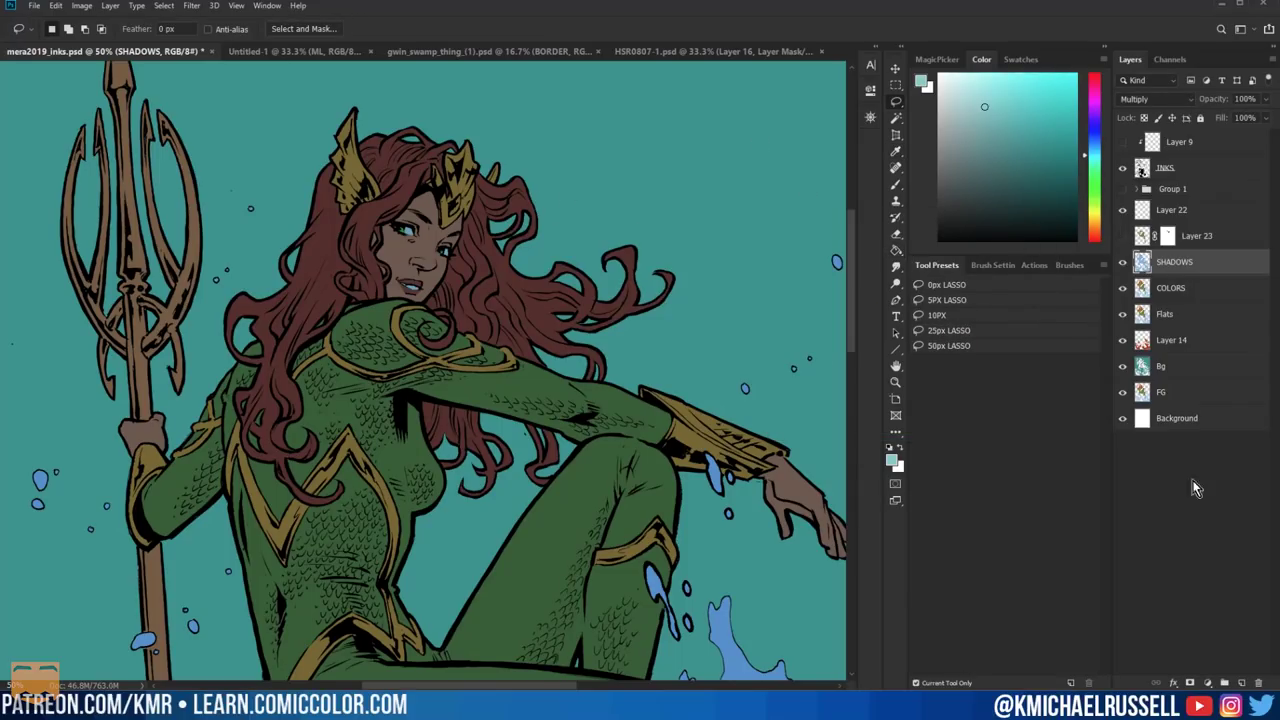
# Try a white mask and a black mask on the SHADOWS layer, and settle on the white one.
pyautogui.click(1190, 683)
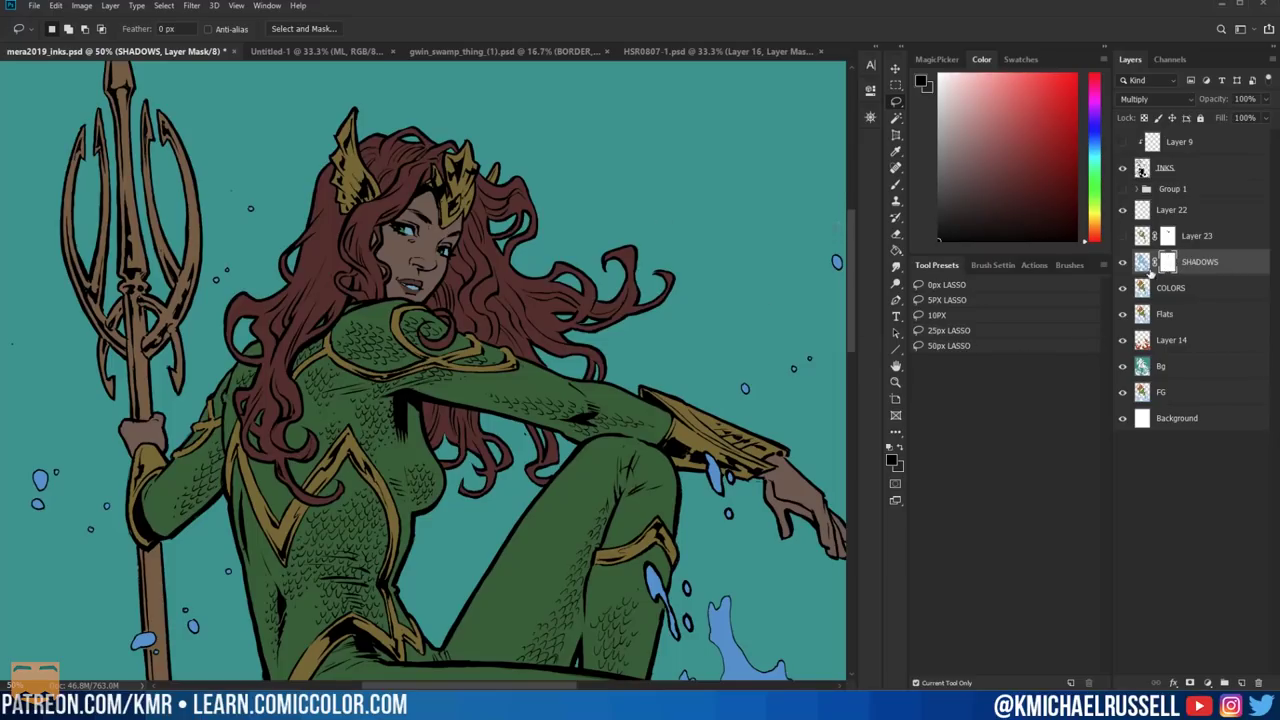
pyautogui.hotkey('ctrl', 'z')
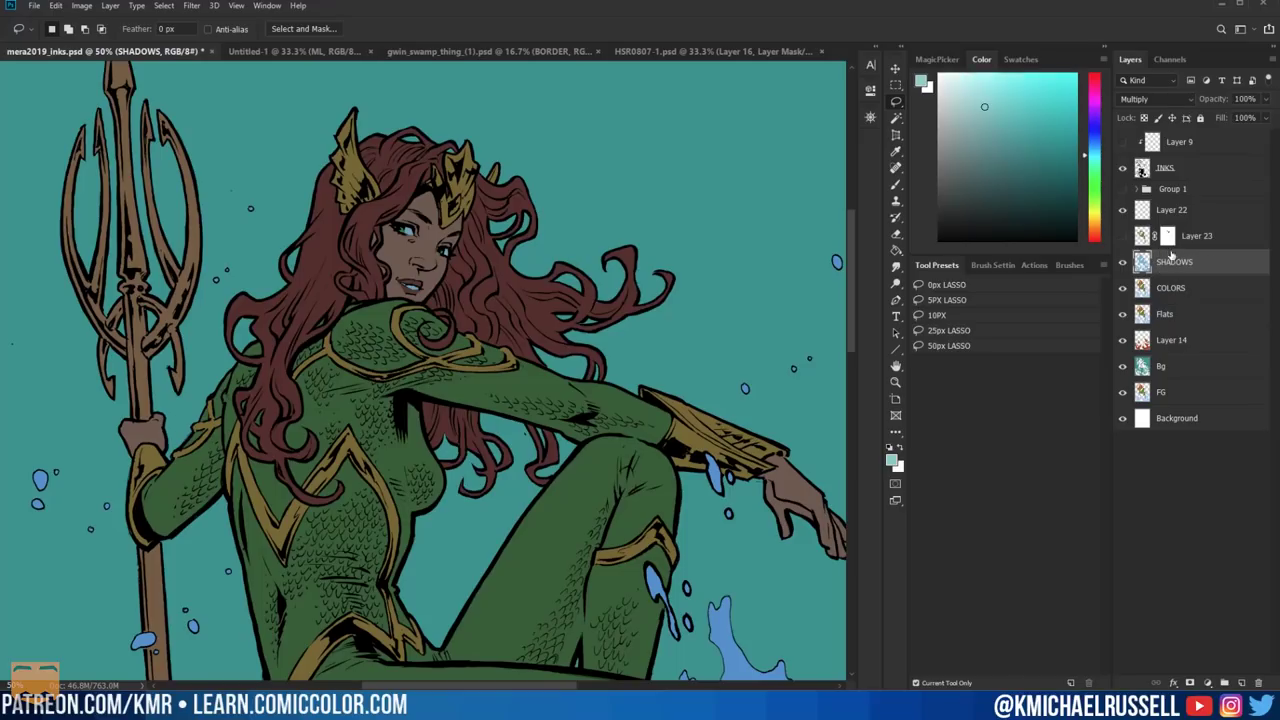
pyautogui.keyDown('alt'); pyautogui.click(1190, 683); pyautogui.keyUp('alt')
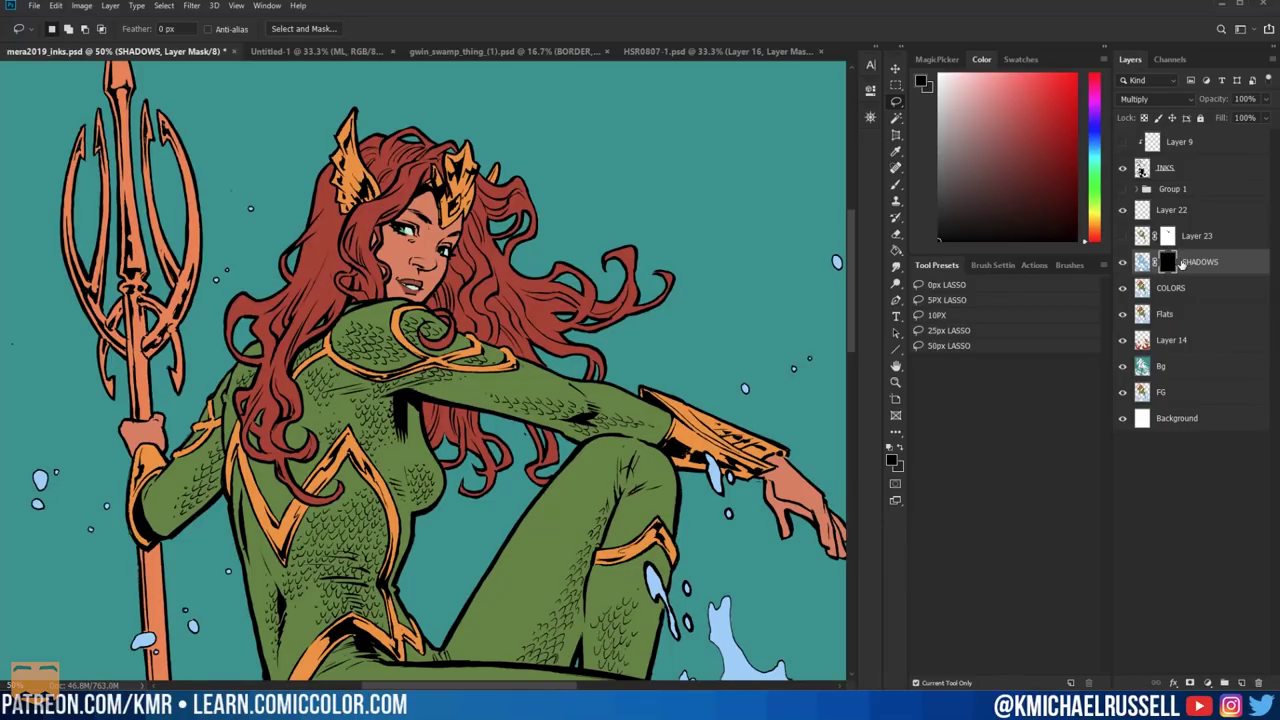
pyautogui.hotkey('ctrl', 'i')
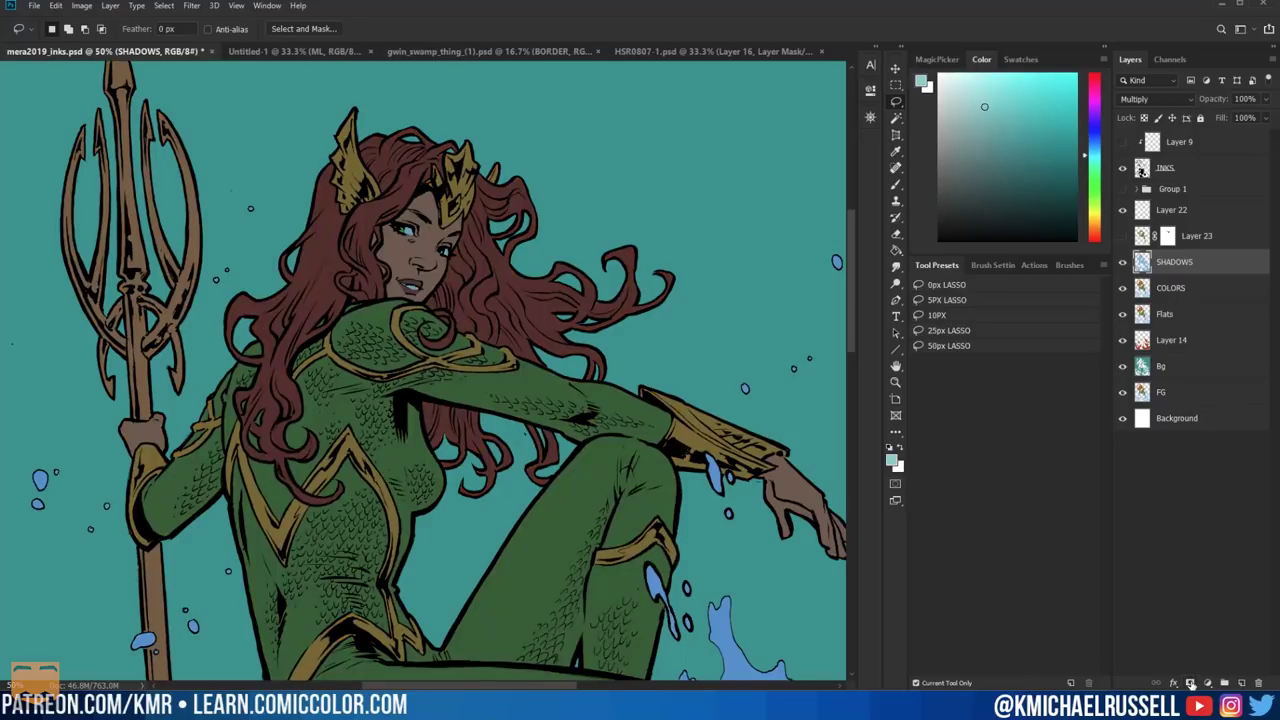
# Lasso areas over the hair, the face and the upper arm, and fill them with black on the SHADOWS mask.
pyautogui.press('b')
pyautogui.hotkey('ctrl', '+')
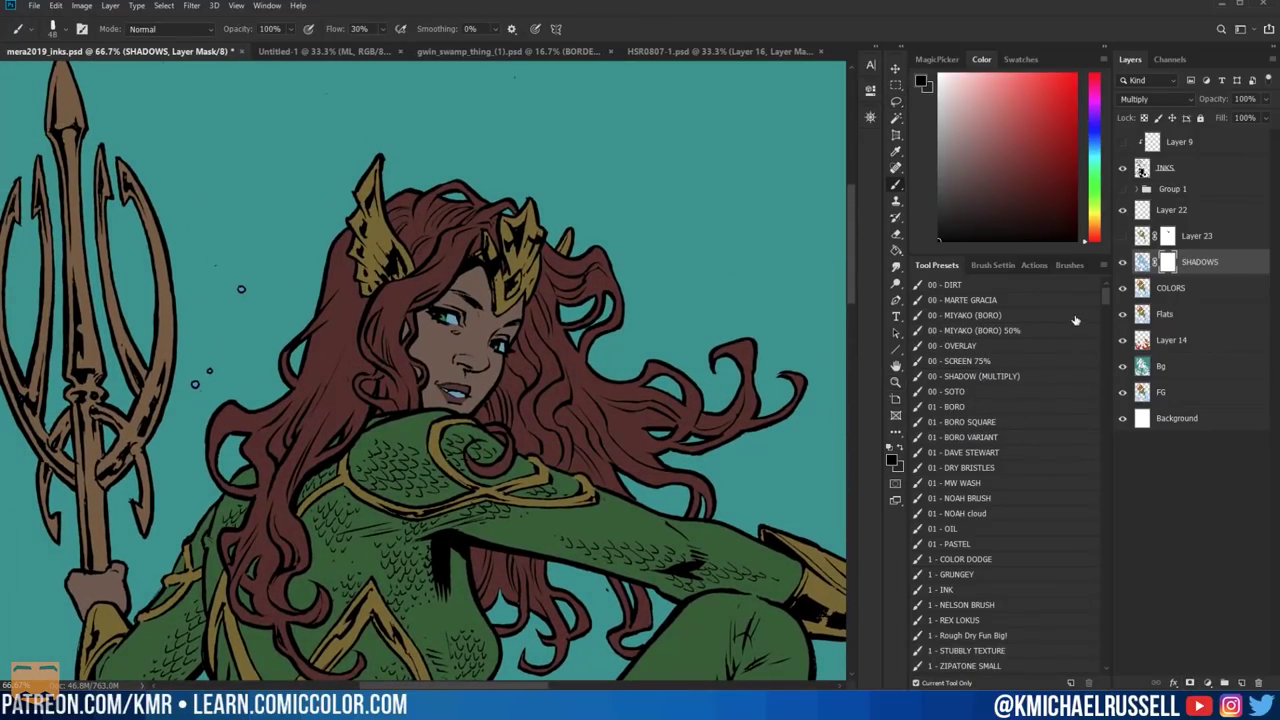
pyautogui.press('l')
pyautogui.moveTo(548, 234)
pyautogui.mouseDown()
pyautogui.moveTo(556, 258)
pyautogui.moveTo(600, 266)
pyautogui.moveTo(624, 304)
pyautogui.moveTo(552, 230)
pyautogui.mouseUp()
pyautogui.moveTo(540, 323)
pyautogui.mouseDown()
pyautogui.moveTo(522, 243)
pyautogui.moveTo(490, 328)
pyautogui.moveTo(620, 481)
pyautogui.moveTo(530, 470)
pyautogui.mouseUp()
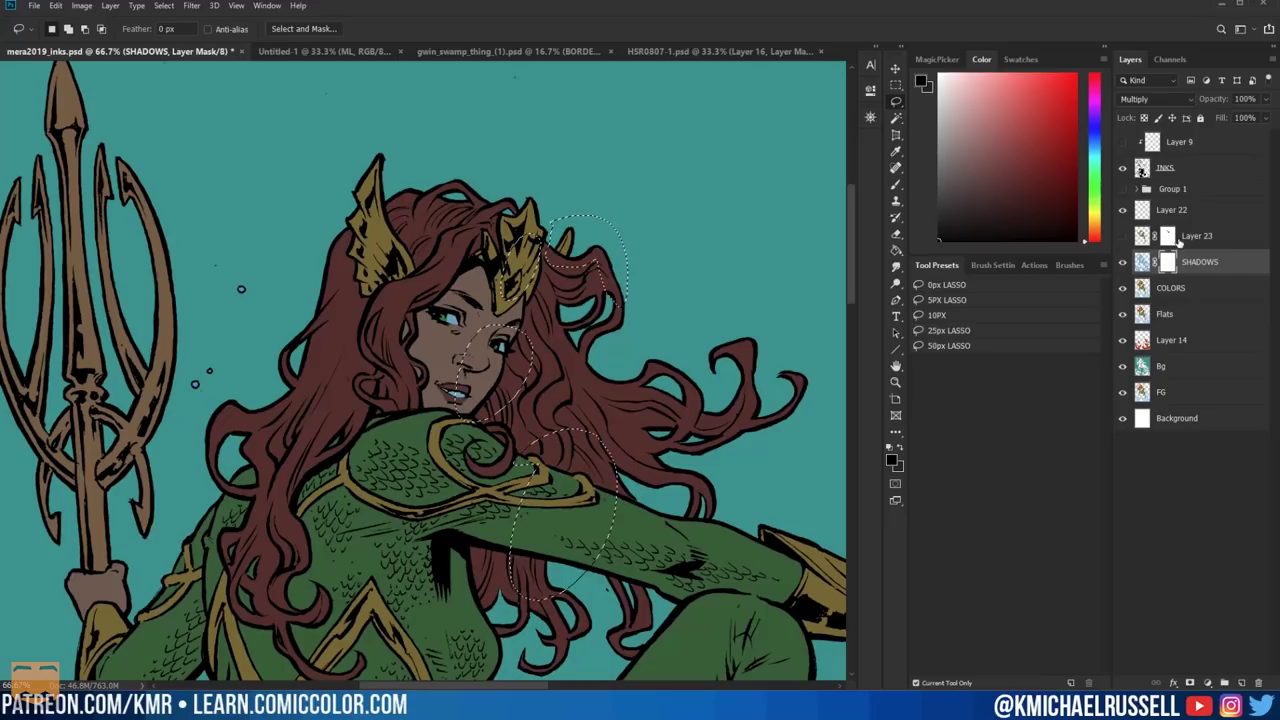
pyautogui.press('g')
pyautogui.click(496, 357)
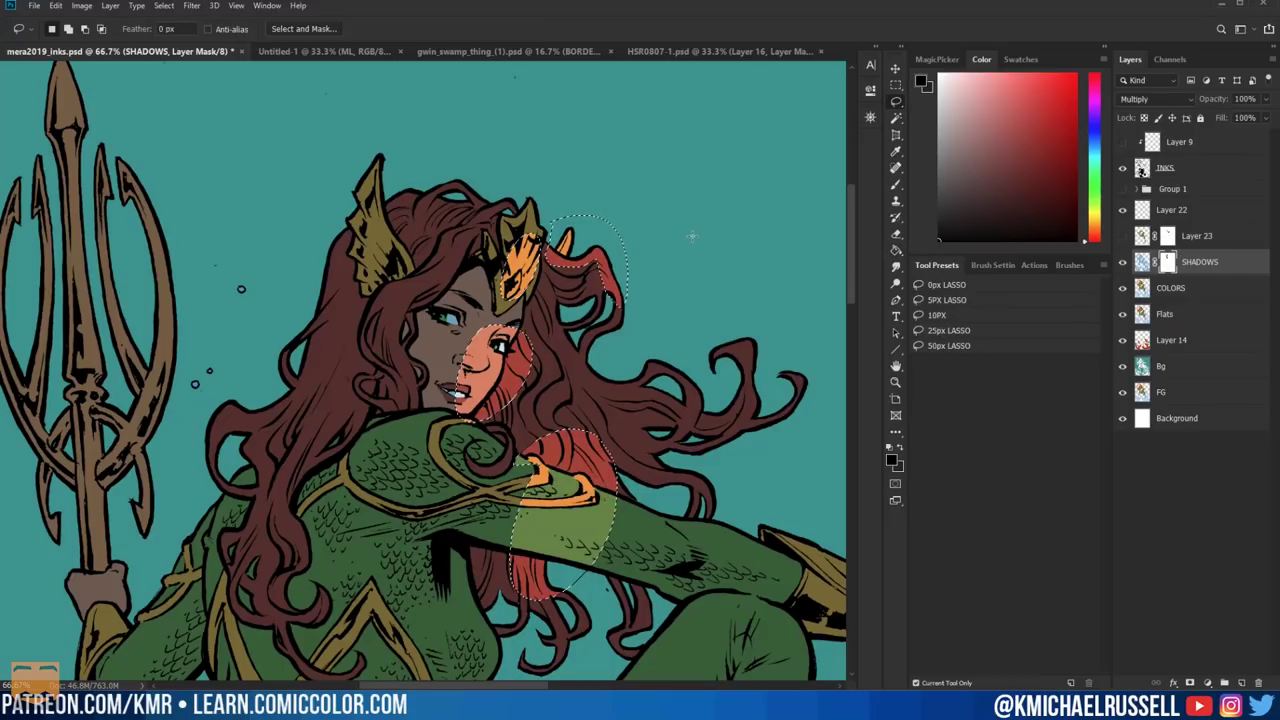
pyautogui.hotkey('ctrl', 'd')
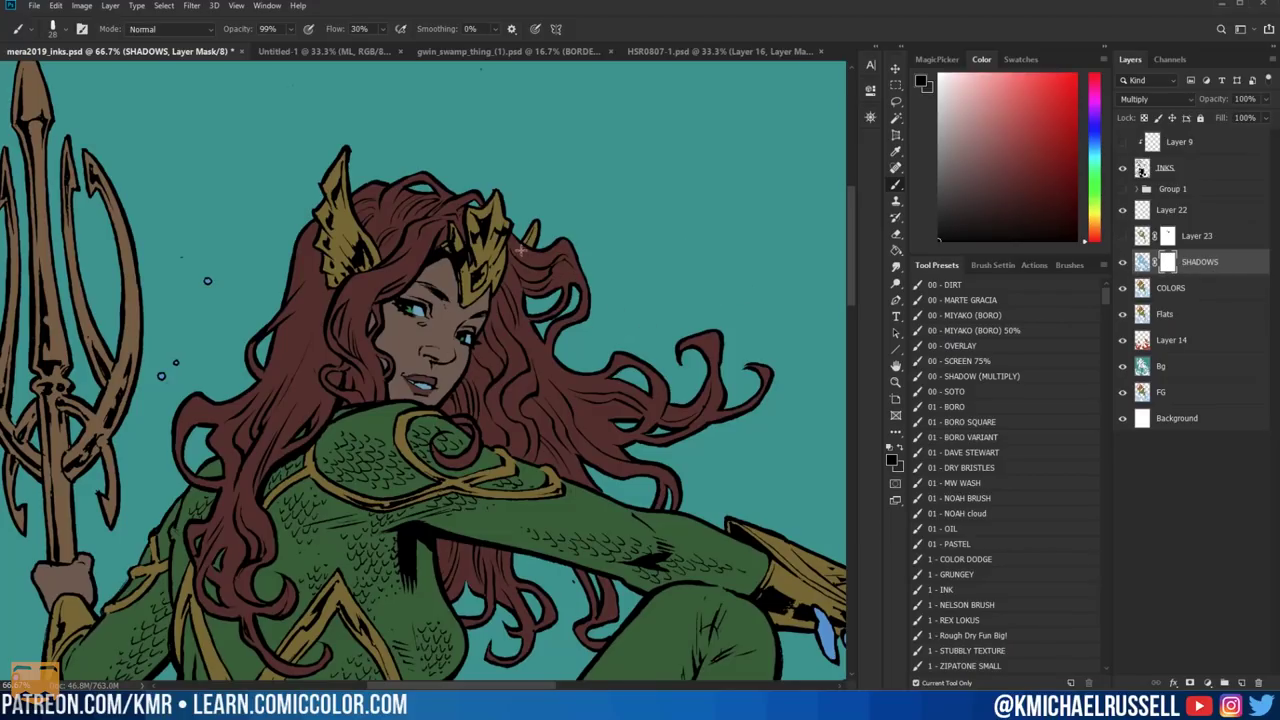
# Brush black on the SHADOWS mask across the face, tiara, flowing hair and outstretched arm to bring out their lit colours.
pyautogui.moveTo(520, 250)
pyautogui.mouseDown()
pyautogui.moveTo(588, 256)
pyautogui.moveTo(540, 262)
pyautogui.moveTo(584, 283)
pyautogui.moveTo(515, 335)
pyautogui.moveTo(598, 410)
pyautogui.moveTo(632, 396)
pyautogui.moveTo(652, 423)
pyautogui.moveTo(632, 367)
pyautogui.moveTo(688, 420)
pyautogui.mouseUp()
pyautogui.moveTo(436, 292)
pyautogui.mouseDown()
pyautogui.moveTo(427, 312)
pyautogui.moveTo(470, 242)
pyautogui.moveTo(445, 350)
pyautogui.moveTo(450, 390)
pyautogui.mouseUp()
pyautogui.keyDown('alt'); pyautogui.rightClick(534, 436); pyautogui.keyUp('alt')
pyautogui.moveTo(450, 455); pyautogui.dragTo(760, 548)
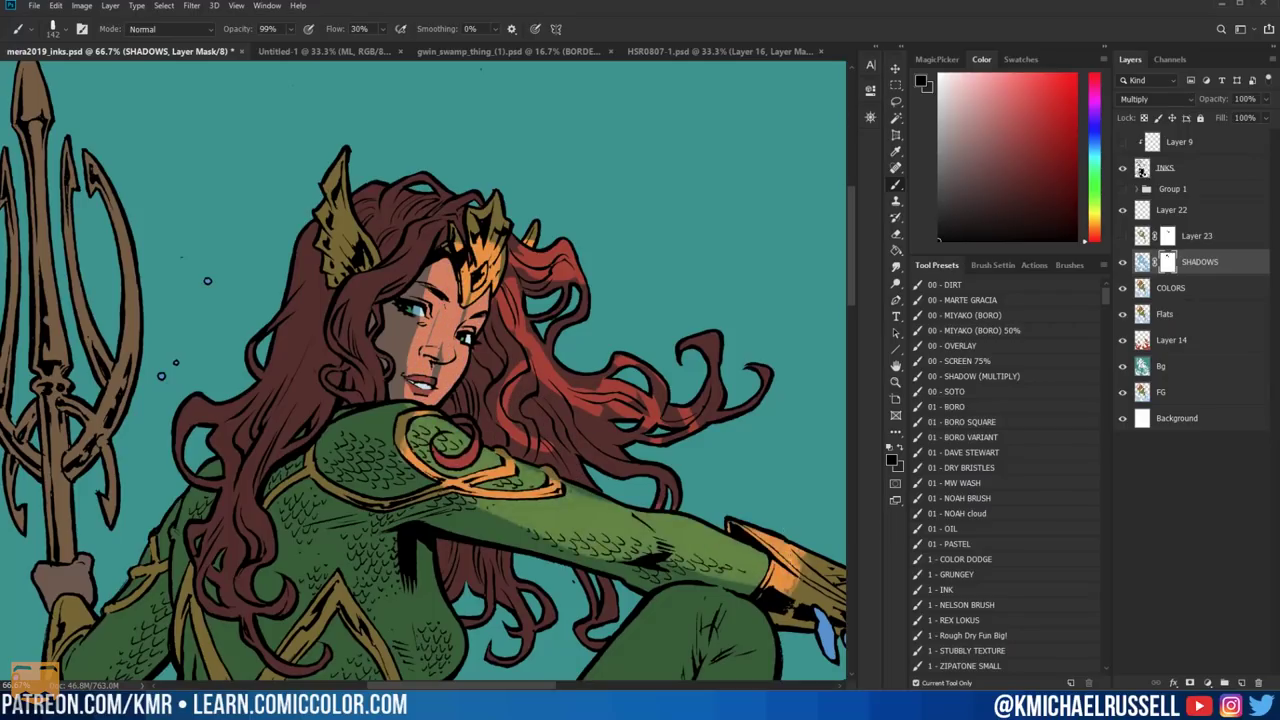
pyautogui.moveTo(452, 234)
pyautogui.mouseDown()
pyautogui.moveTo(400, 355)
pyautogui.moveTo(654, 440)
pyautogui.mouseUp()
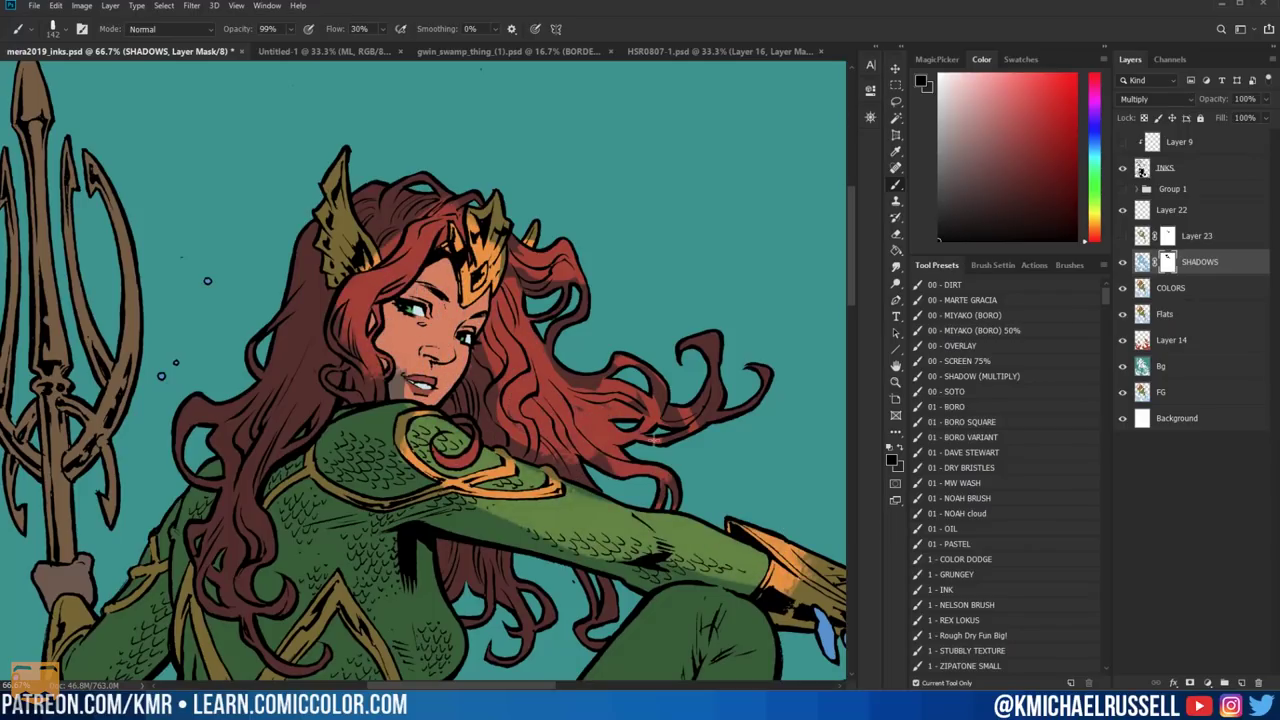
# Lasso the hair hanging over the back shoulder, fill it with black on the SHADOWS mask, and undo the fill.
pyautogui.press('l')
pyautogui.moveTo(268, 378)
pyautogui.mouseDown()
pyautogui.moveTo(328, 295)
pyautogui.moveTo(350, 397)
pyautogui.moveTo(281, 538)
pyautogui.moveTo(285, 342)
pyautogui.mouseUp()
pyautogui.press('b')
pyautogui.hotkey('ctrl', 'BackSpace')
pyautogui.hotkey('ctrl', 'd')
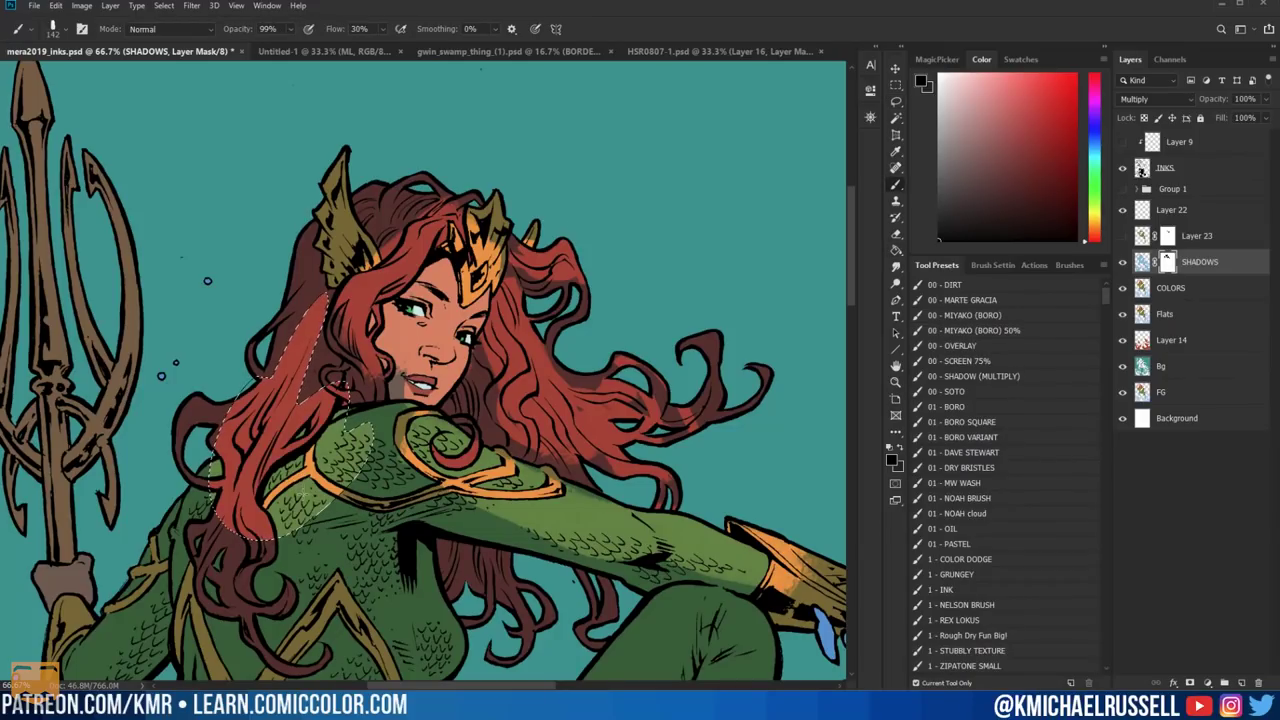
pyautogui.press('l')
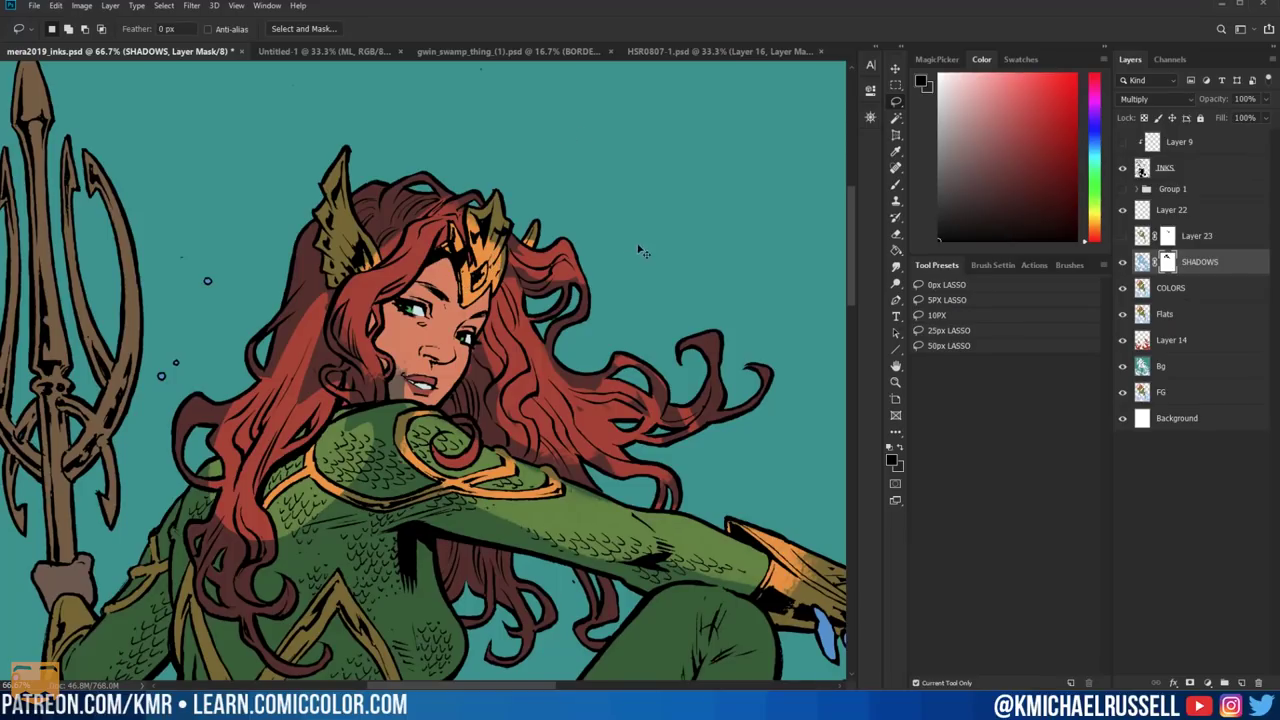
pyautogui.hotkey('ctrl', 'z')
pyautogui.hotkey('ctrl', 'z')
pyautogui.hotkey('ctrl', 'z')
# Lasso the hair strands that fall behind the winged ear ornament as the area for brushing on the mask.
pyautogui.press('b')
pyautogui.moveTo(455, 363); pyautogui.dragTo(642, 322)
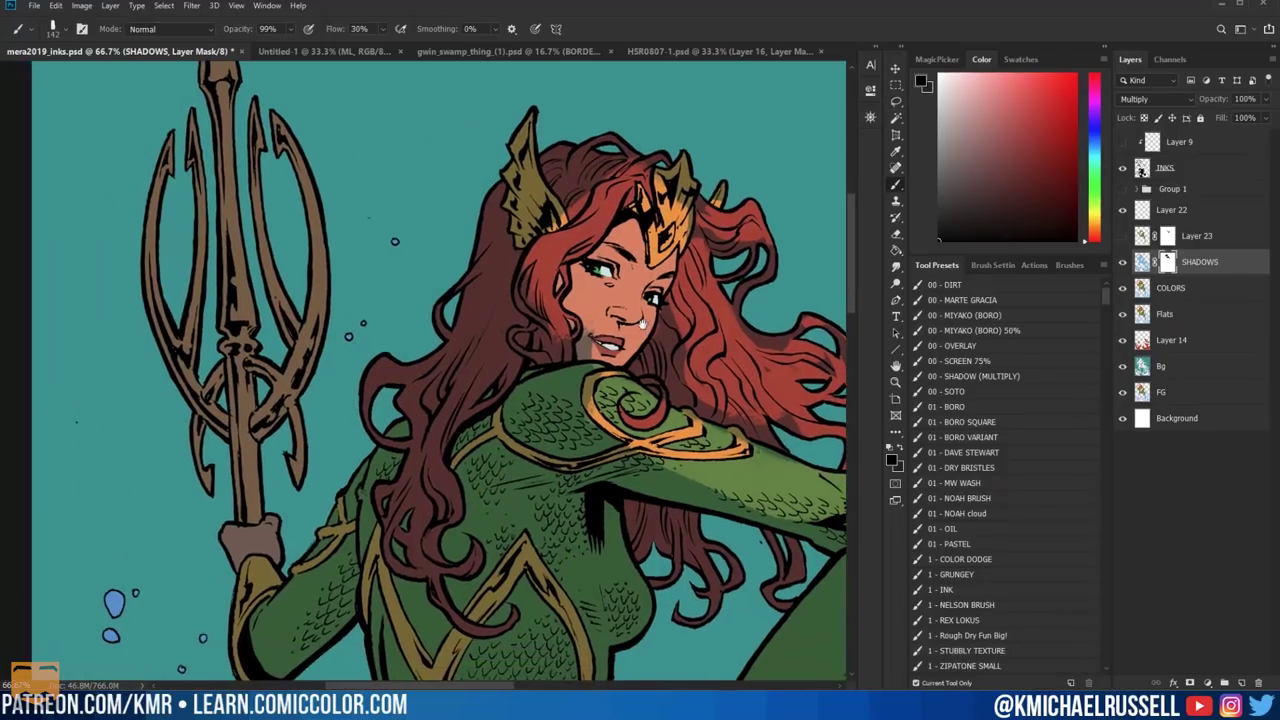
pyautogui.scroll(1, 643, 322)
pyautogui.press('l')
pyautogui.moveTo(416, 198)
pyautogui.mouseDown()
pyautogui.moveTo(469, 139)
pyautogui.moveTo(476, 263)
pyautogui.moveTo(433, 400)
pyautogui.moveTo(369, 458)
pyautogui.moveTo(254, 425)
pyautogui.moveTo(440, 150)
pyautogui.mouseUp()
pyautogui.press('b')
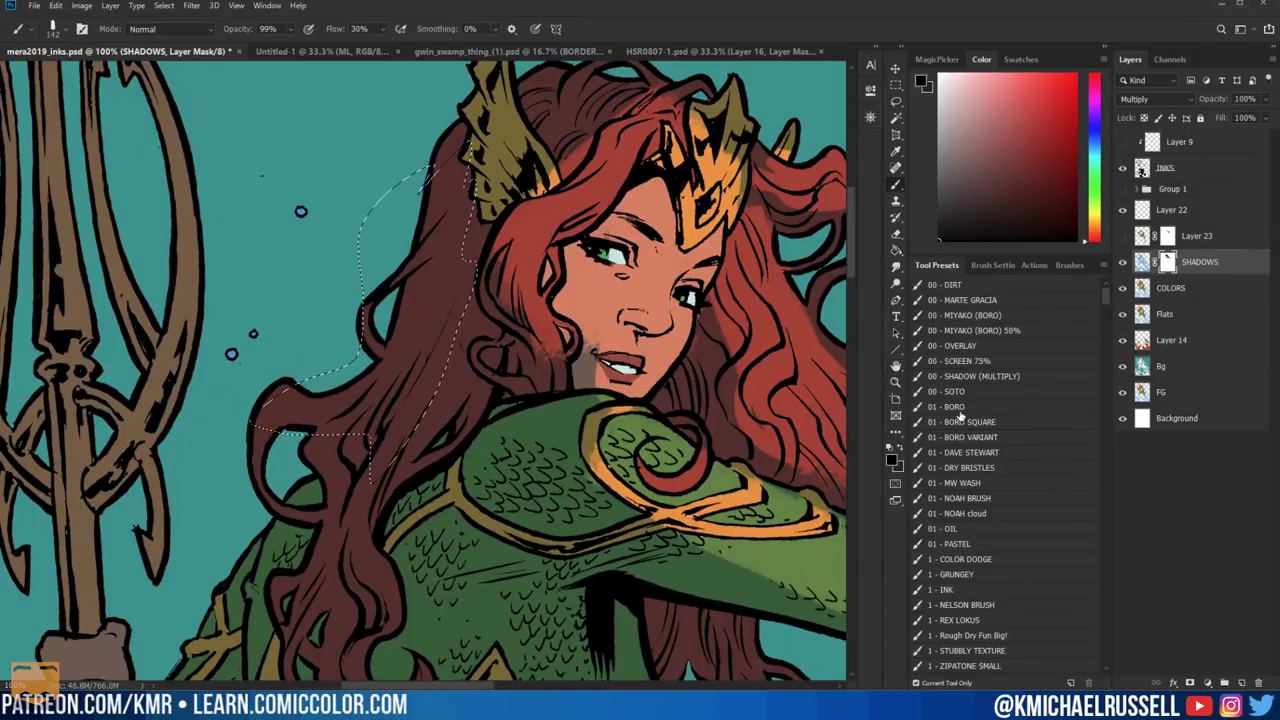
# With the 00 - SOTO brush, paint black over the selected hair on the SHADOWS mask, and brush the shadow back in white.
pyautogui.click(964, 393)
pyautogui.moveTo(457, 263)
pyautogui.mouseDown()
pyautogui.moveTo(483, 283)
pyautogui.moveTo(550, 277)
pyautogui.mouseUp()
pyautogui.moveTo(410, 300)
pyautogui.mouseDown()
pyautogui.moveTo(374, 220)
pyautogui.moveTo(383, 197)
pyautogui.mouseUp()
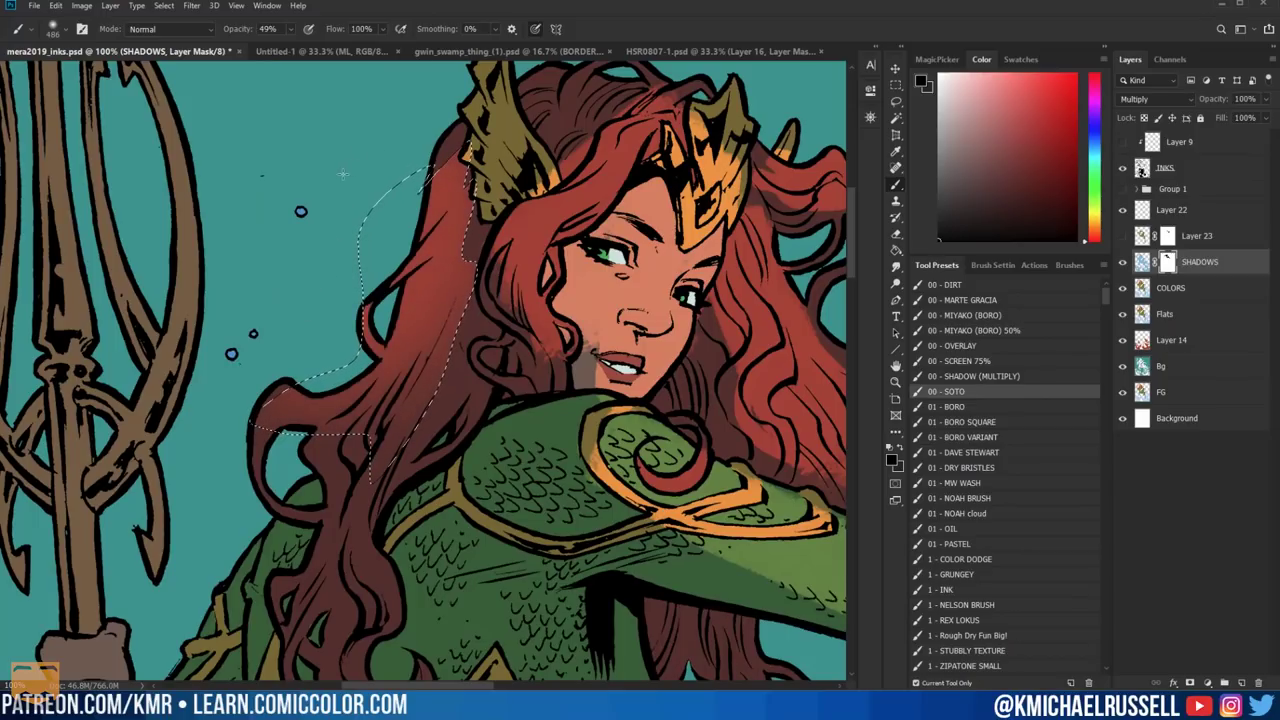
pyautogui.press('x')
pyautogui.moveTo(364, 220)
pyautogui.mouseDown()
pyautogui.moveTo(470, 181)
pyautogui.moveTo(412, 266)
pyautogui.moveTo(442, 372)
pyautogui.moveTo(420, 326)
pyautogui.mouseUp()
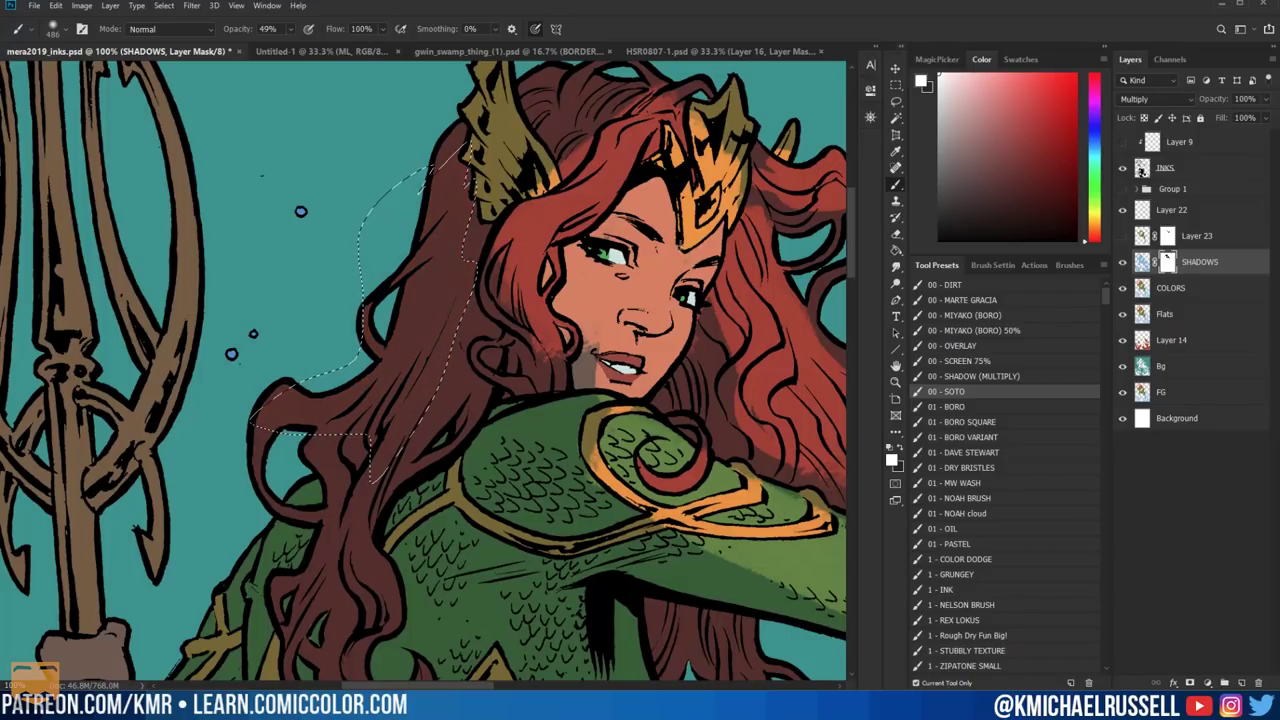
# Deselect and paint broad soft black strokes on the SHADOWS mask over the hair, torso and raised leg.
pyautogui.press('z')
pyautogui.hotkey('ctrl', '-')
pyautogui.hotkey('ctrl', '-')
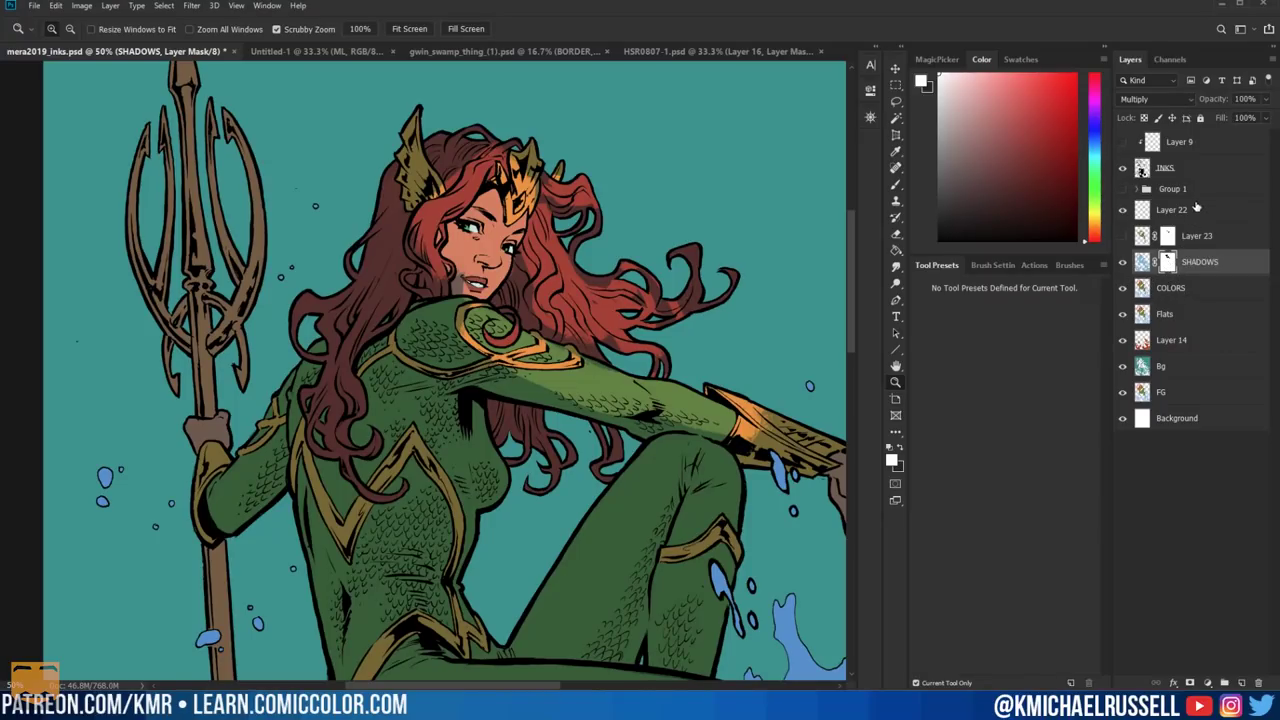
pyautogui.keyDown('ctrl'); pyautogui.click(1168, 262); pyautogui.keyUp('ctrl')
pyautogui.press('l')
pyautogui.hotkey('ctrl', 'd')
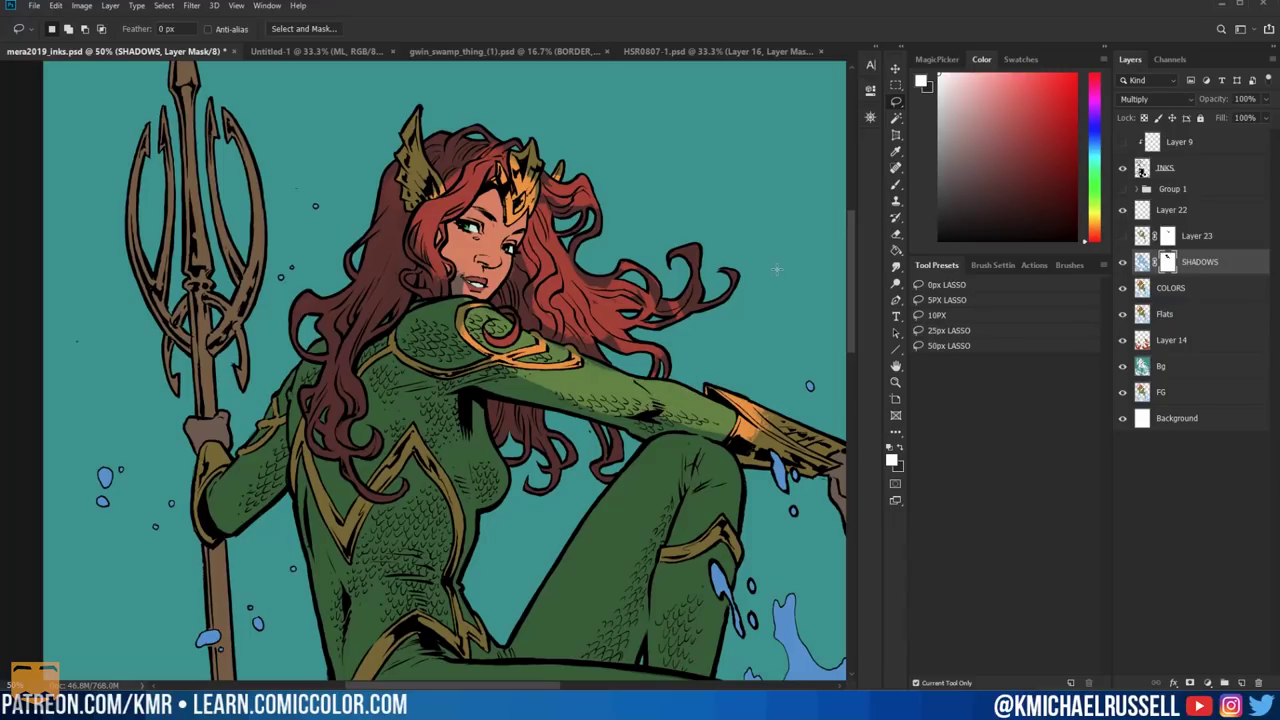
pyautogui.press('b')
pyautogui.moveTo(966, 196); pyautogui.dragTo(903, 275)
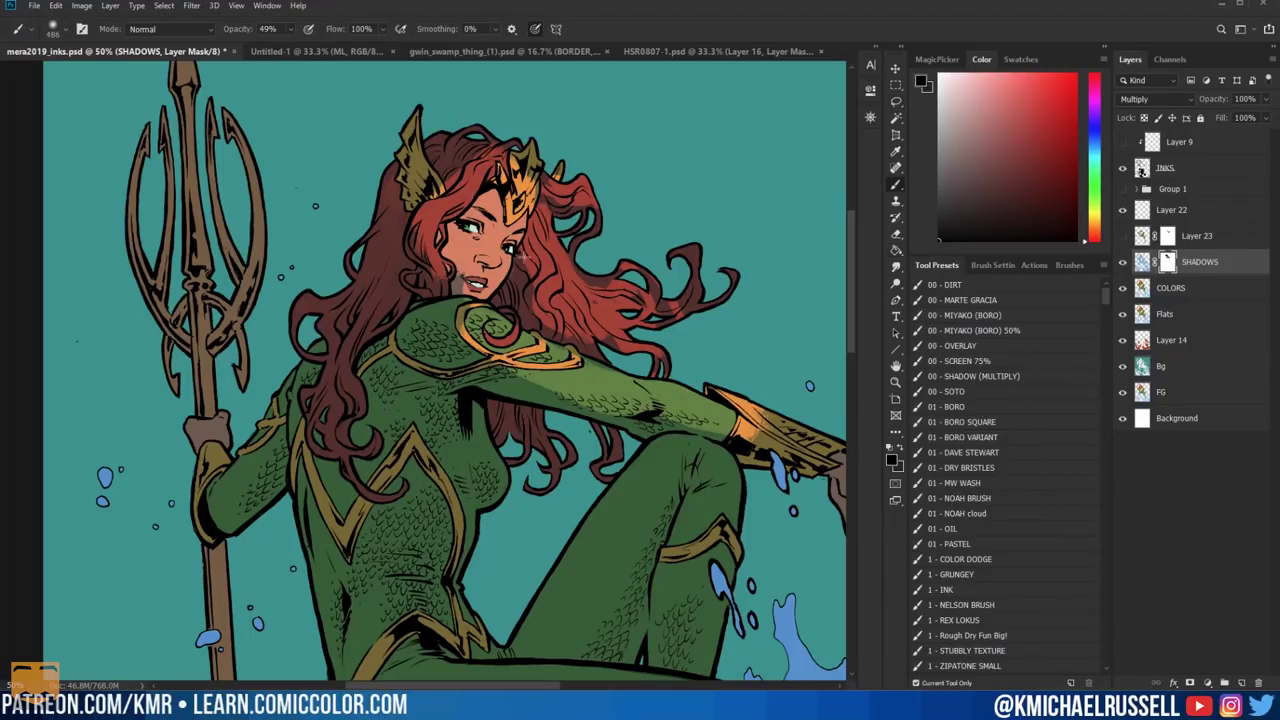
pyautogui.moveTo(410, 260)
pyautogui.mouseDown()
pyautogui.moveTo(455, 450)
pyautogui.moveTo(600, 505)
pyautogui.mouseUp()
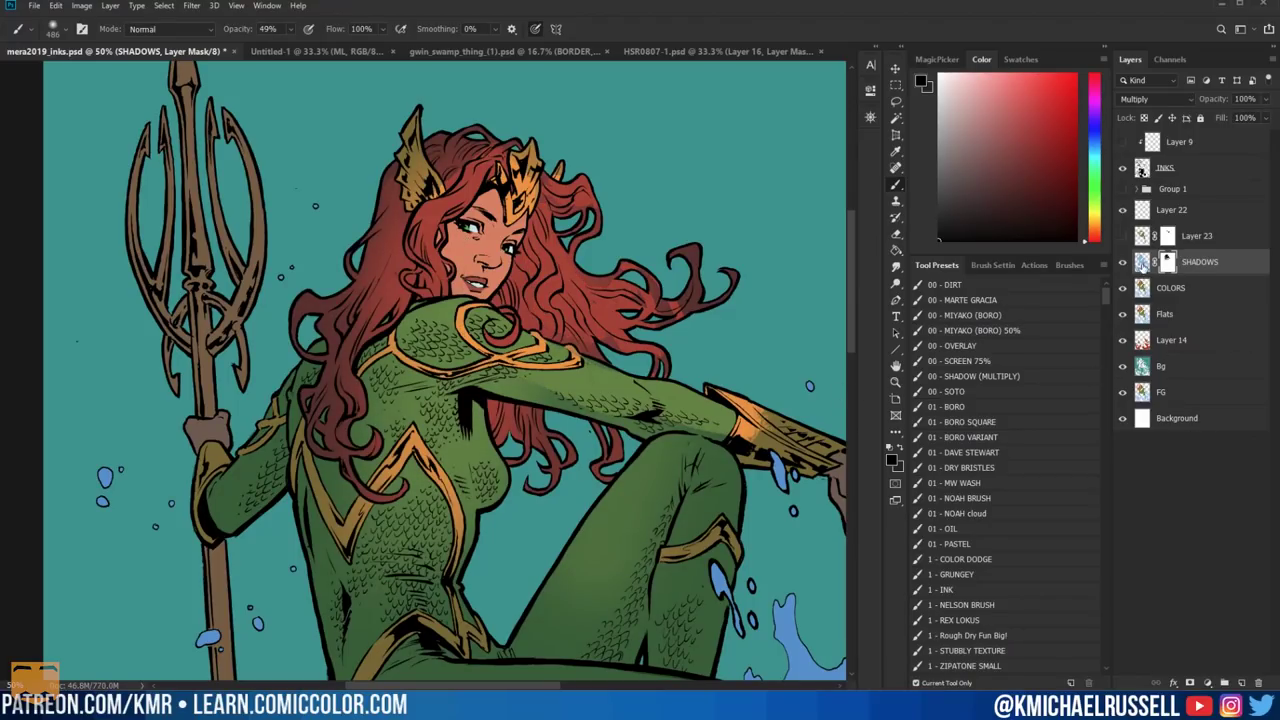
# Try recolouring the SHADOWS layer's fill with a hue shift of +22 and slightly higher saturation.
pyautogui.click(1142, 262)
pyautogui.hotkey('ctrl', 'u')
pyautogui.moveTo(883, 309); pyautogui.dragTo(892, 352)
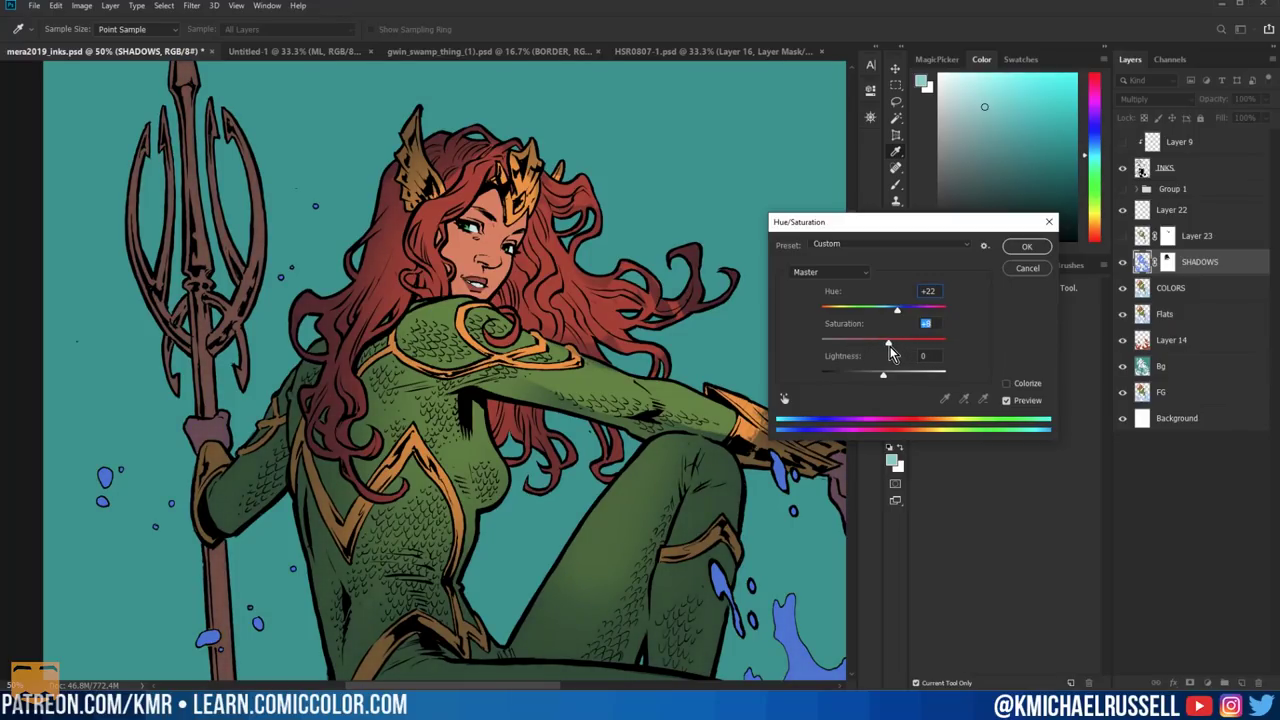
pyautogui.click(1026, 269)
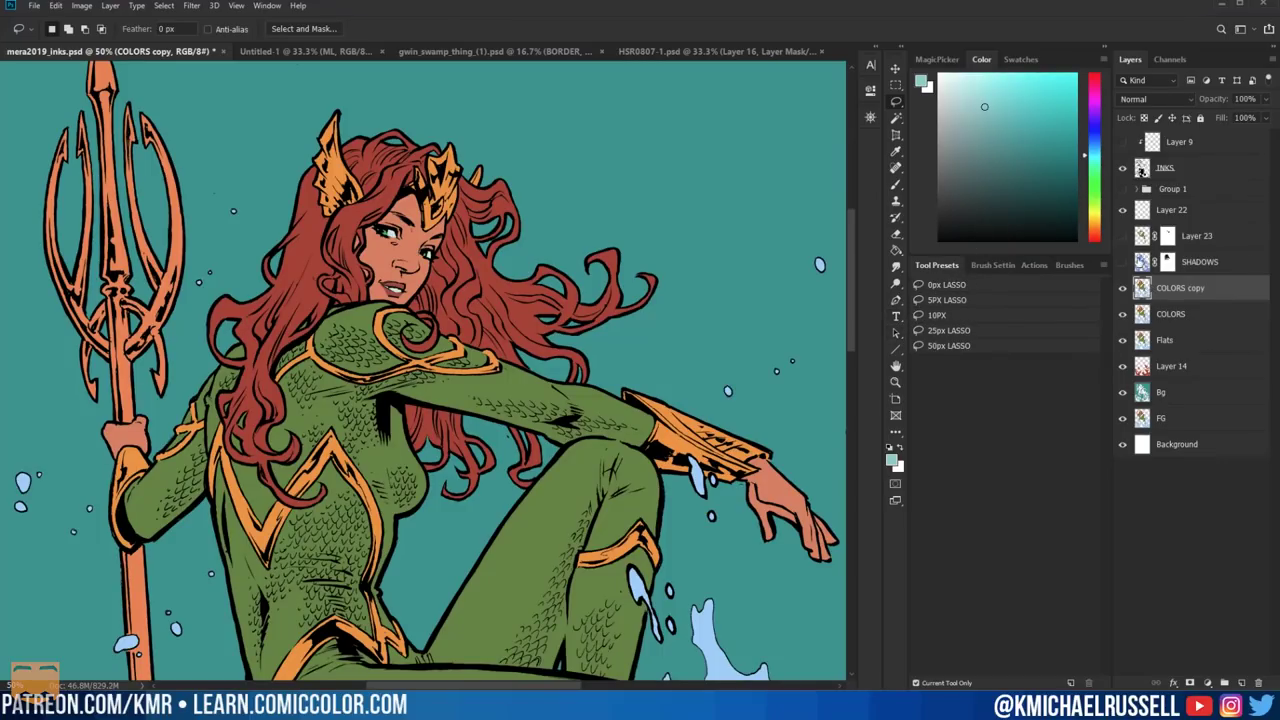
# Darken the COLORS copy layer by lowering its Lightness with Hue/Saturation.
pyautogui.hotkey('ctrl', 'u')
pyautogui.moveTo(877, 377); pyautogui.dragTo(861, 378)
pyautogui.press('Return')
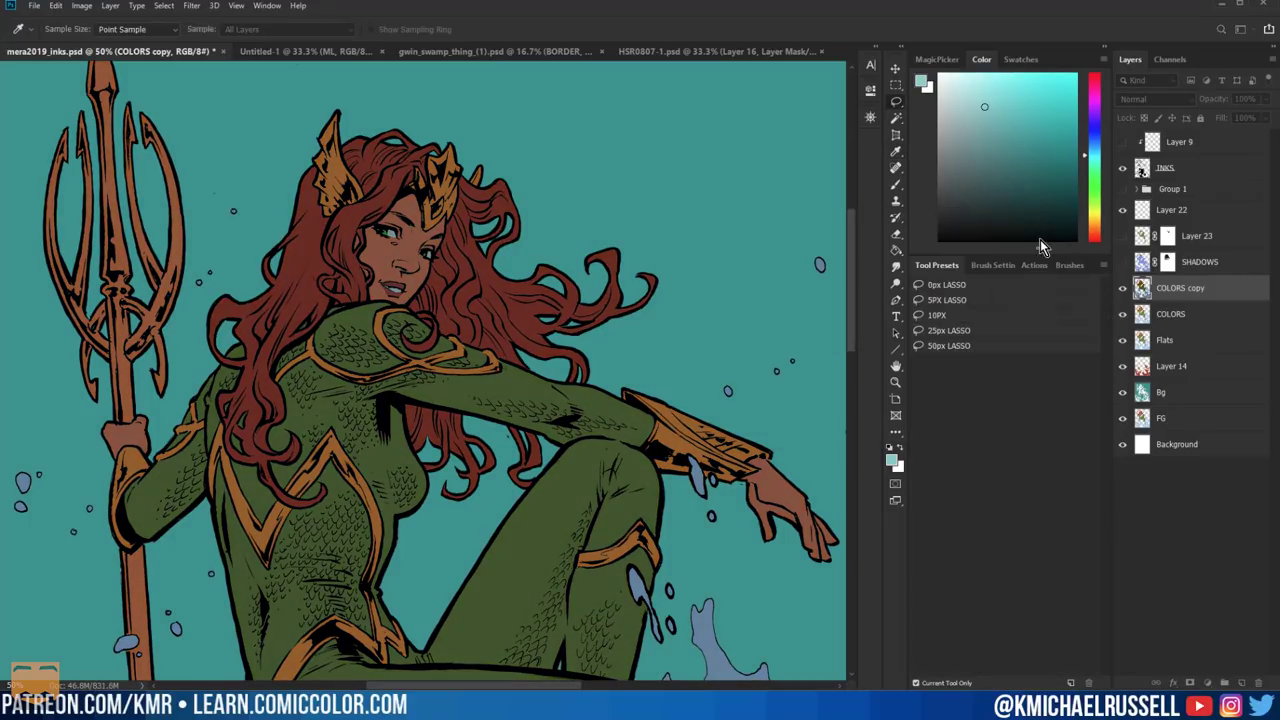
# Create a new layer above COLORS copy and fill the figure's shape from the FG layer with orange.
pyautogui.click(1241, 683)
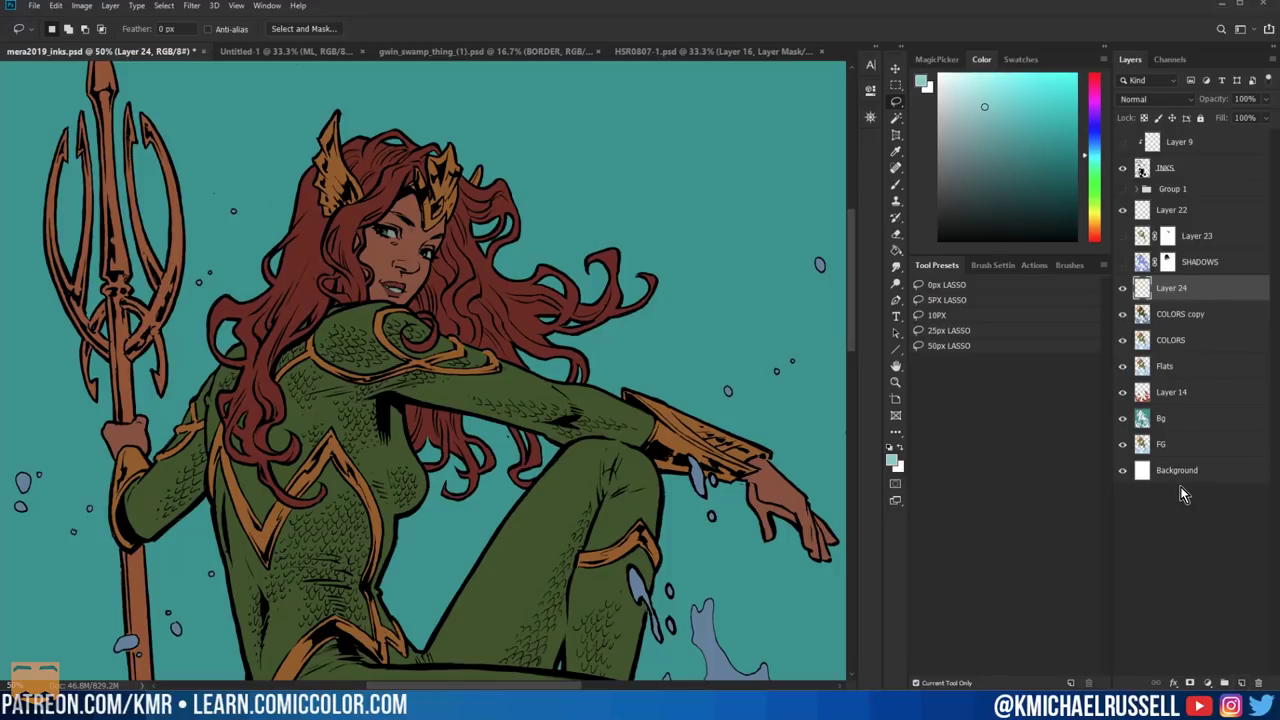
pyautogui.keyDown('ctrl'); pyautogui.click(1142, 444); pyautogui.keyUp('ctrl')
pyautogui.moveTo(1094, 162); pyautogui.dragTo(1095, 230)
pyautogui.hotkey('alt', 'BackSpace')
pyautogui.hotkey('ctrl', 'd')
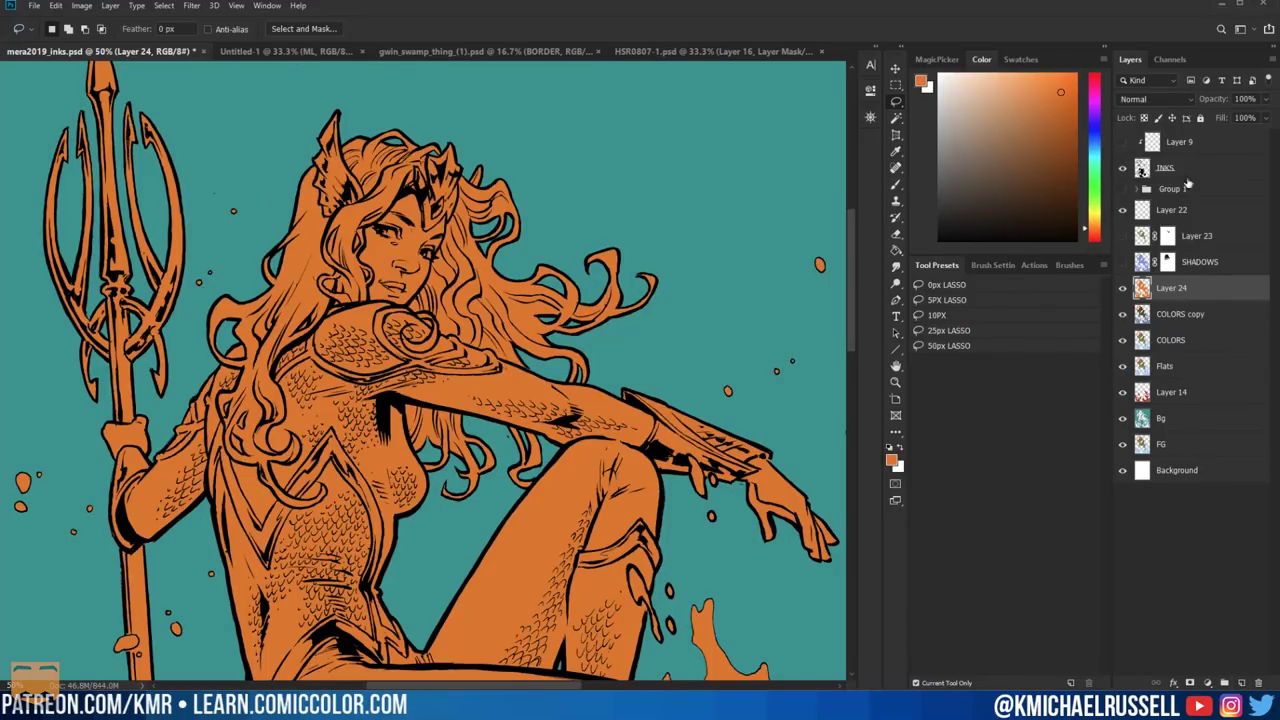
# Set the orange layer's blend mode to Linear Dodge (Add) and its Fill to 49%.
pyautogui.click(1160, 99)
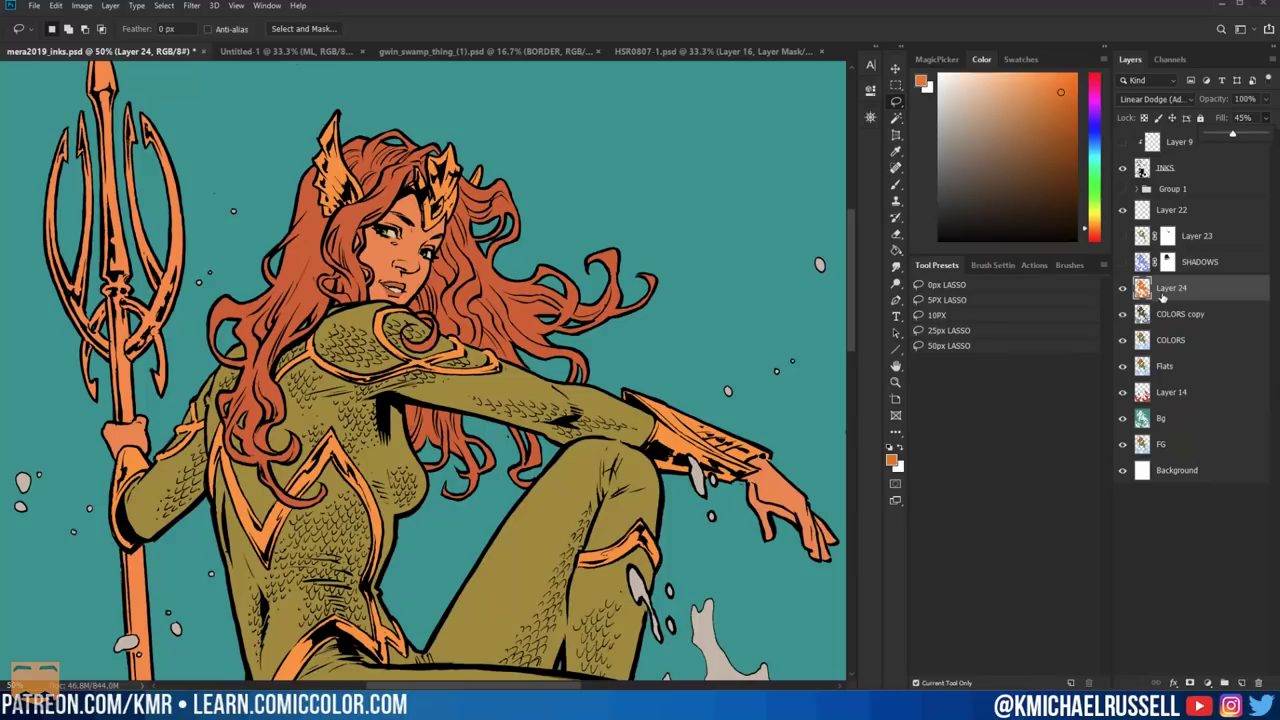
pyautogui.moveTo(1242, 136); pyautogui.dragTo(1230, 138)
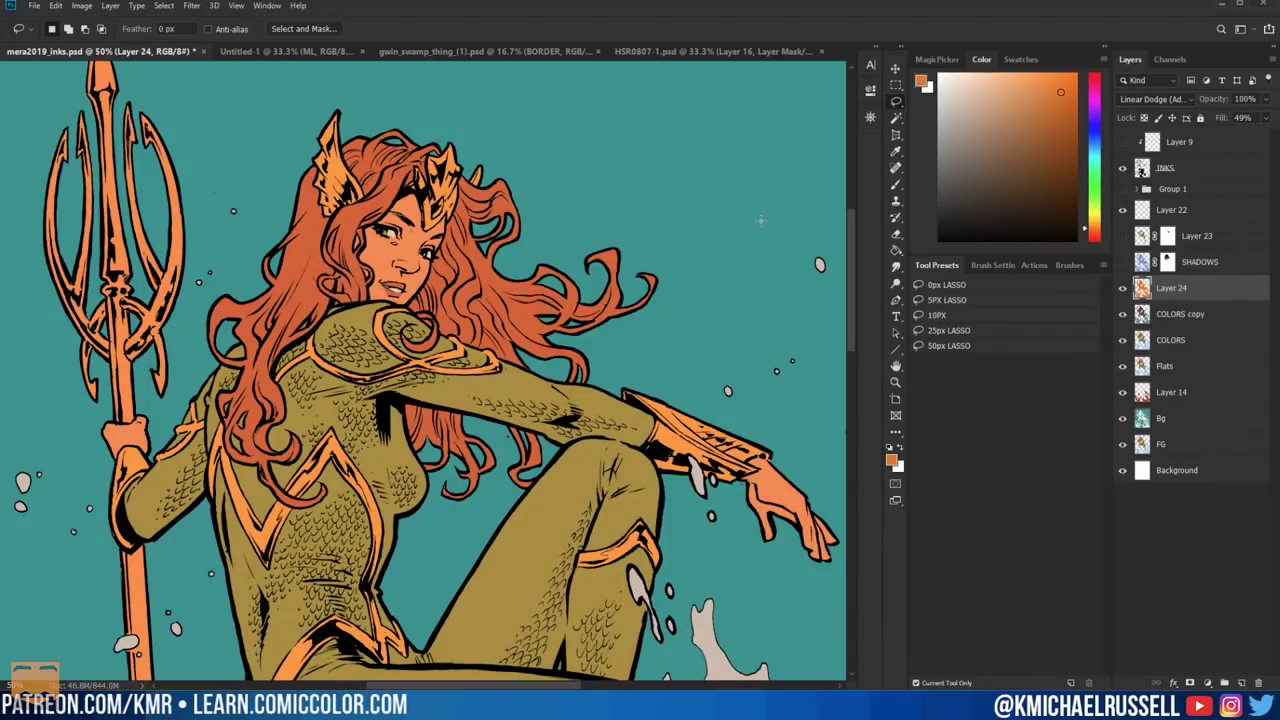
# Add a black, all-hiding mask to the orange Layer 24 and ready the 01 - PASTEL brush with white.
pyautogui.keyDown('alt'); pyautogui.click(1190, 683); pyautogui.keyUp('alt')
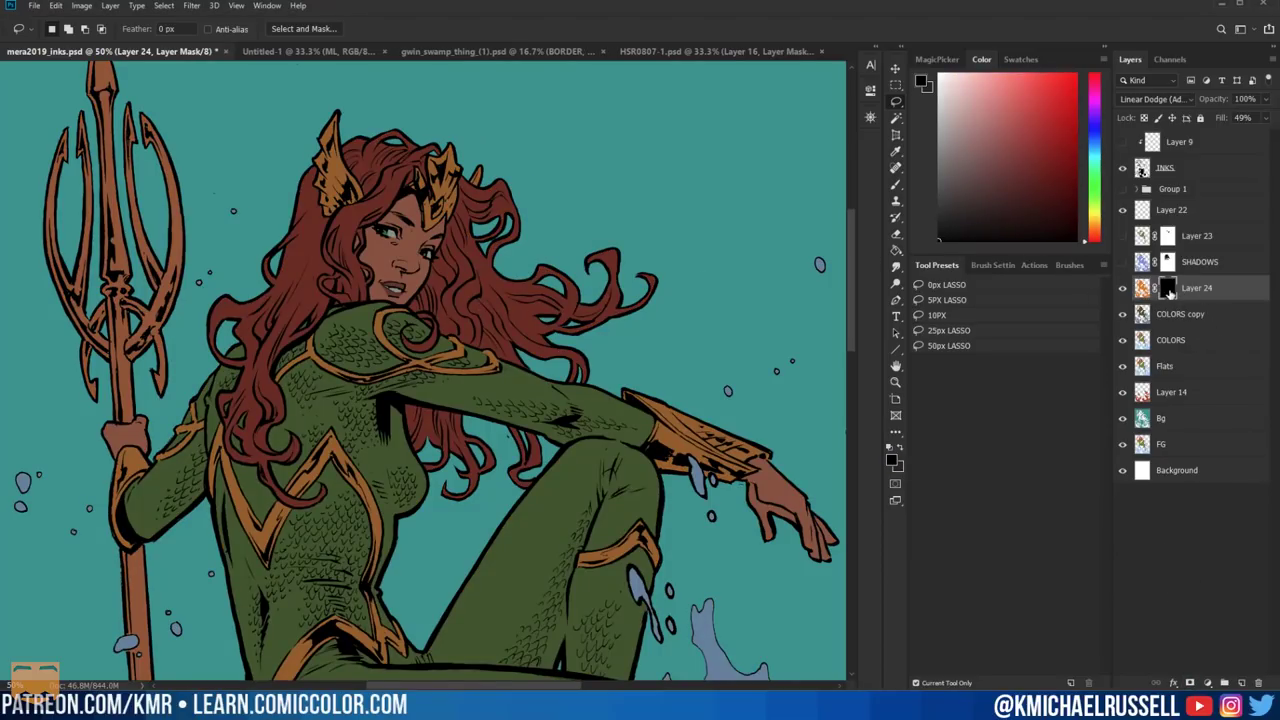
pyautogui.press('x')
pyautogui.press('b')
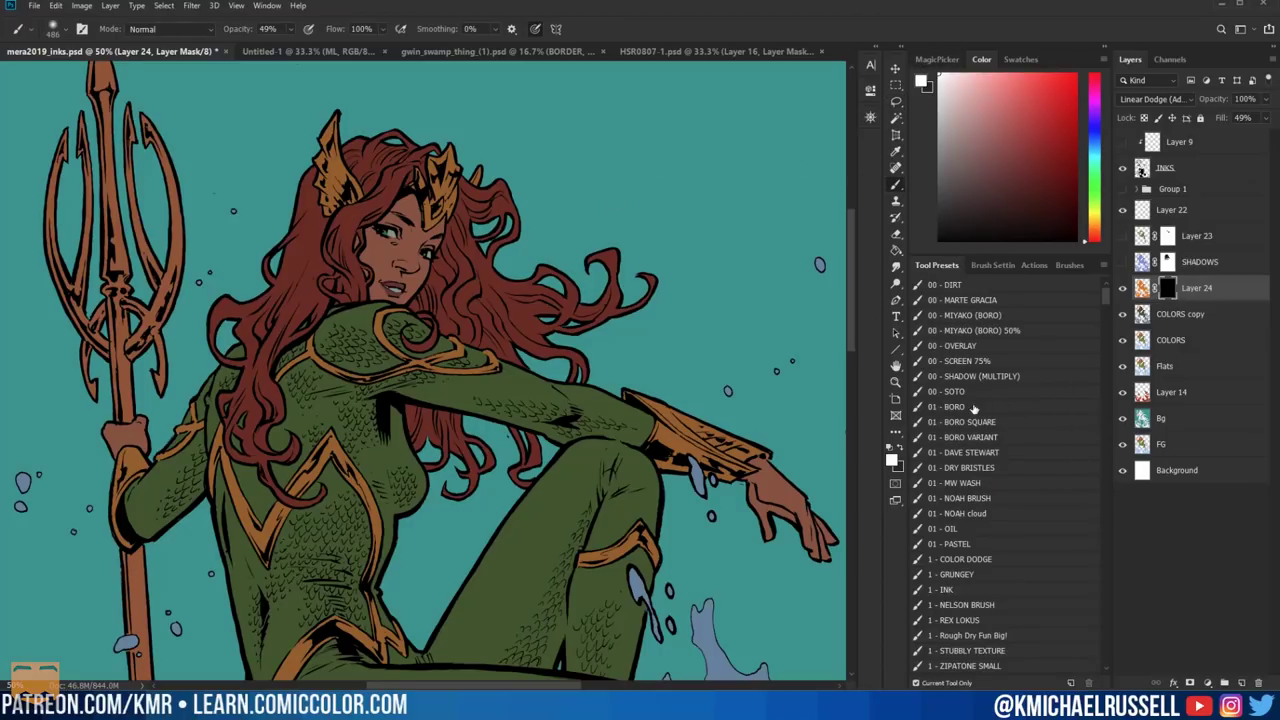
pyautogui.click(957, 545)
pyautogui.scroll(1, 467, 256)
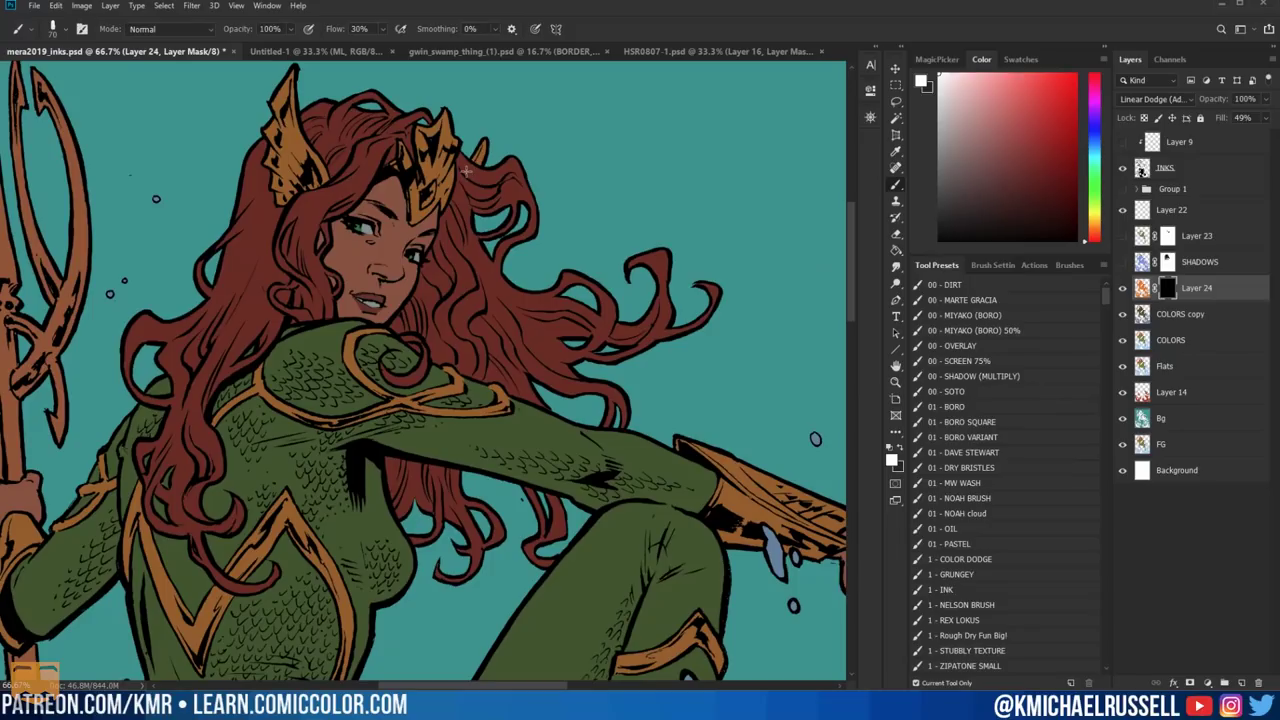
# Paint white on Layer 24's mask to reveal orange light on the hair, face, crown, shoulder, upper arm and gauntlet.
pyautogui.moveTo(466, 171)
pyautogui.mouseDown()
pyautogui.moveTo(534, 171)
pyautogui.moveTo(481, 188)
pyautogui.moveTo(456, 176)
pyautogui.moveTo(473, 251)
pyautogui.moveTo(533, 302)
pyautogui.moveTo(600, 318)
pyautogui.mouseUp()
pyautogui.moveTo(459, 242)
pyautogui.mouseDown()
pyautogui.moveTo(541, 323)
pyautogui.moveTo(562, 370)
pyautogui.mouseUp()
pyautogui.moveTo(406, 214)
pyautogui.mouseDown()
pyautogui.moveTo(434, 226)
pyautogui.moveTo(356, 238)
pyautogui.moveTo(398, 318)
pyautogui.mouseUp()
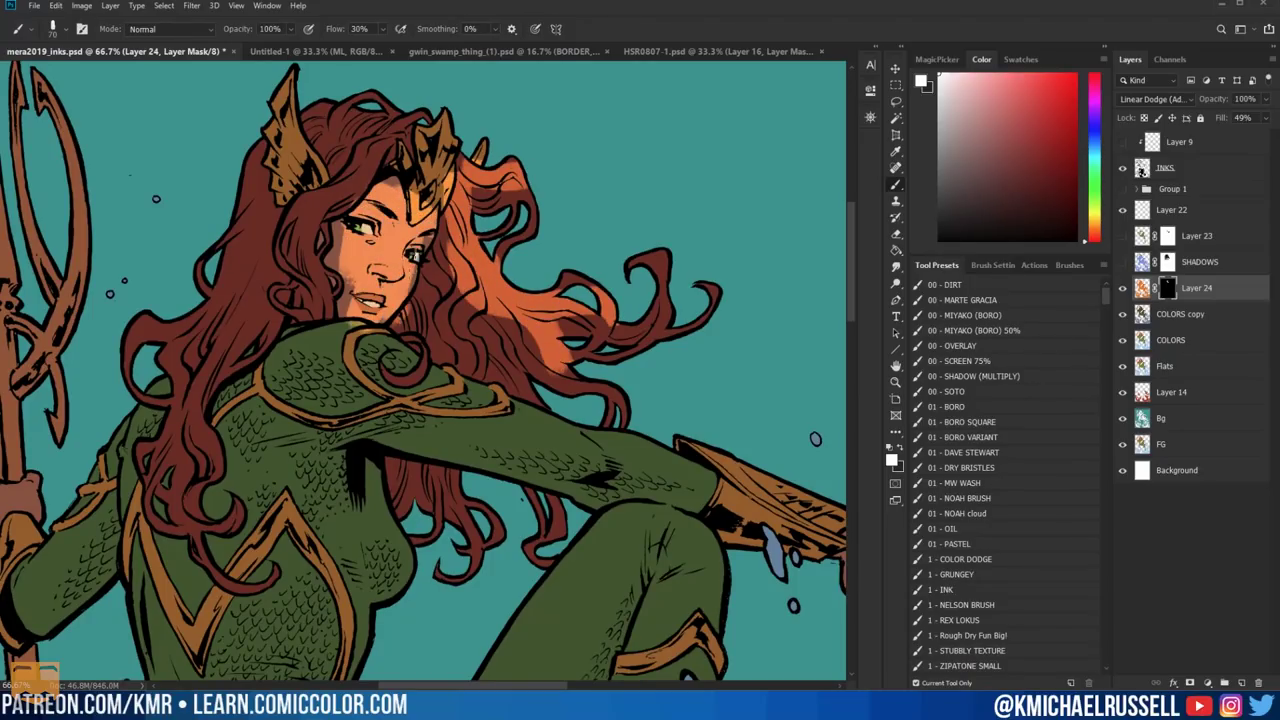
pyautogui.moveTo(415, 255)
pyautogui.mouseDown()
pyautogui.moveTo(424, 146)
pyautogui.moveTo(280, 115)
pyautogui.moveTo(291, 196)
pyautogui.mouseUp()
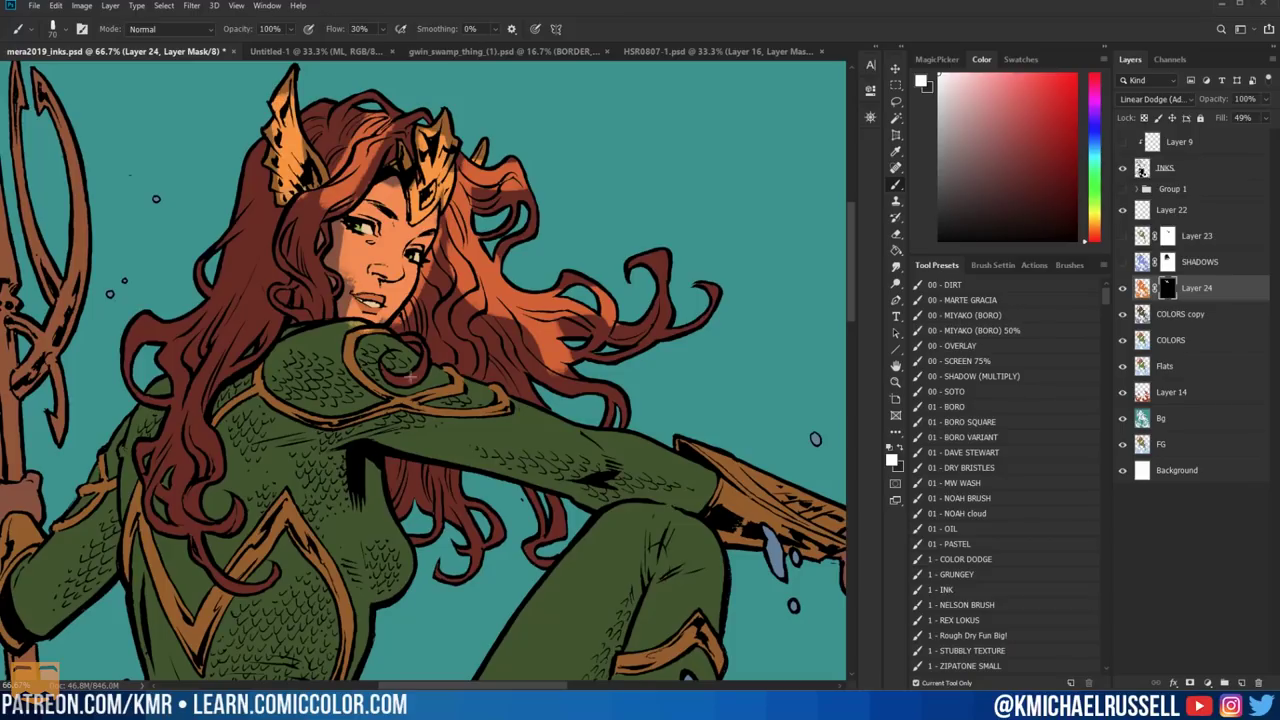
pyautogui.moveTo(329, 333)
pyautogui.mouseDown()
pyautogui.moveTo(395, 400)
pyautogui.moveTo(884, 545)
pyautogui.mouseUp()
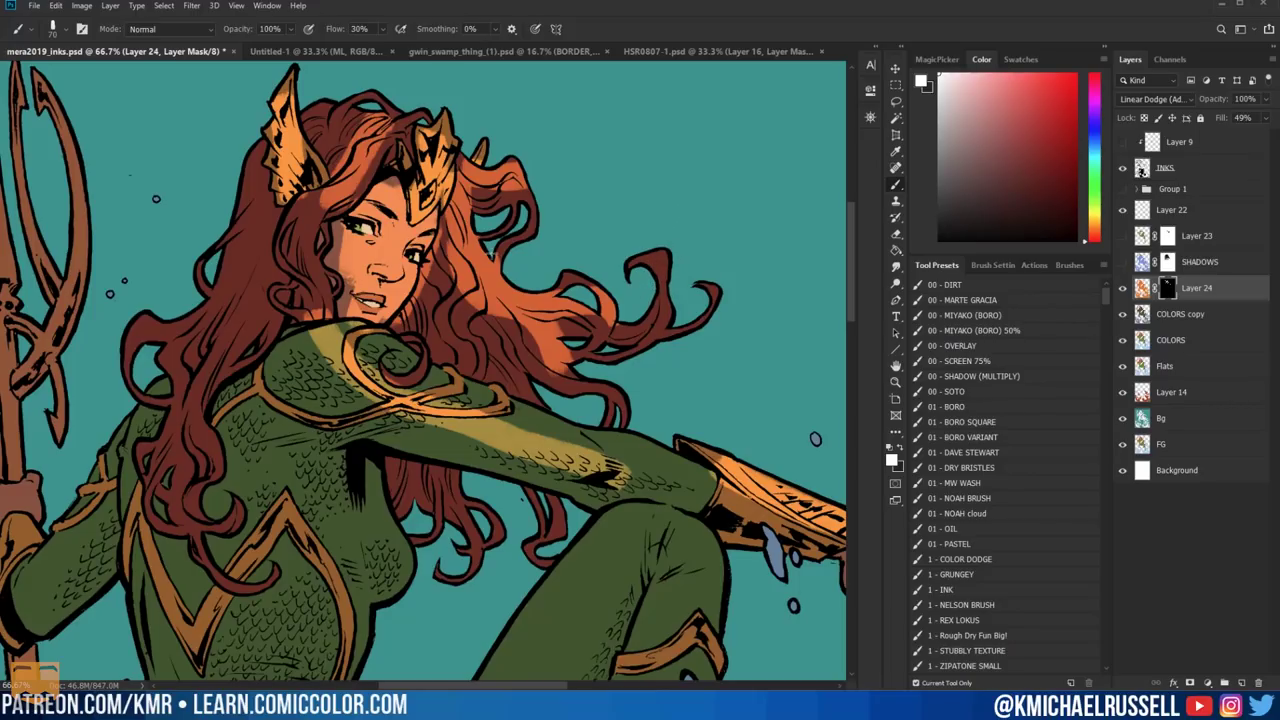
# On the COLORS copy layer, sample the lit and shadowed colours of the hair, face and crown wing.
pyautogui.press('x')
pyautogui.click(1228, 317)
pyautogui.keyDown('alt'); pyautogui.click(474, 295); pyautogui.keyUp('alt')
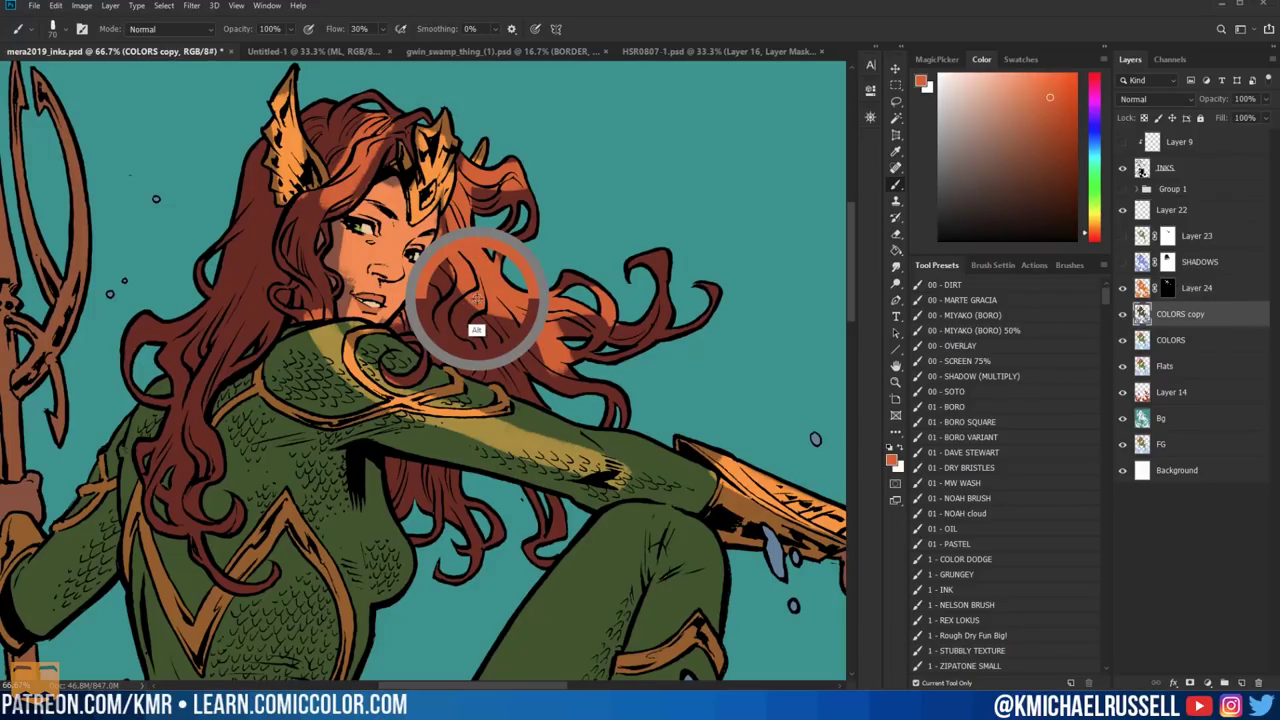
pyautogui.keyDown('alt'); pyautogui.click(336, 238); pyautogui.keyUp('alt')
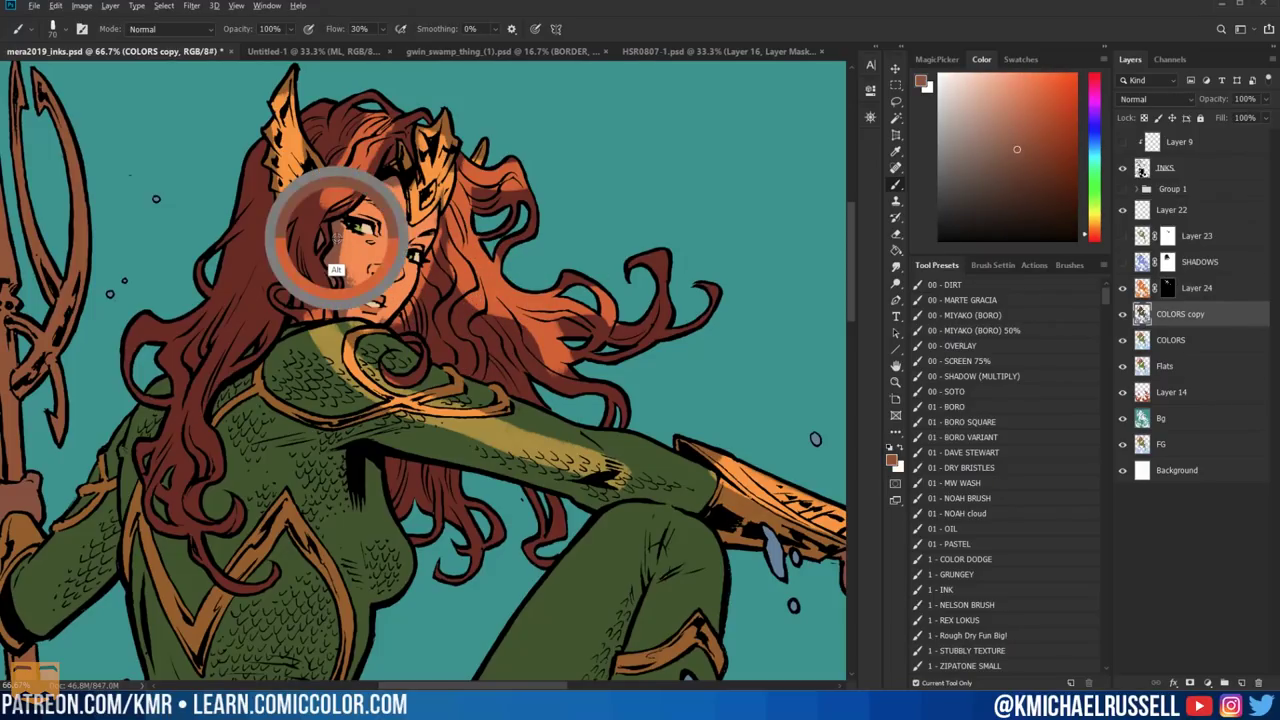
pyautogui.keyDown('alt'); pyautogui.click(357, 243); pyautogui.keyUp('alt')
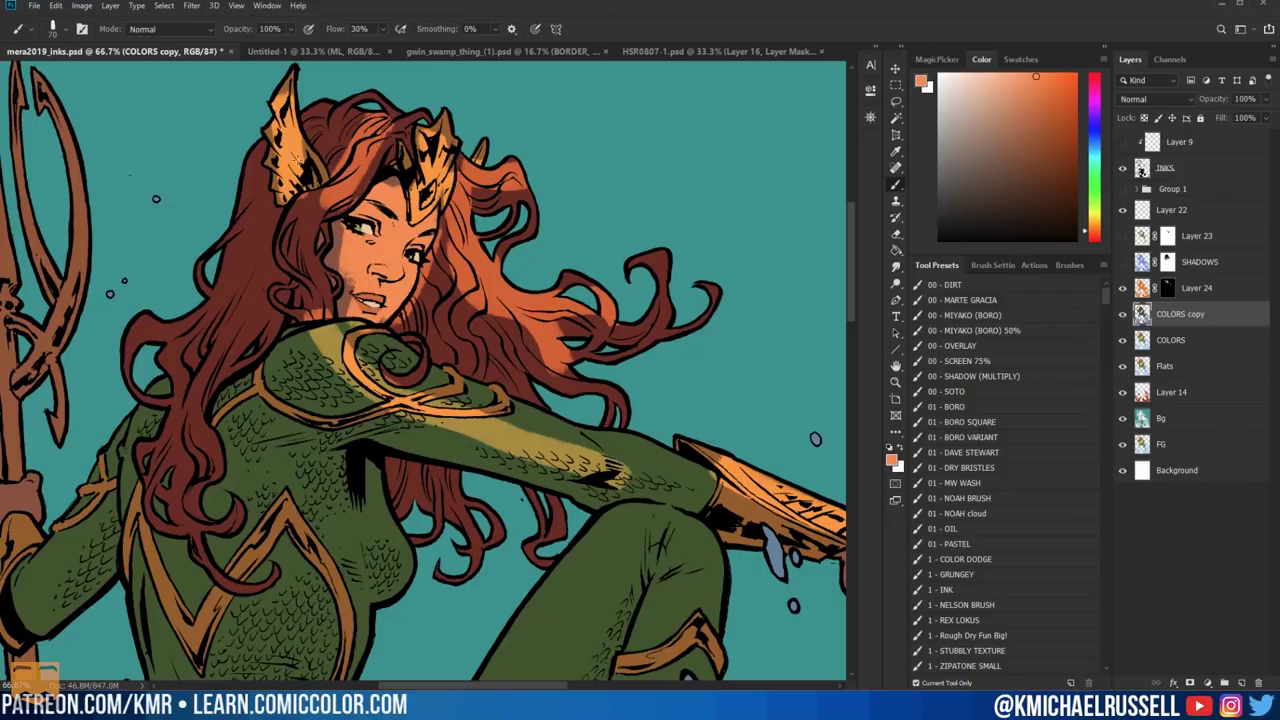
pyautogui.keyDown('alt'); pyautogui.click(298, 152); pyautogui.keyUp('alt')
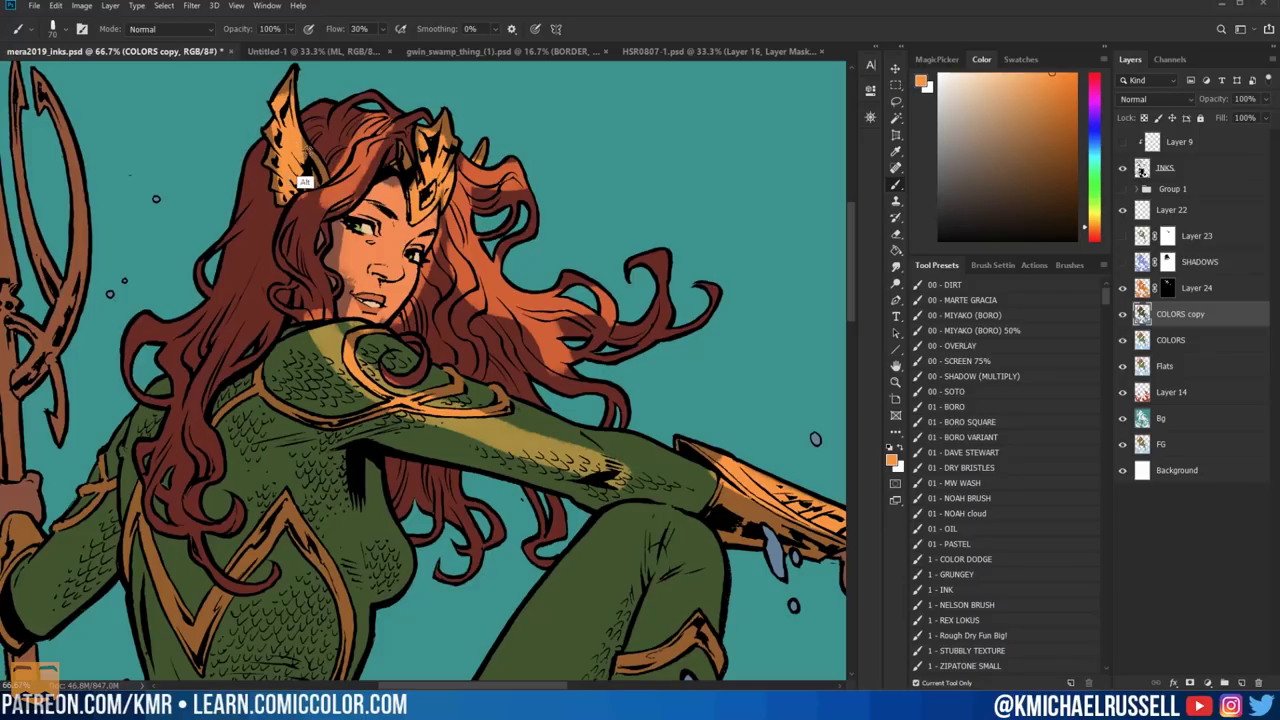
# Lower the Fill of the orange Linear Dodge light layer.
pyautogui.press('z')
pyautogui.click(1160, 289)
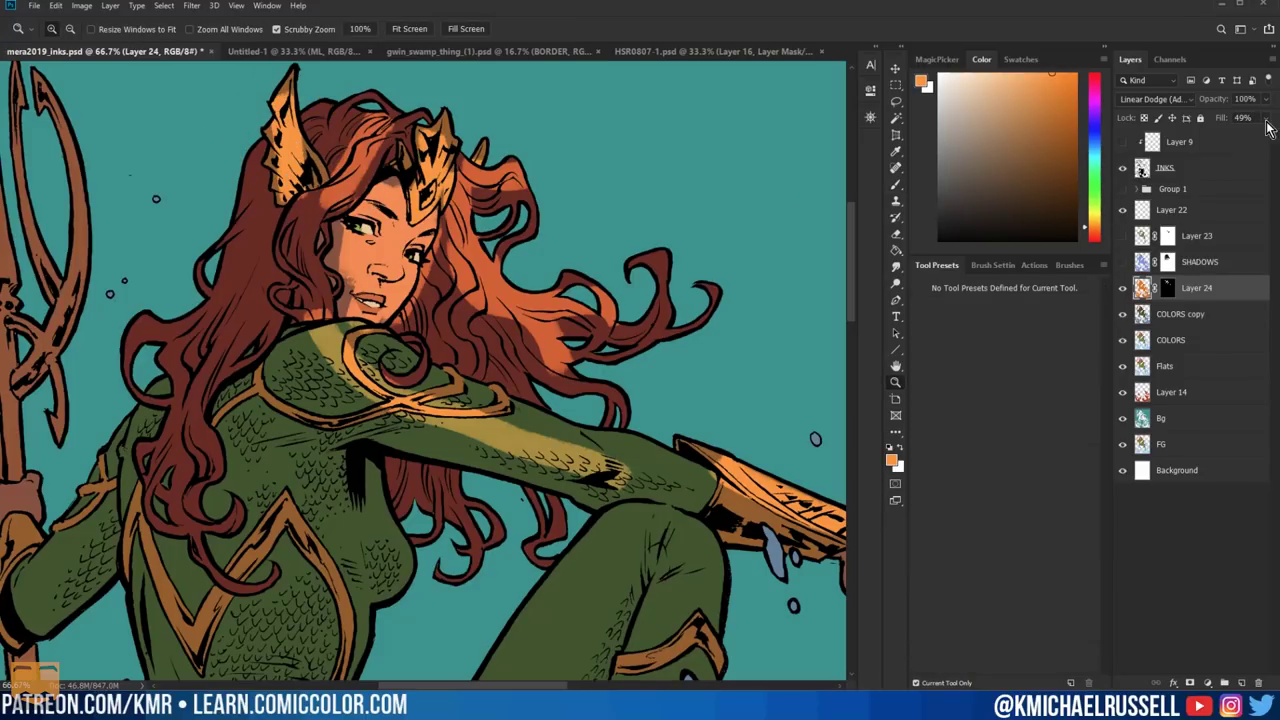
pyautogui.click(1265, 118)
pyautogui.moveTo(1262, 134)
pyautogui.mouseDown()
pyautogui.moveTo(1223, 134)
pyautogui.moveTo(1262, 145)
pyautogui.moveTo(1243, 152)
pyautogui.moveTo(1233, 138)
pyautogui.mouseUp()
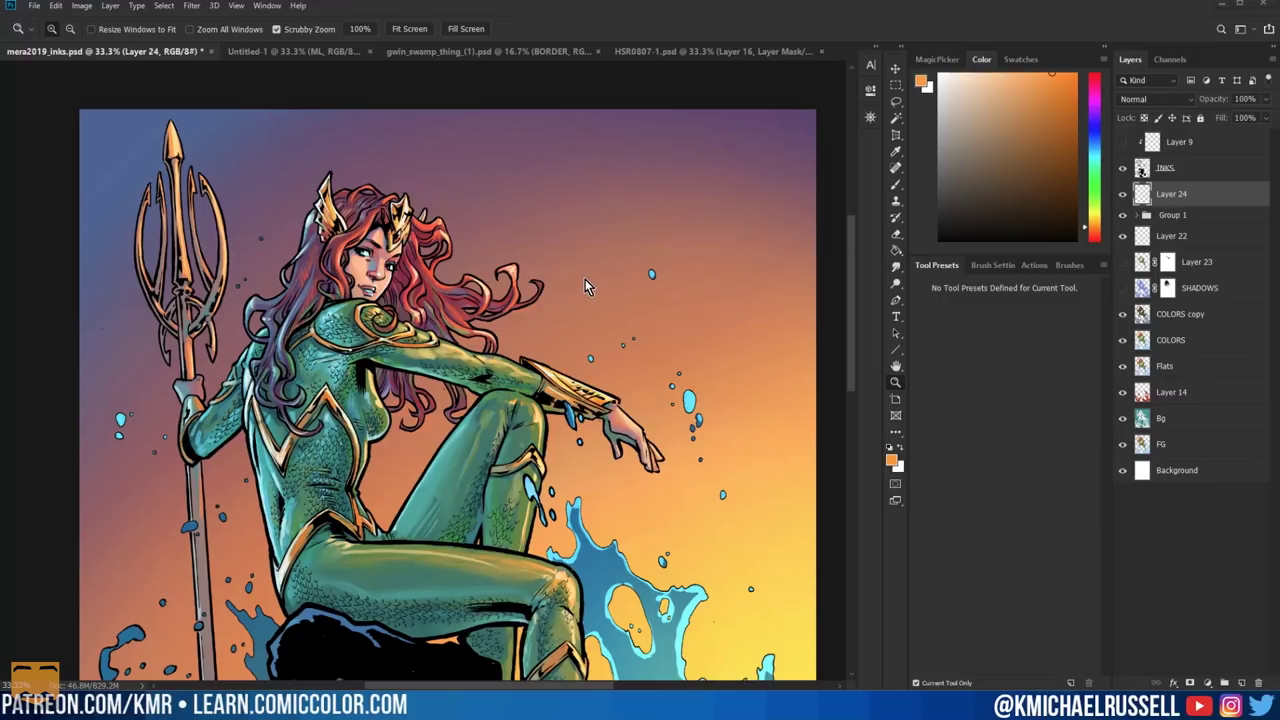
# Paste the sunset sky photo into Layer 24 and mask out the figure and splashes using the inverted SHADOWS layer selection.
pyautogui.hotkey('ctrl', 'v')
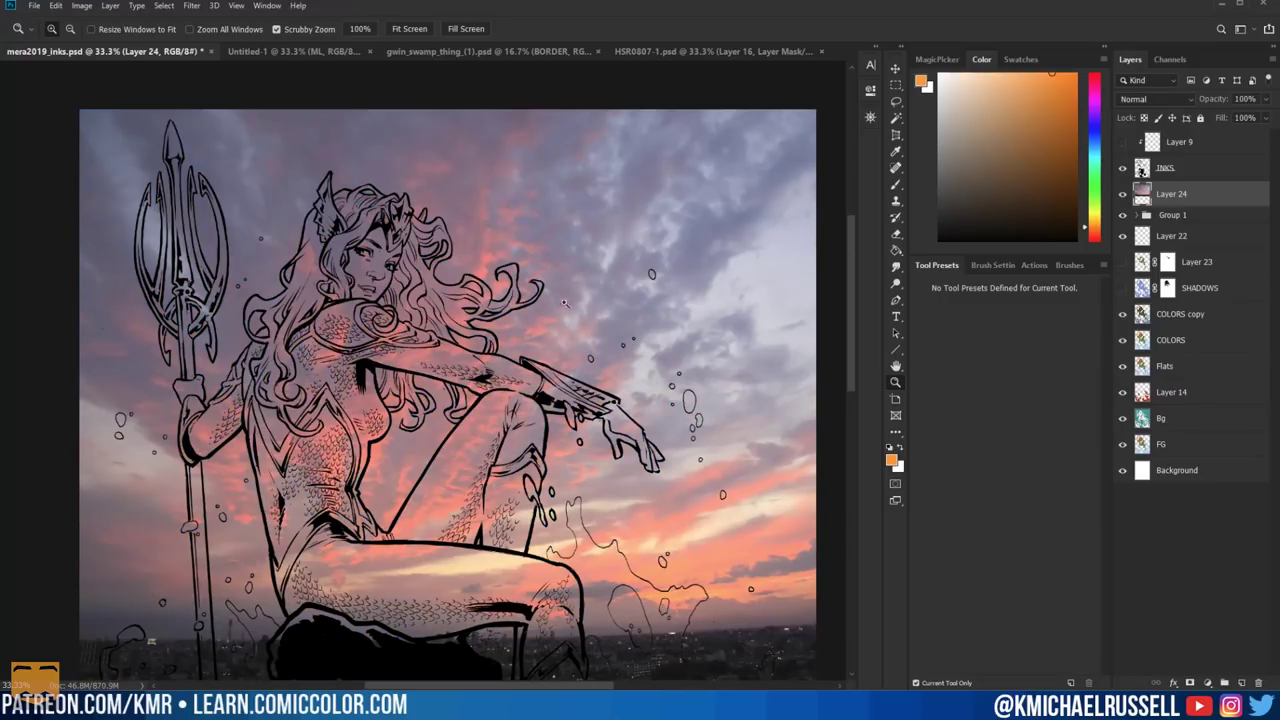
pyautogui.moveTo(559, 398)
pyautogui.mouseDown()
pyautogui.moveTo(565, 199)
pyautogui.moveTo(580, 417)
pyautogui.moveTo(563, 406)
pyautogui.moveTo(574, 417)
pyautogui.mouseUp()
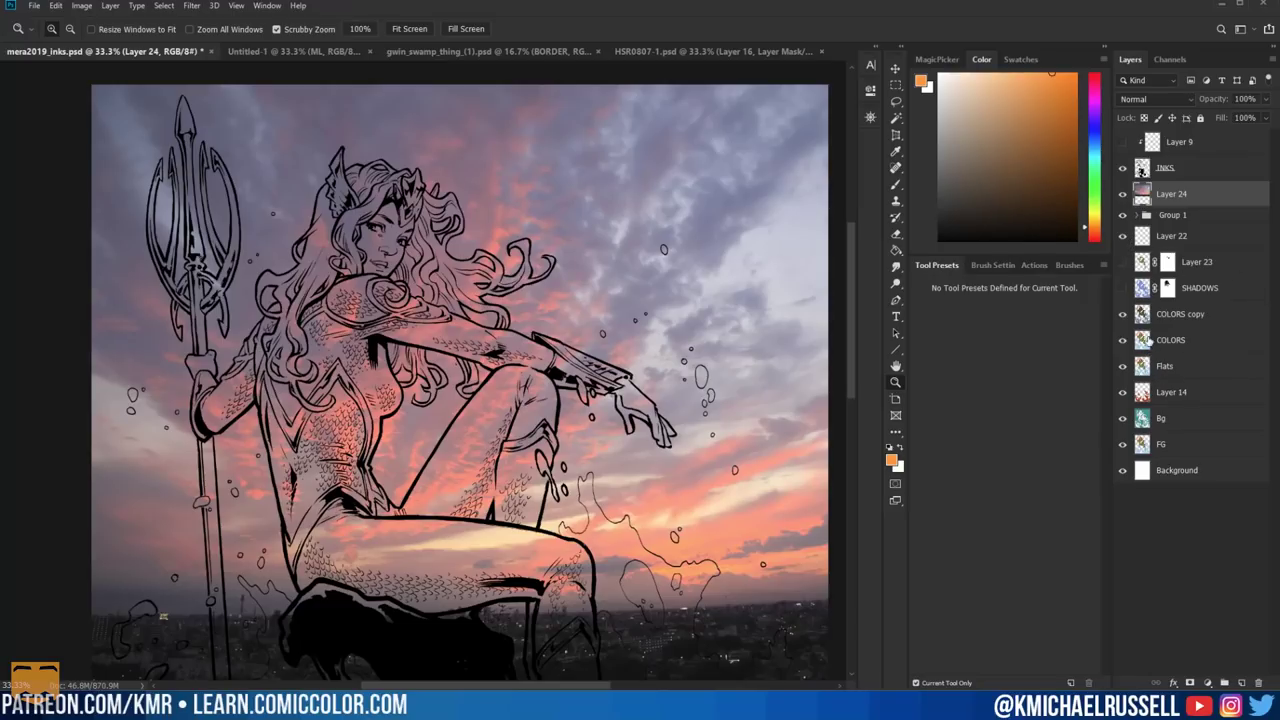
pyautogui.keyDown('ctrl'); pyautogui.click(1152, 288); pyautogui.keyUp('ctrl')
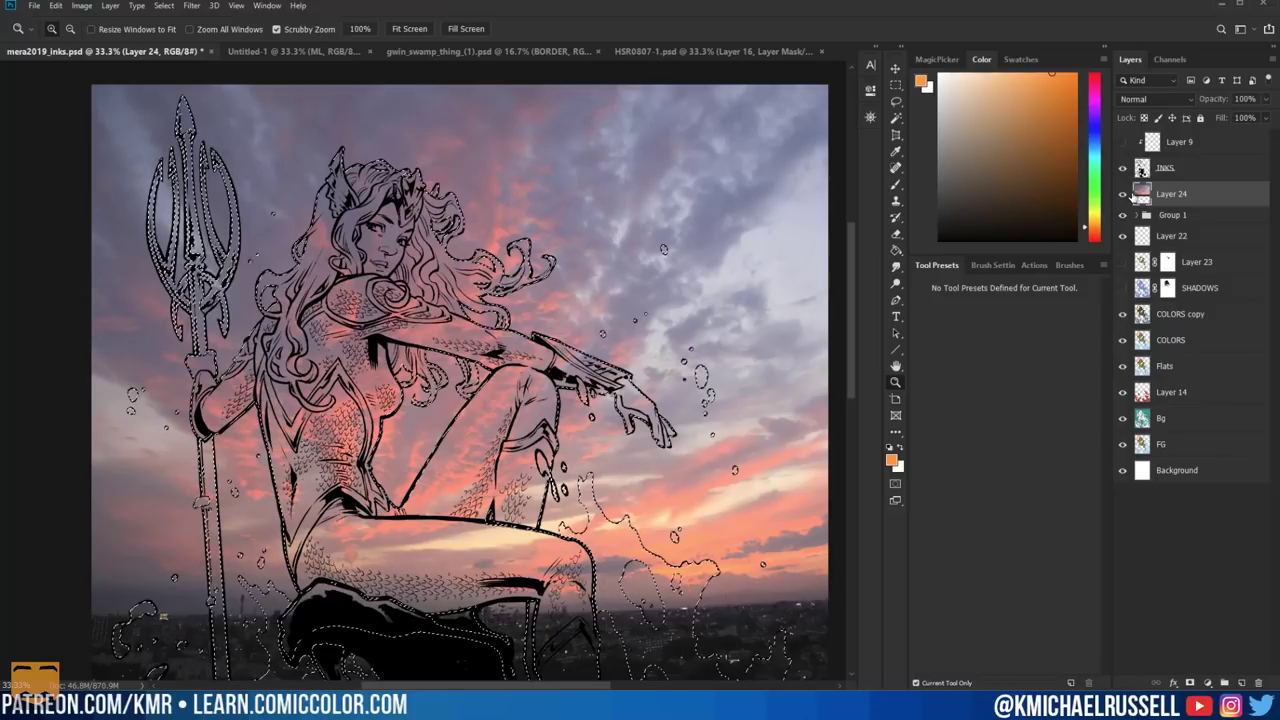
pyautogui.hotkey('ctrl', 'shift', 'i')
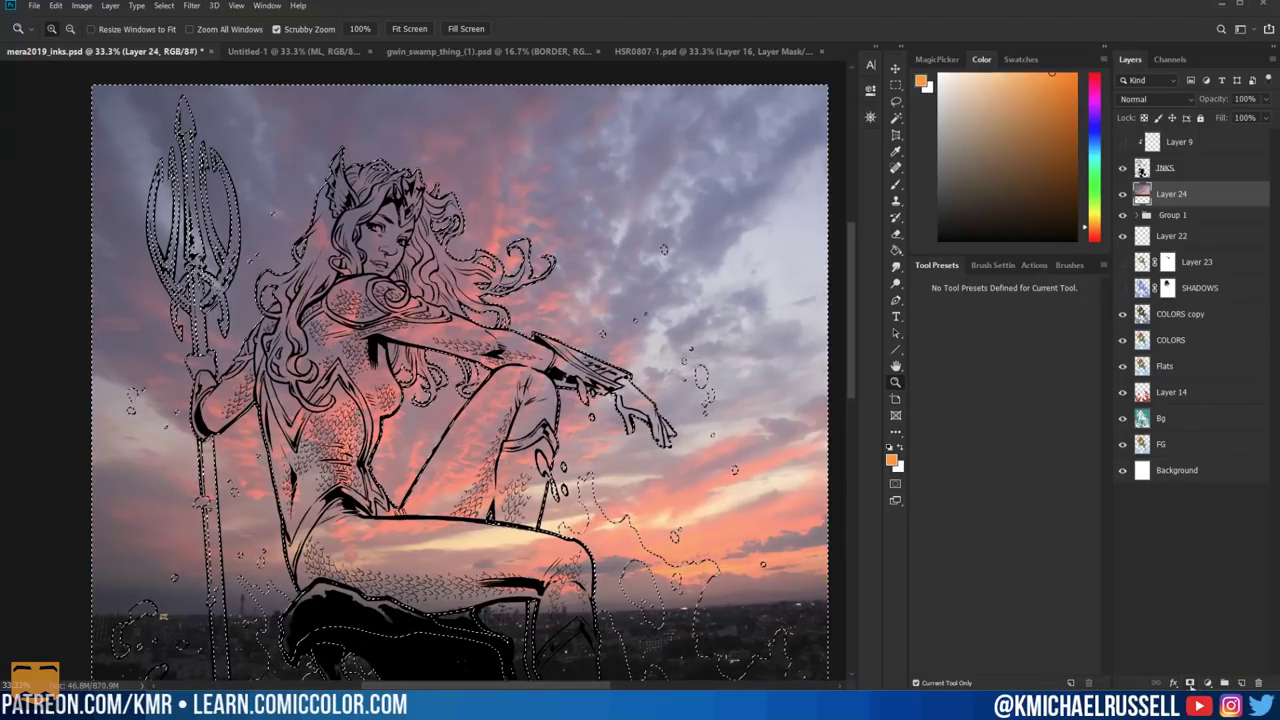
pyautogui.click(1189, 683)
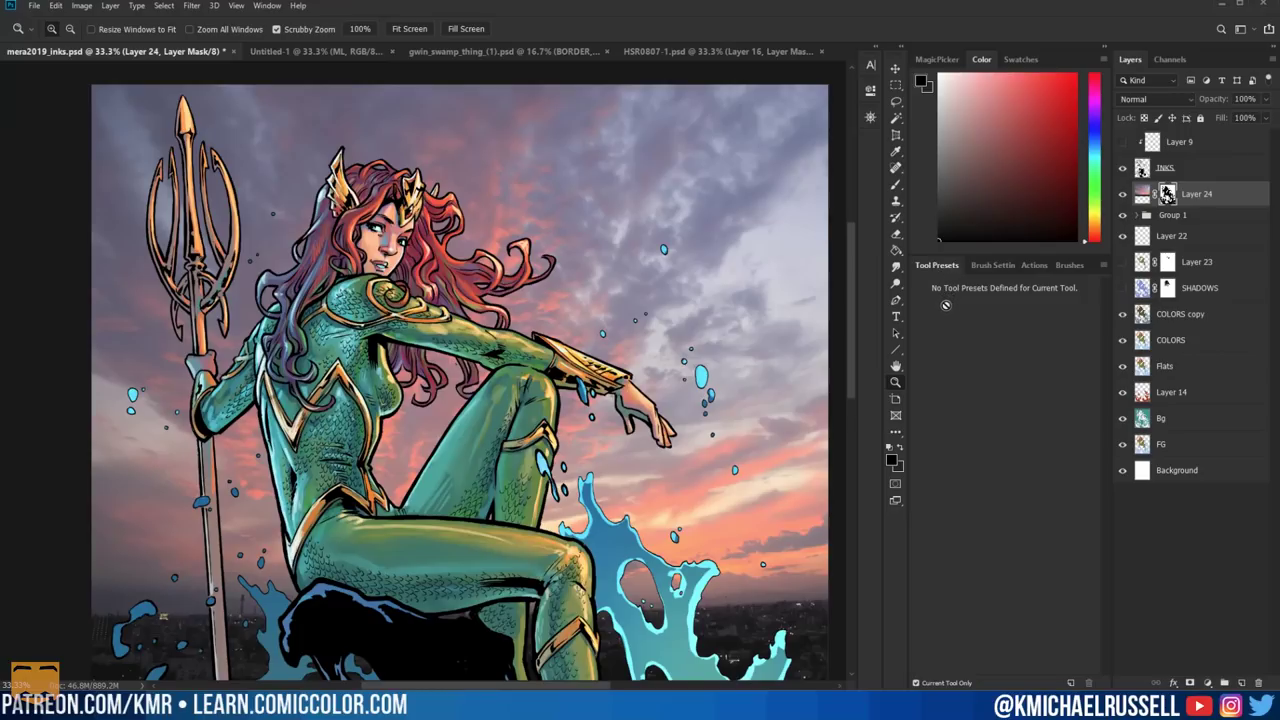
# Set the masked sky layer's blend mode to Overlay, and hide the layer.
pyautogui.click(1175, 100)
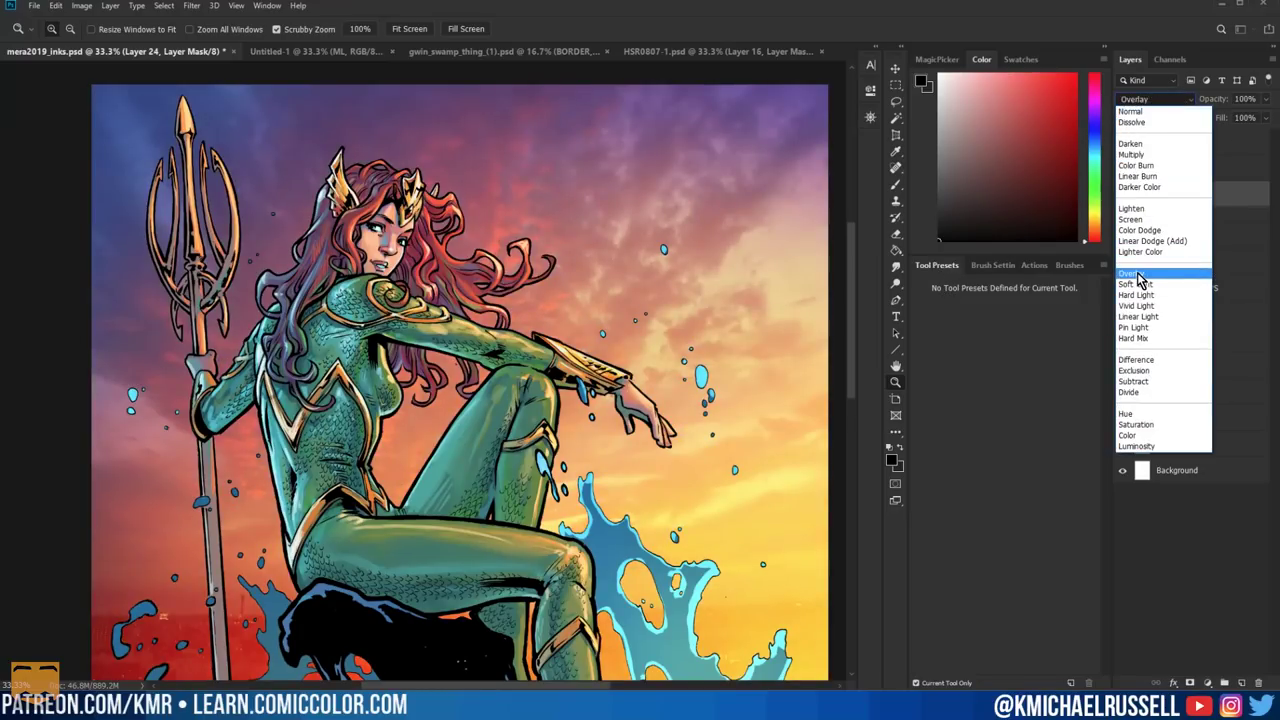
pyautogui.click(1140, 222)
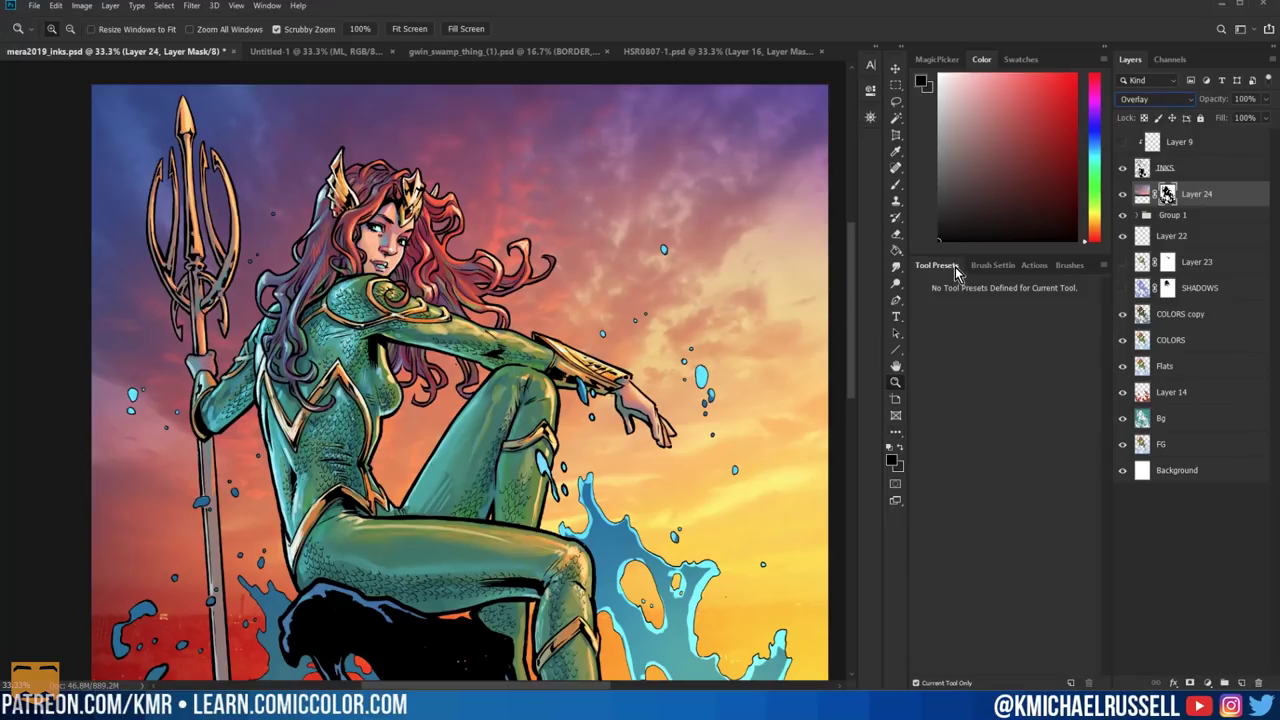
pyautogui.hotkey('ctrl', '+')
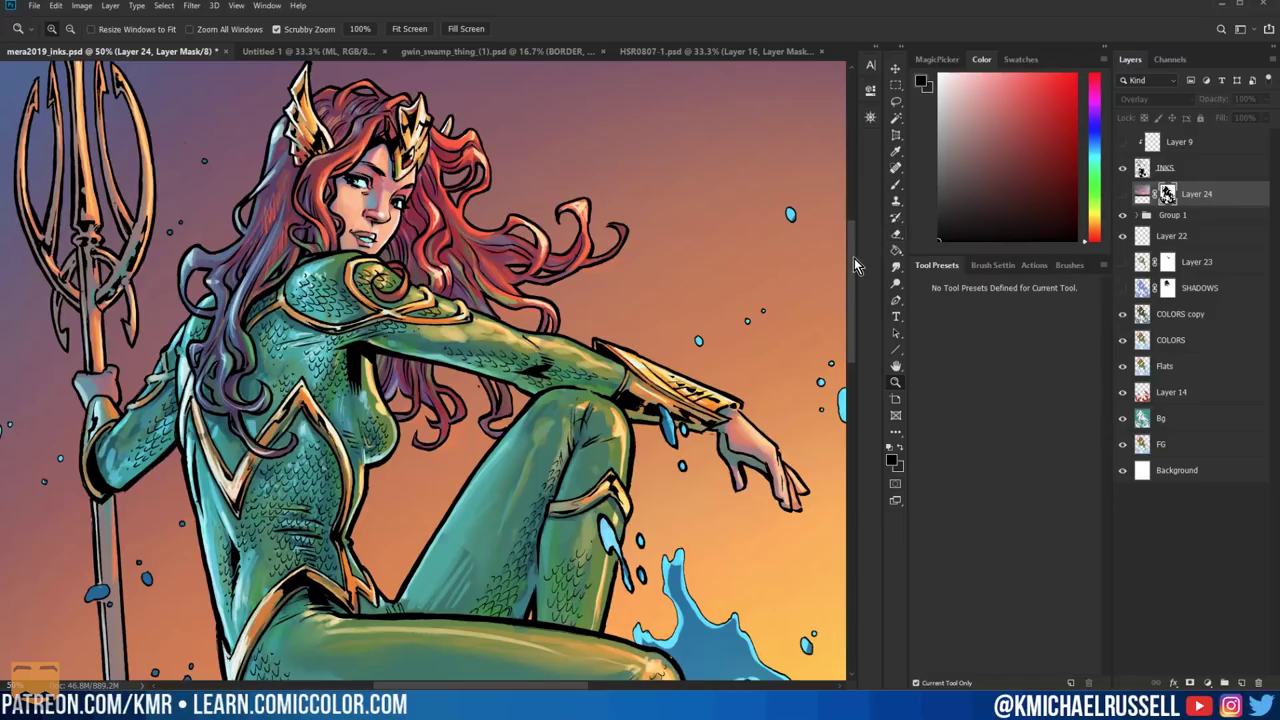
pyautogui.moveTo(853, 260); pyautogui.dragTo(853, 259)
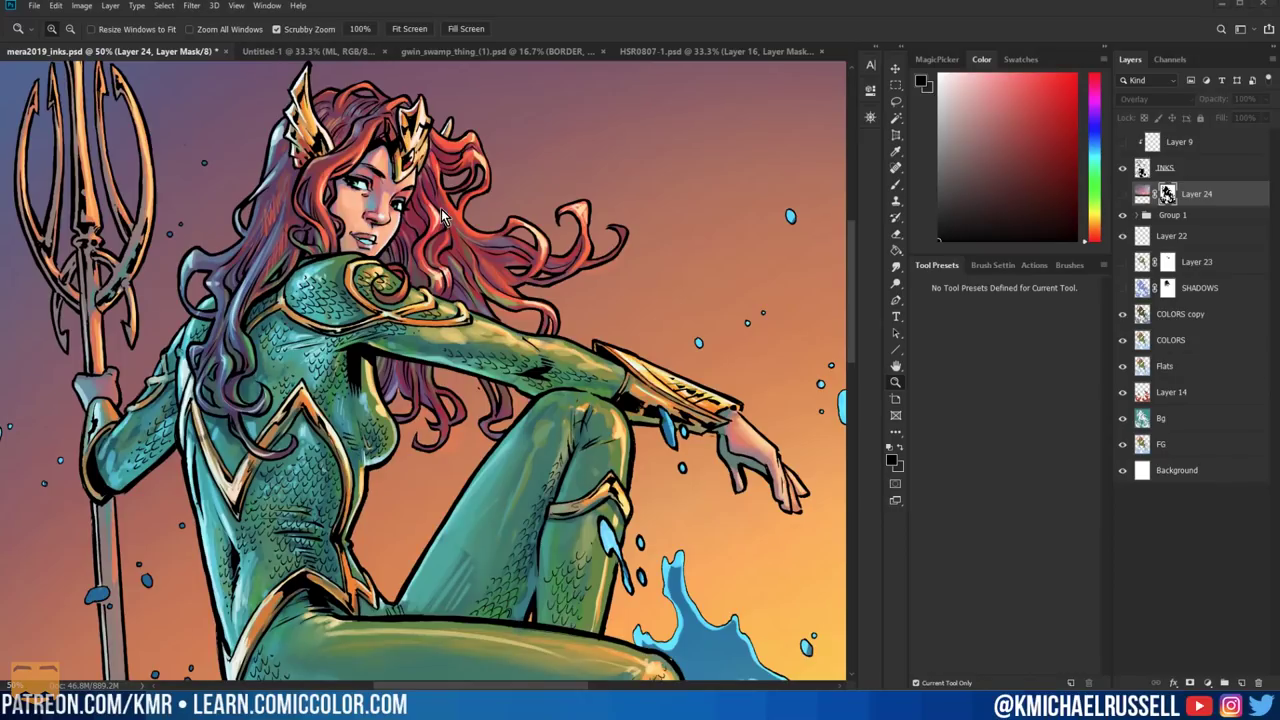
pyautogui.press('l')
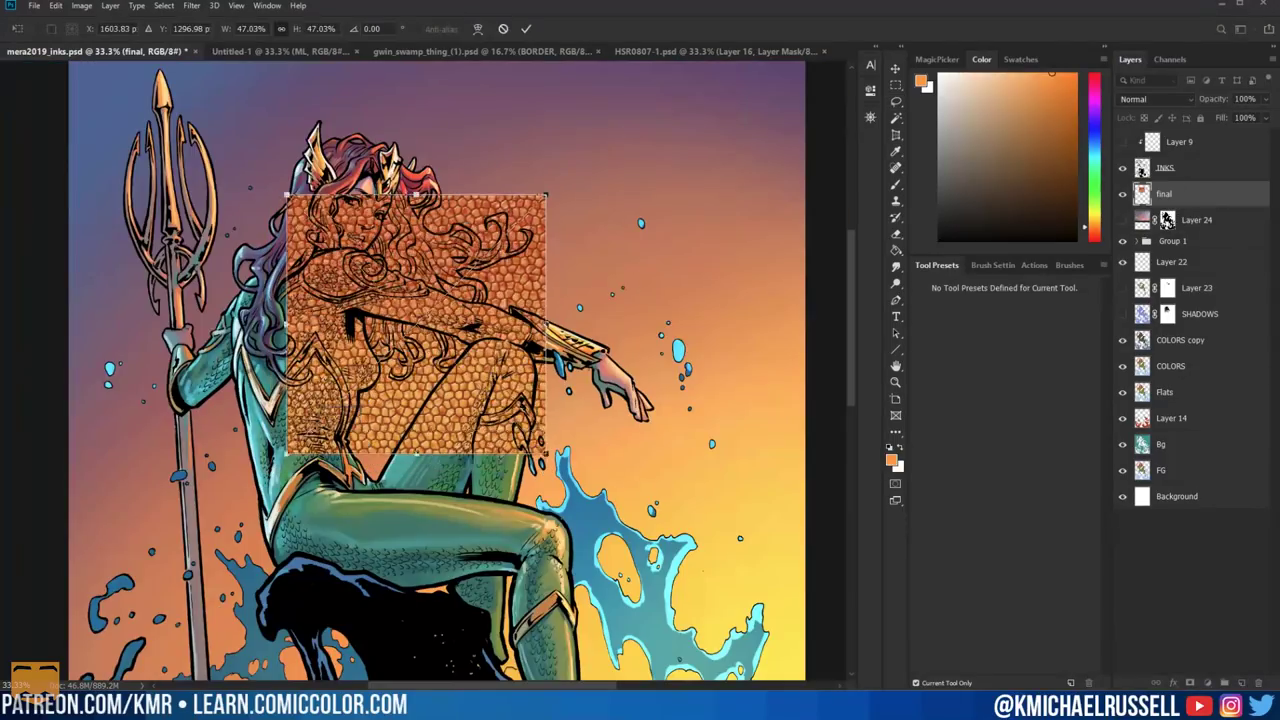
# Shrink the orange scale texture, tile copies of it across the figure's body, and merge all the tiles into one layer.
pyautogui.moveTo(271, 457); pyautogui.dragTo(430, 318)
pyautogui.moveTo(506, 278); pyautogui.dragTo(409, 342)
pyautogui.press('Return')
pyautogui.press('v')
pyautogui.moveTo(409, 342); pyautogui.dragTo(234, 405)
pyautogui.moveTo(234, 405); pyautogui.dragTo(330, 570)
pyautogui.moveTo(330, 570); pyautogui.dragTo(500, 470)
pyautogui.moveTo(534, 322)
pyautogui.mouseDown()
pyautogui.moveTo(575, 376)
pyautogui.moveTo(539, 338)
pyautogui.moveTo(544, 325)
pyautogui.mouseUp()
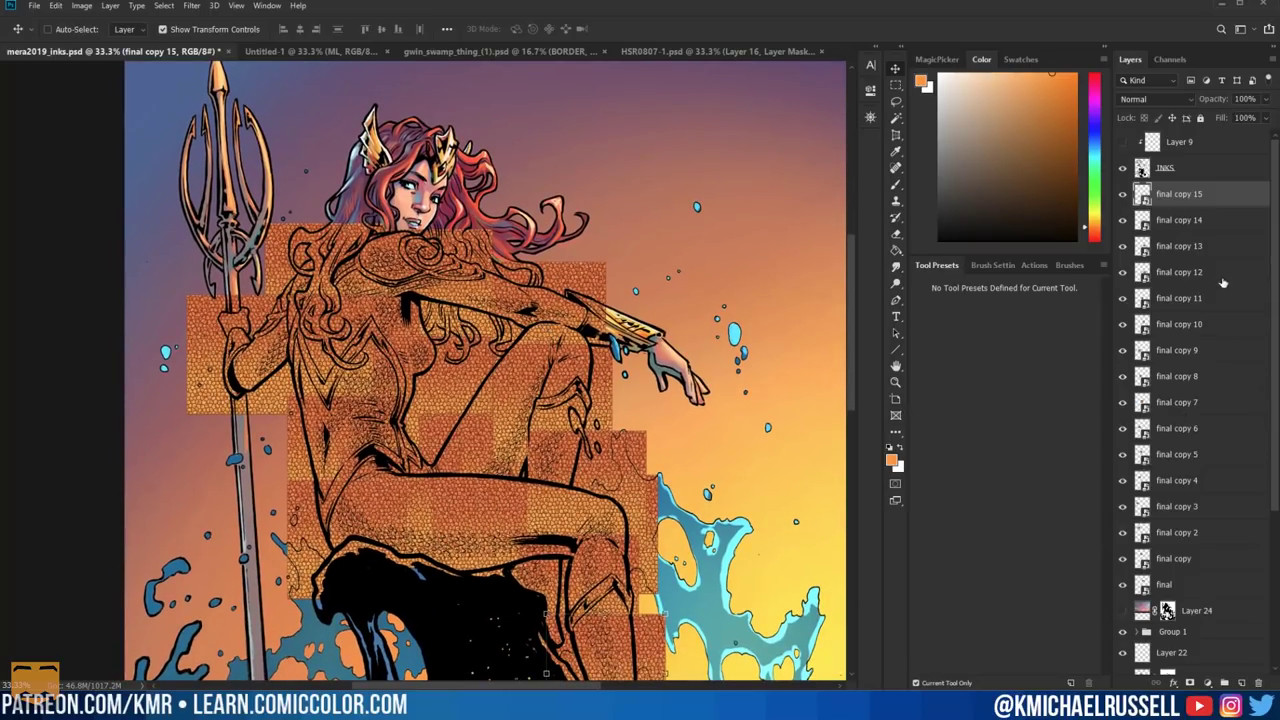
pyautogui.keyDown('shift'); pyautogui.click(1175, 584); pyautogui.keyUp('shift')
pyautogui.rightClick(1220, 297)
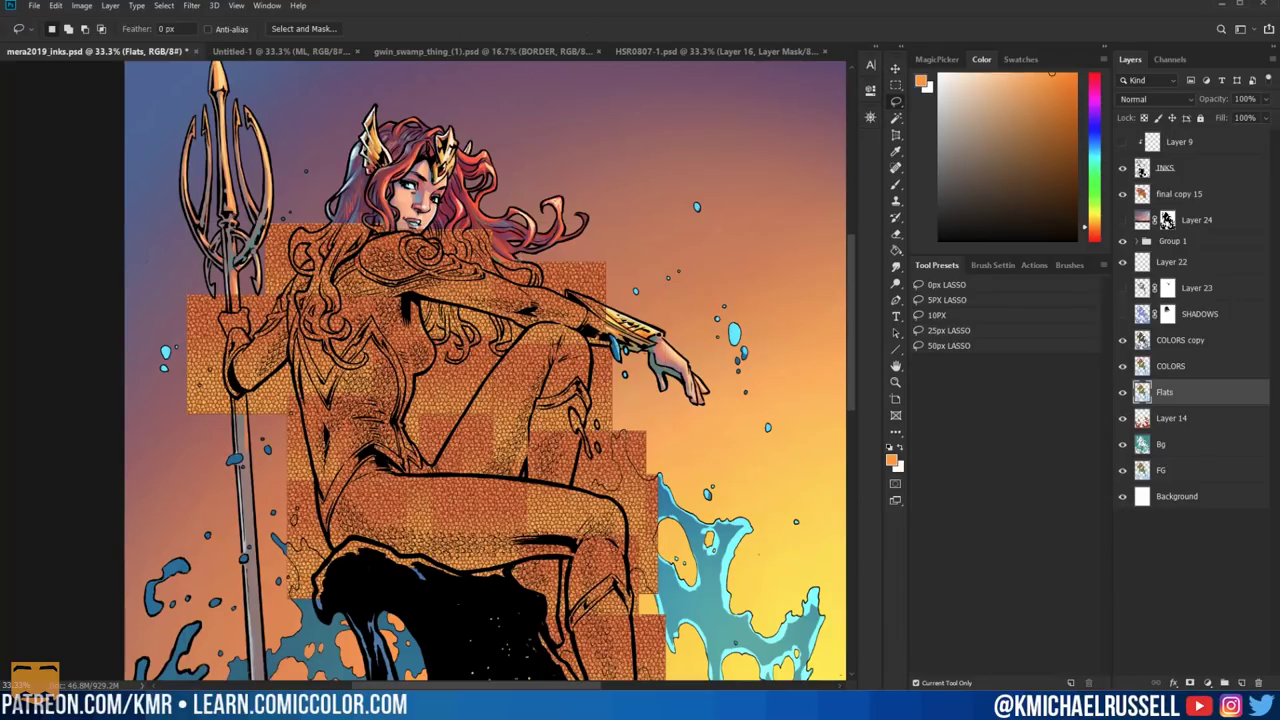
# Select the suit's flat colour on the Flats layer with the Magic Wand and mask the merged texture layer with that selection.
pyautogui.press('w')
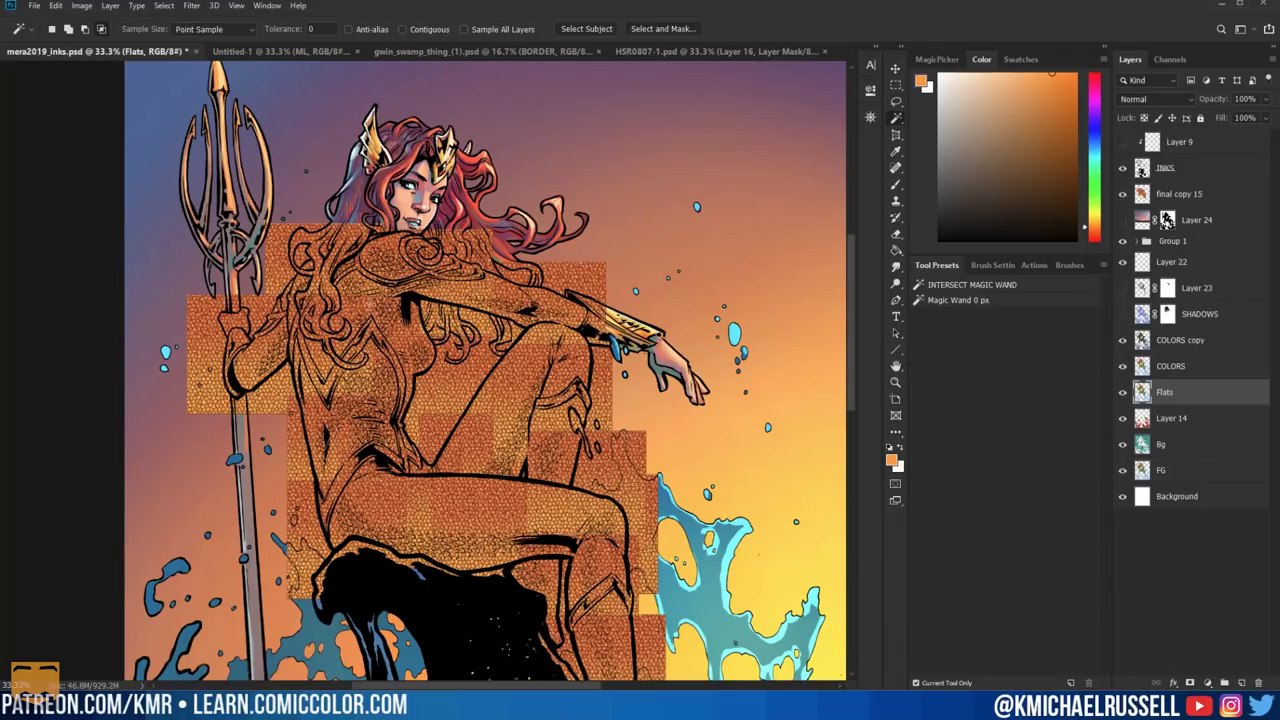
pyautogui.click(369, 303)
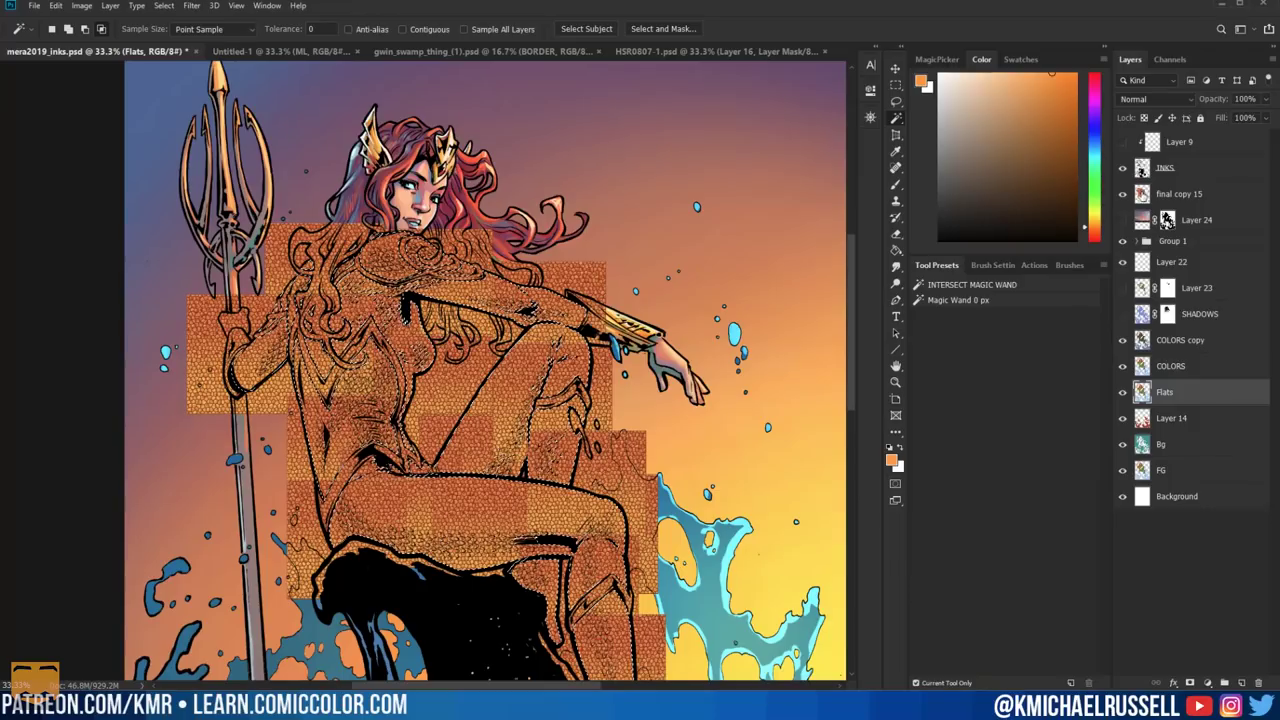
pyautogui.click(1180, 194)
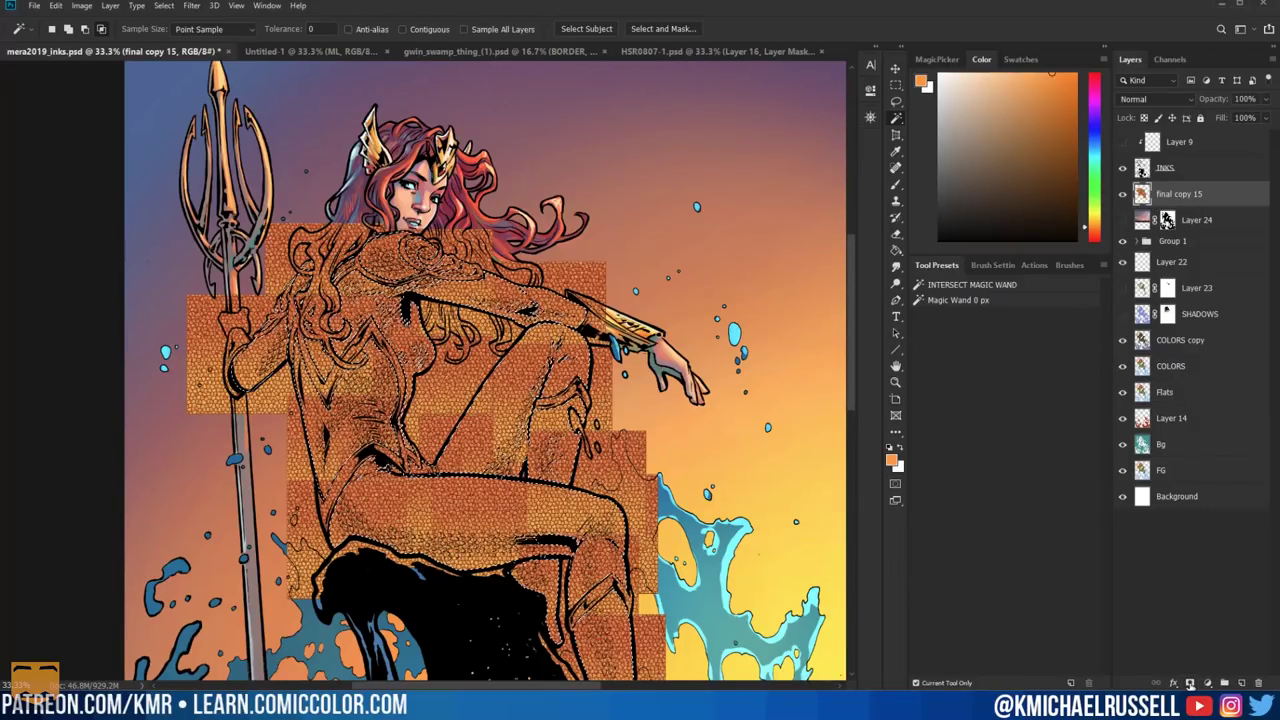
pyautogui.click(1190, 682)
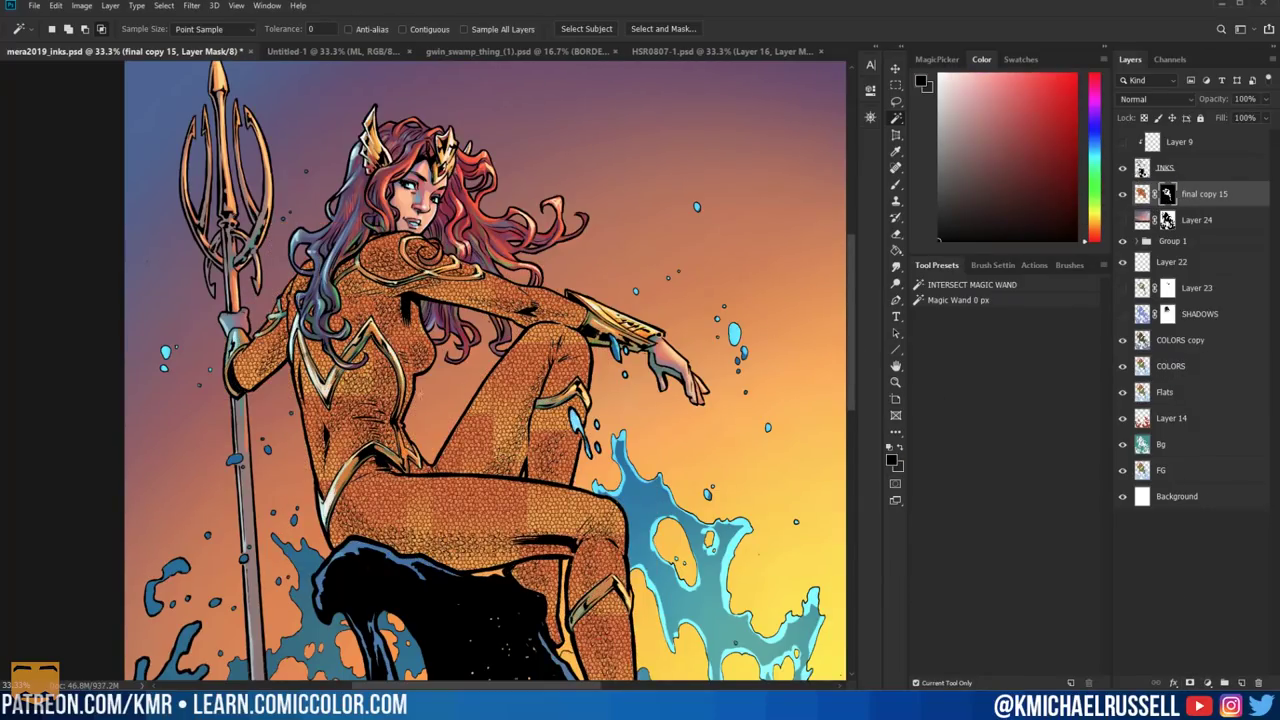
# Set the scale texture layer's blend mode to Overlay and its Opacity to 29%.
pyautogui.hotkey('ctrl', '+')
pyautogui.moveTo(588, 378); pyautogui.dragTo(630, 415)
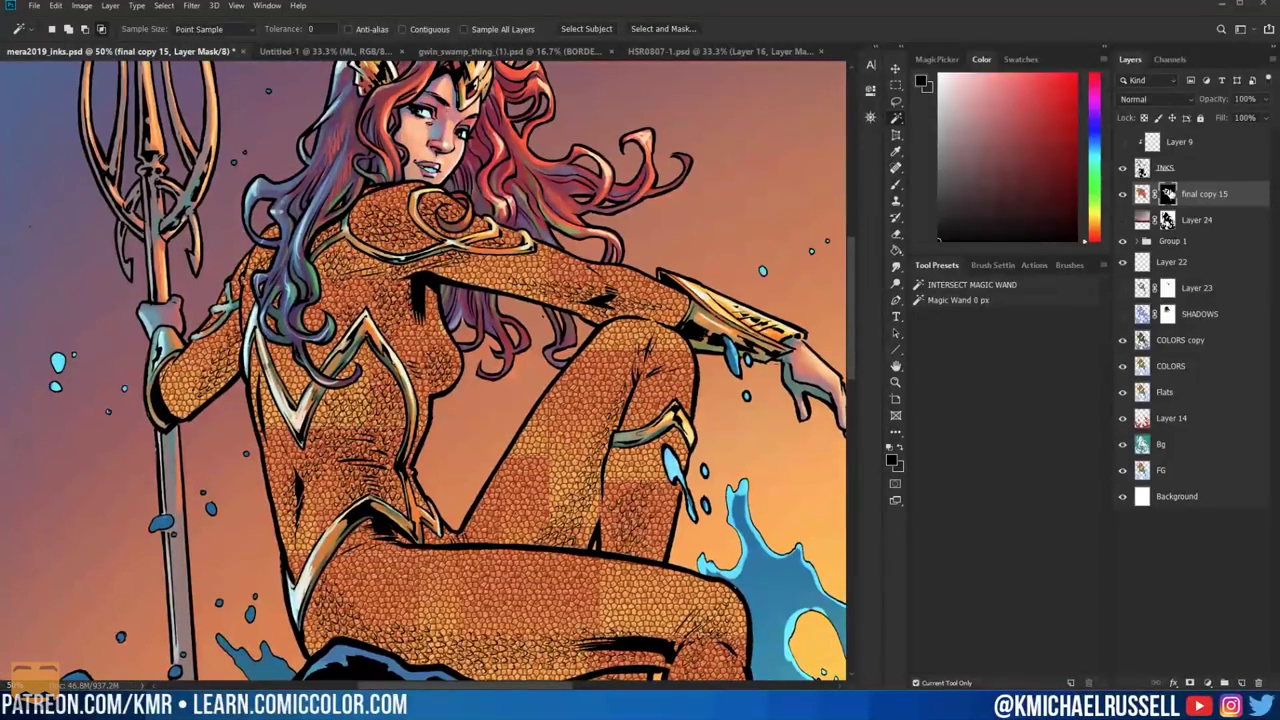
pyautogui.click(1142, 196)
pyautogui.click(1155, 99)
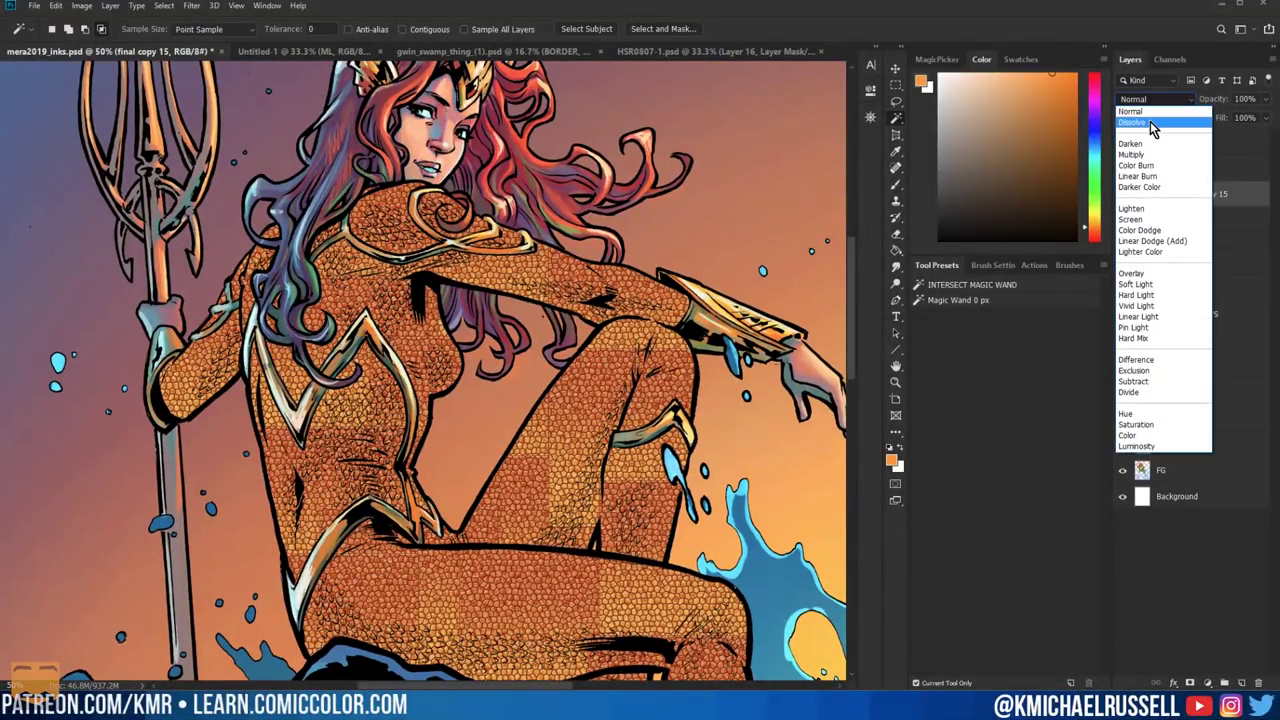
pyautogui.click(1140, 273)
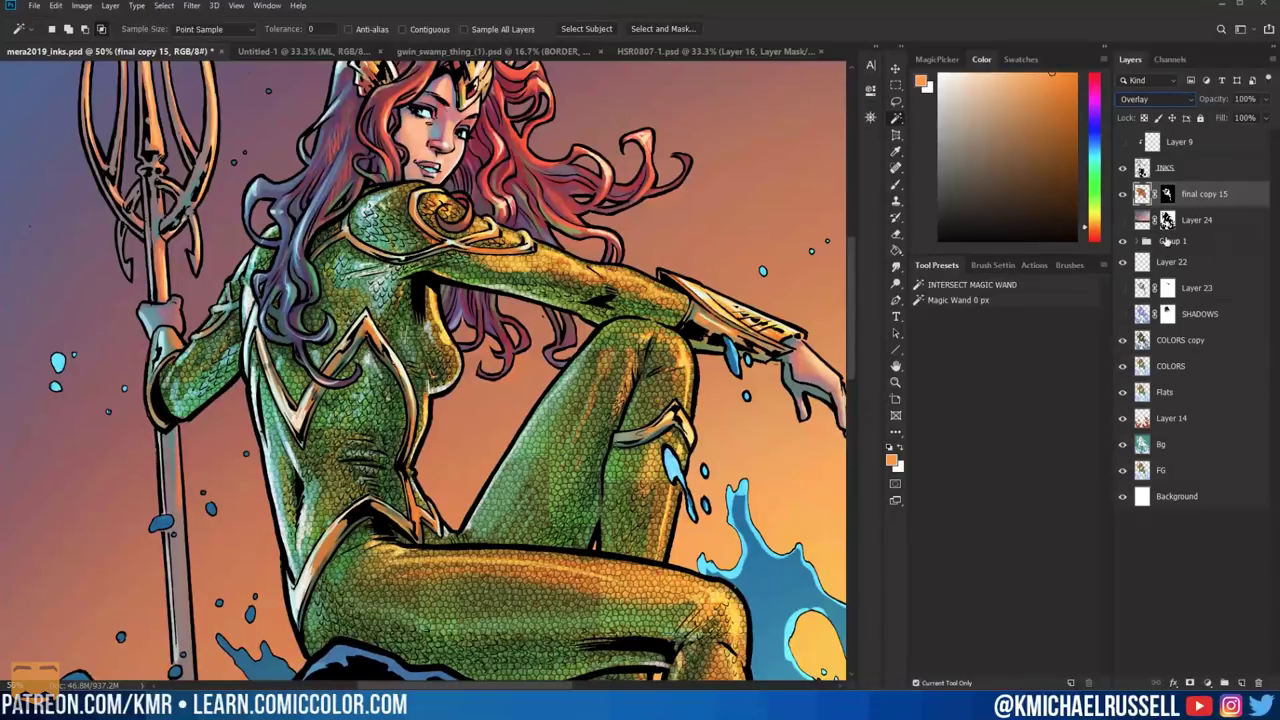
pyautogui.moveTo(1265, 99); pyautogui.dragTo(1197, 125)
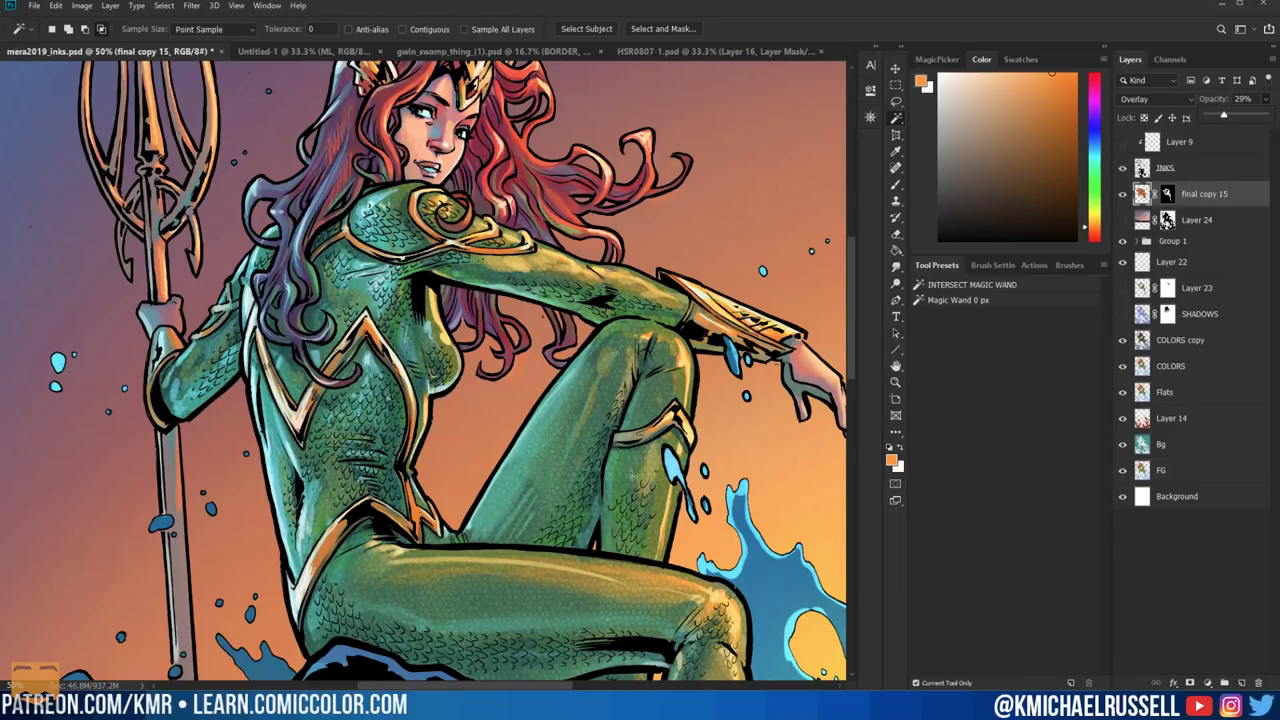
# Examine the blended scale texture close up on the thigh and across the whole suit.
pyautogui.hotkey('ctrl', 'space')
pyautogui.keyDown('ctrl'); pyautogui.click(586, 465); pyautogui.keyUp('ctrl')
pyautogui.moveTo(571, 522); pyautogui.dragTo(609, 291)
pyautogui.hotkey('ctrl', 'space')
pyautogui.keyDown('ctrl'); pyautogui.click(625, 423); pyautogui.keyUp('ctrl')
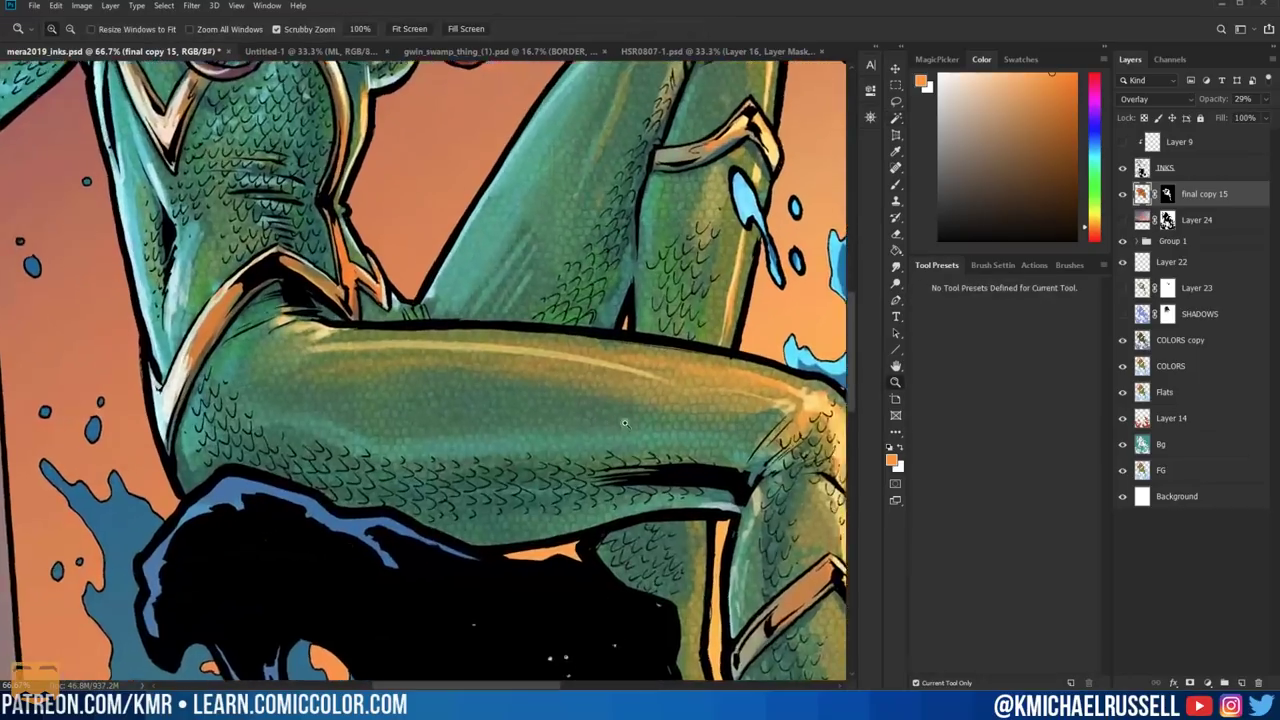
pyautogui.click(624, 423)
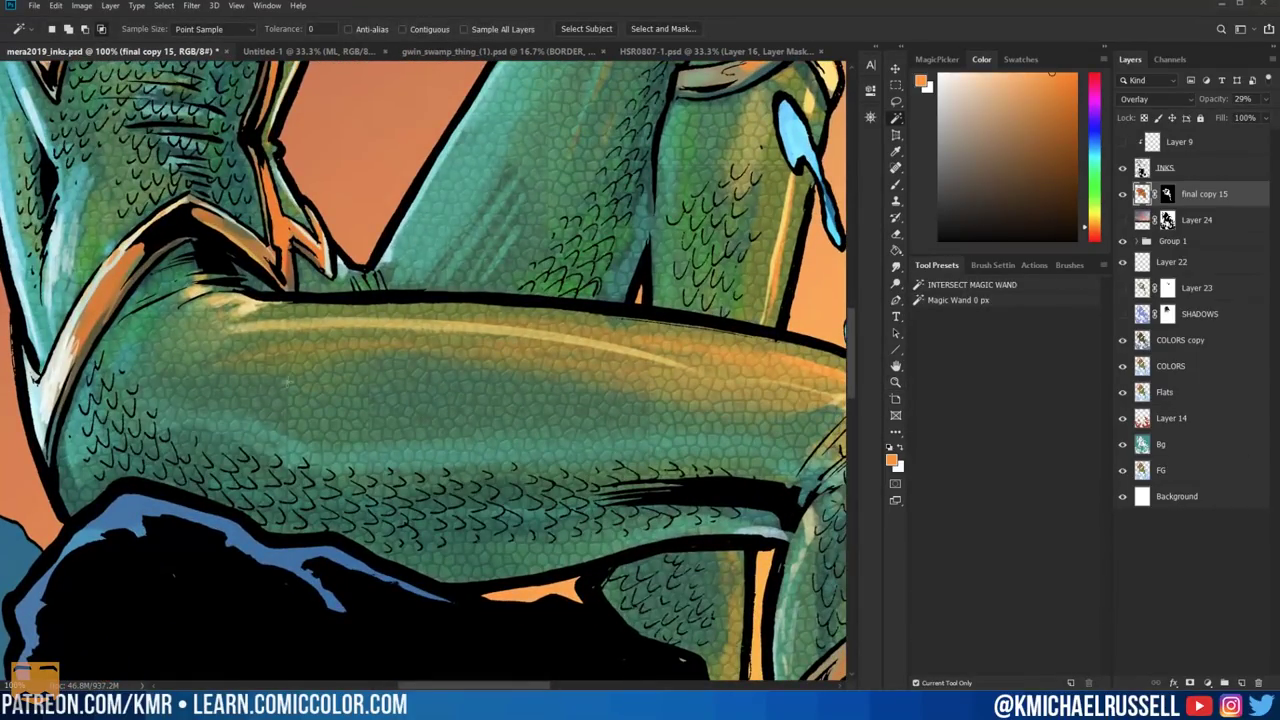
pyautogui.press('z')
pyautogui.scroll(-3, 536, 382)
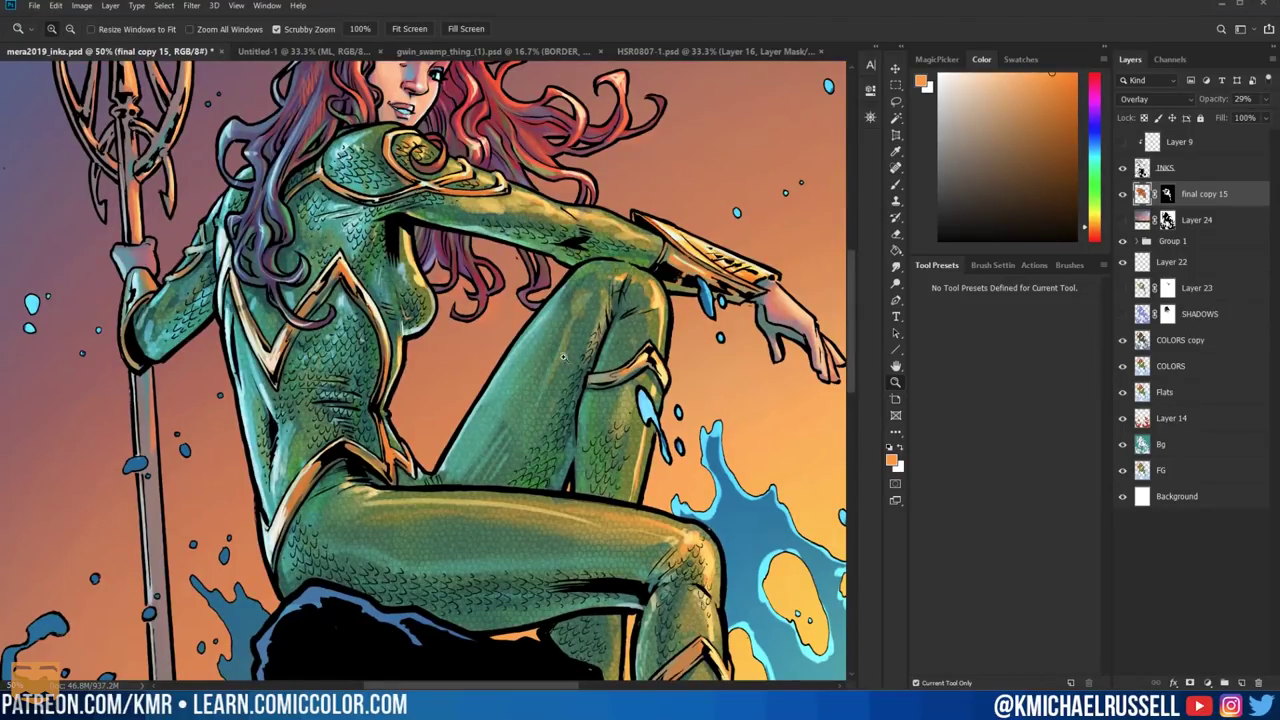
# Delete the masked scale texture layer from above Layer 24.
pyautogui.moveTo(604, 375); pyautogui.dragTo(549, 408)
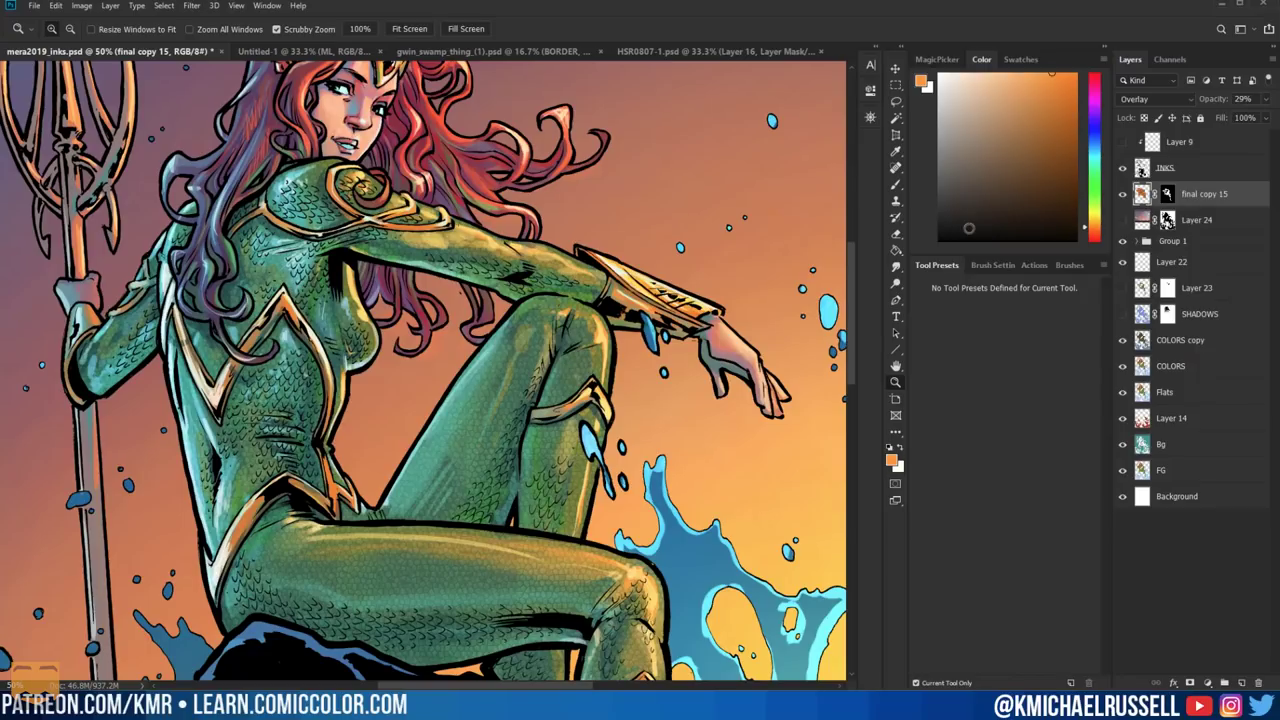
pyautogui.keyDown('alt'); pyautogui.click(490, 408); pyautogui.keyUp('alt')
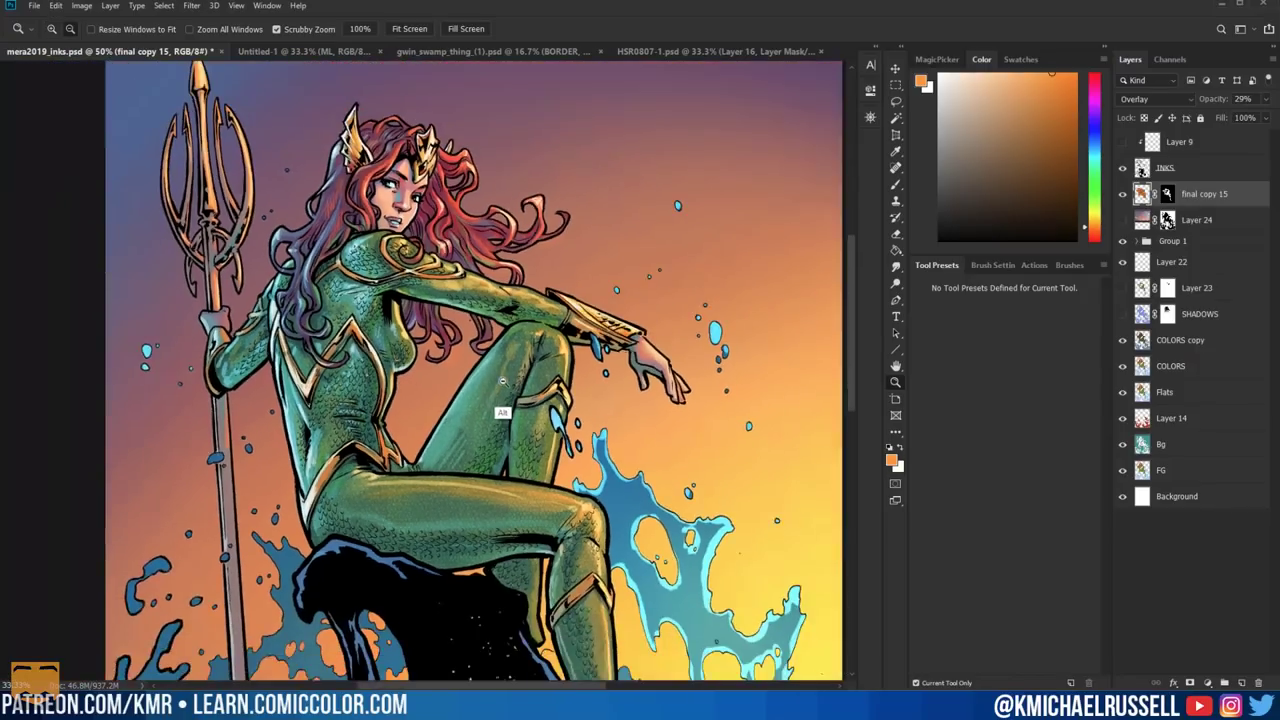
pyautogui.moveTo(506, 437); pyautogui.dragTo(555, 370)
pyautogui.rightClick(1193, 195)
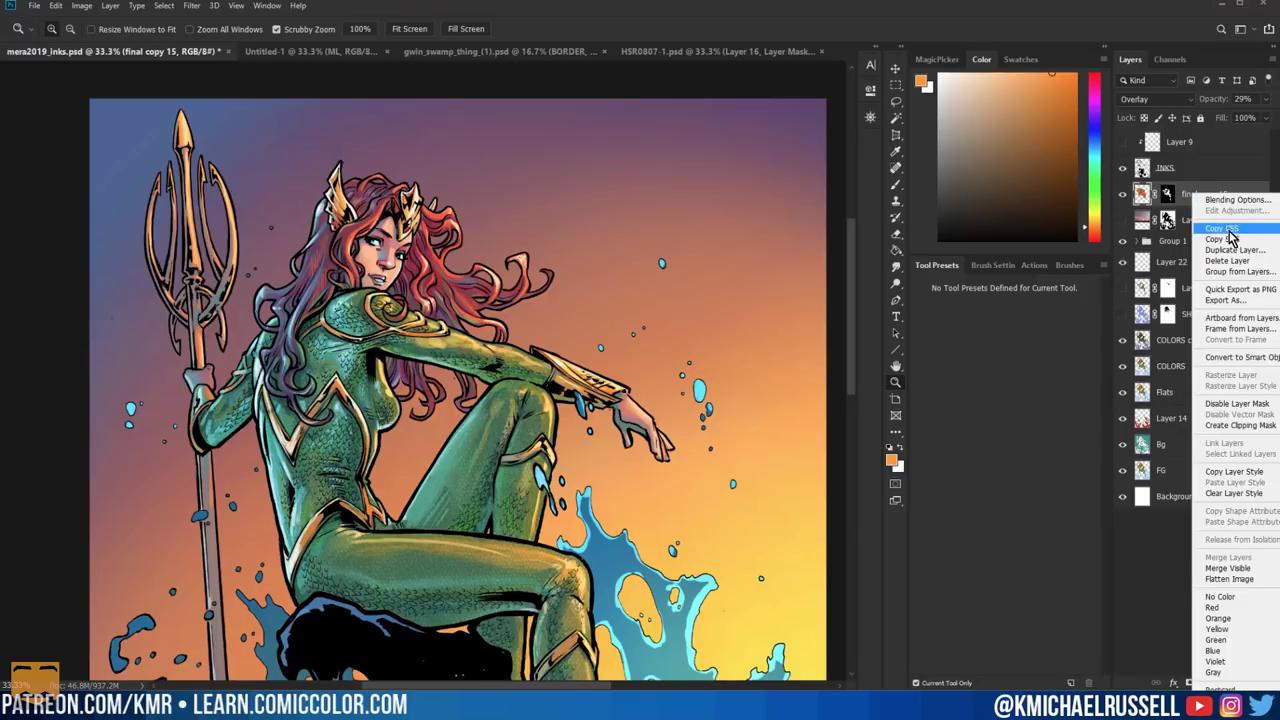
pyautogui.click(1233, 262)
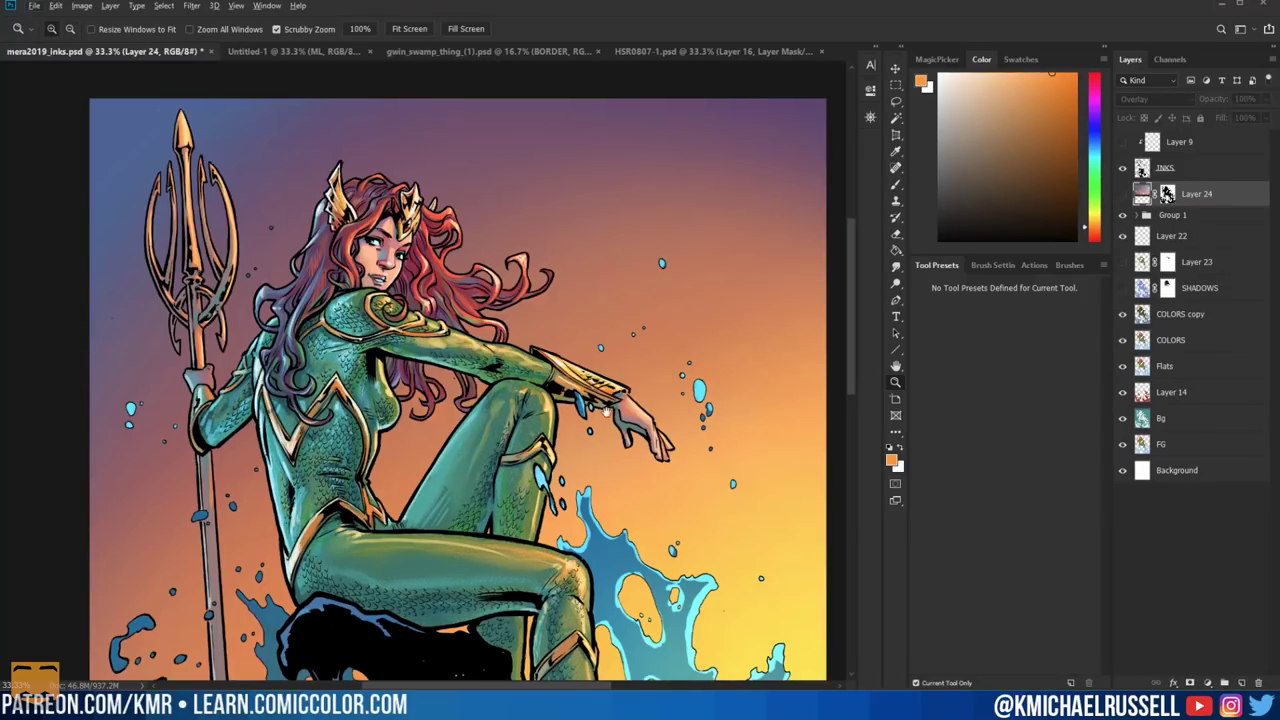
pyautogui.moveTo(606, 412); pyautogui.dragTo(583, 389)
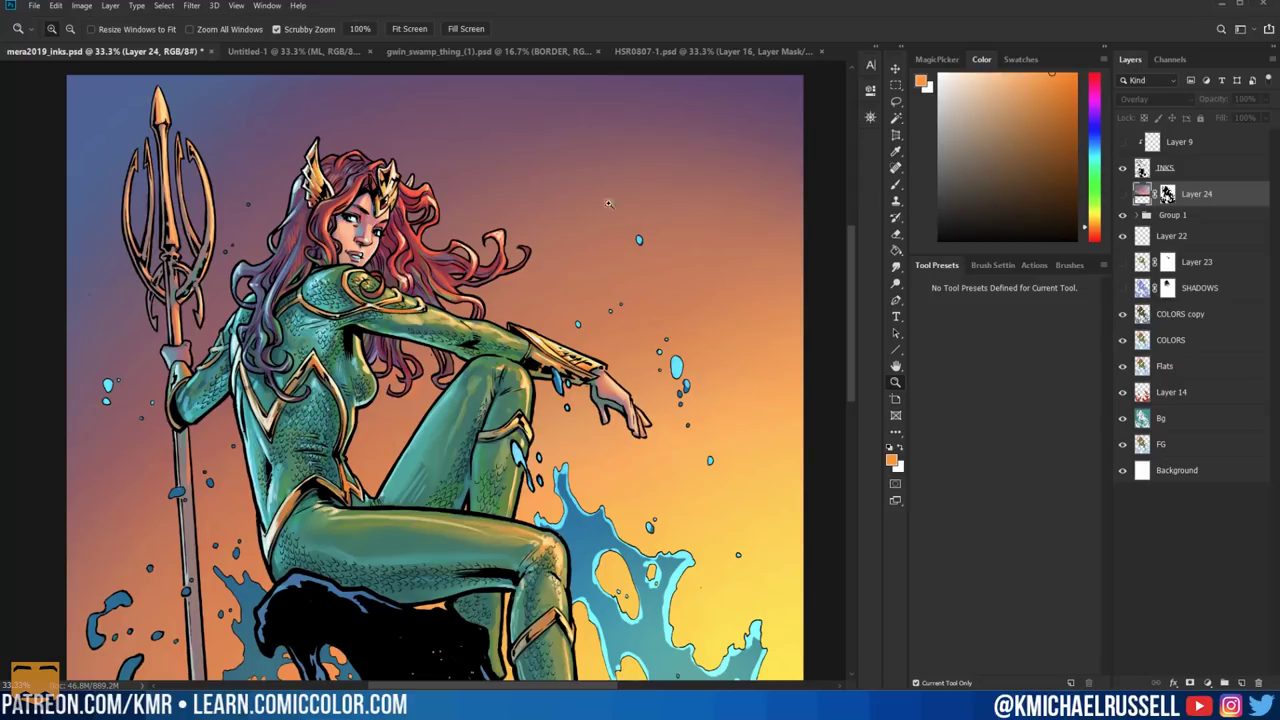
# Add a Curves adjustment layer directly above the INKS layer.
pyautogui.click(1210, 170)
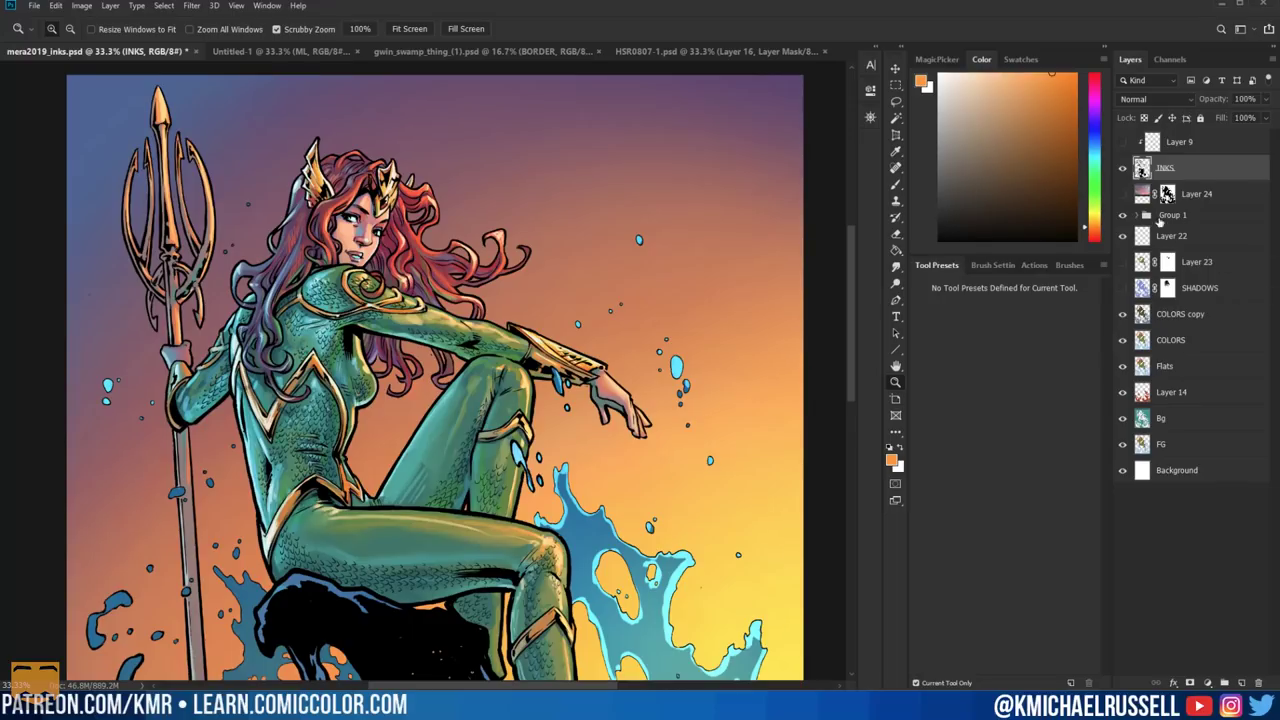
pyautogui.press('l')
pyautogui.click(1207, 683)
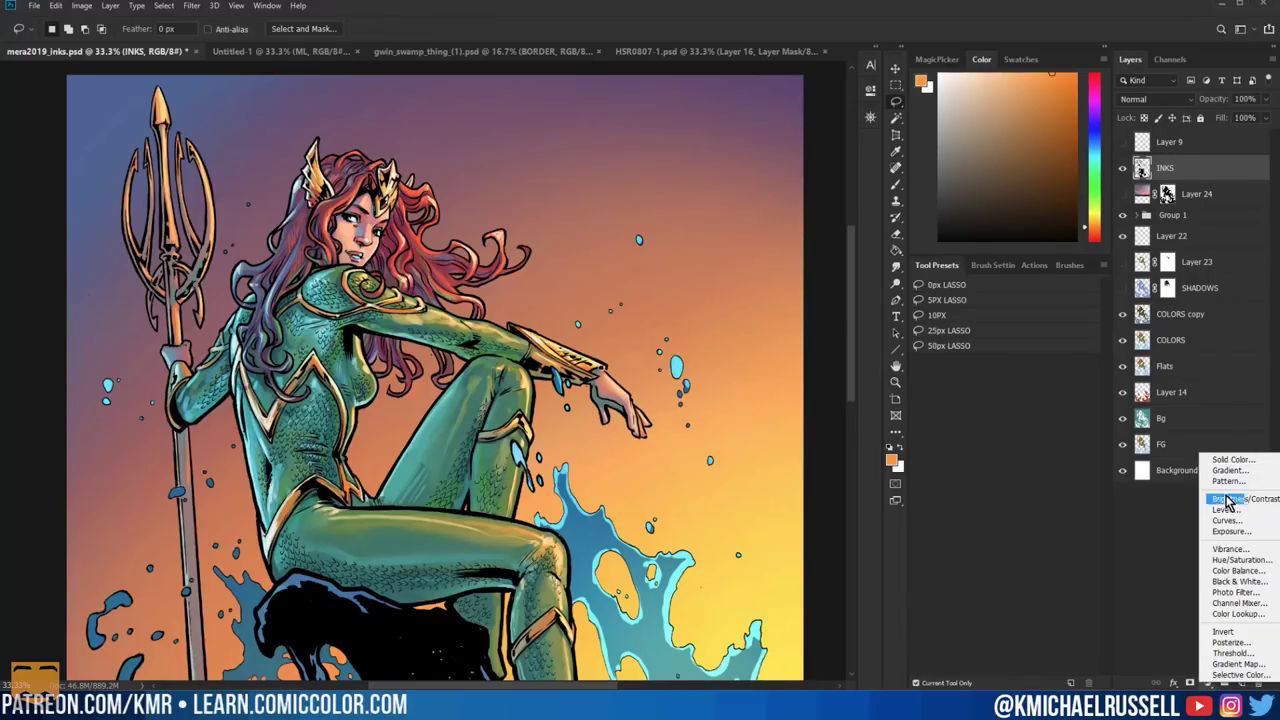
pyautogui.click(1226, 521)
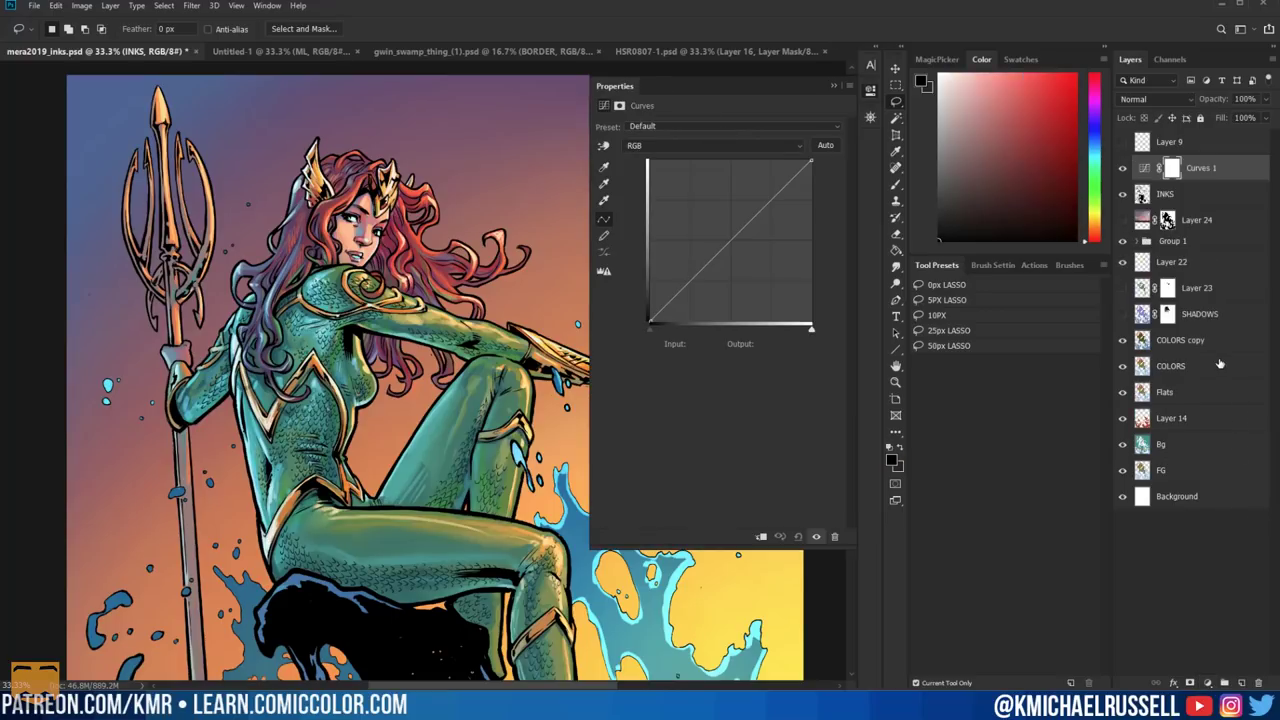
# Apply the Strong Contrast (RGB) preset to the Curves adjustment and compare the artwork with and without it.
pyautogui.click(704, 150)
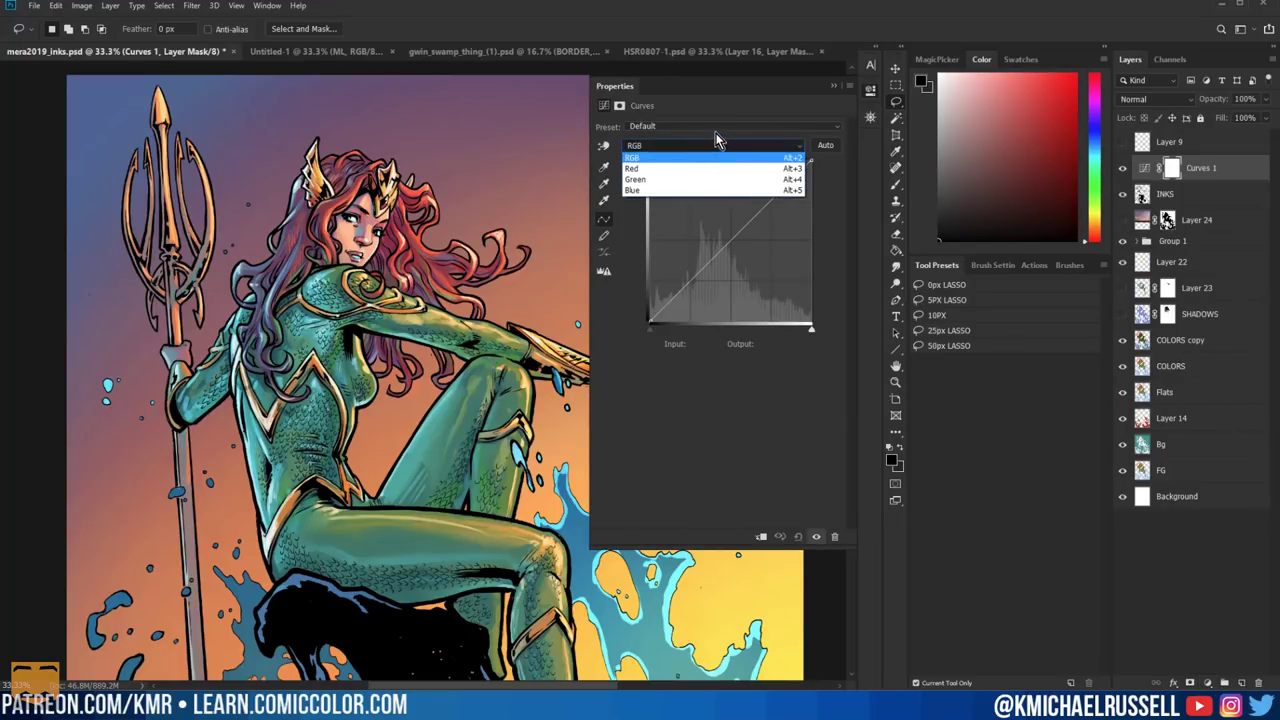
pyautogui.click(713, 137)
pyautogui.click(757, 127)
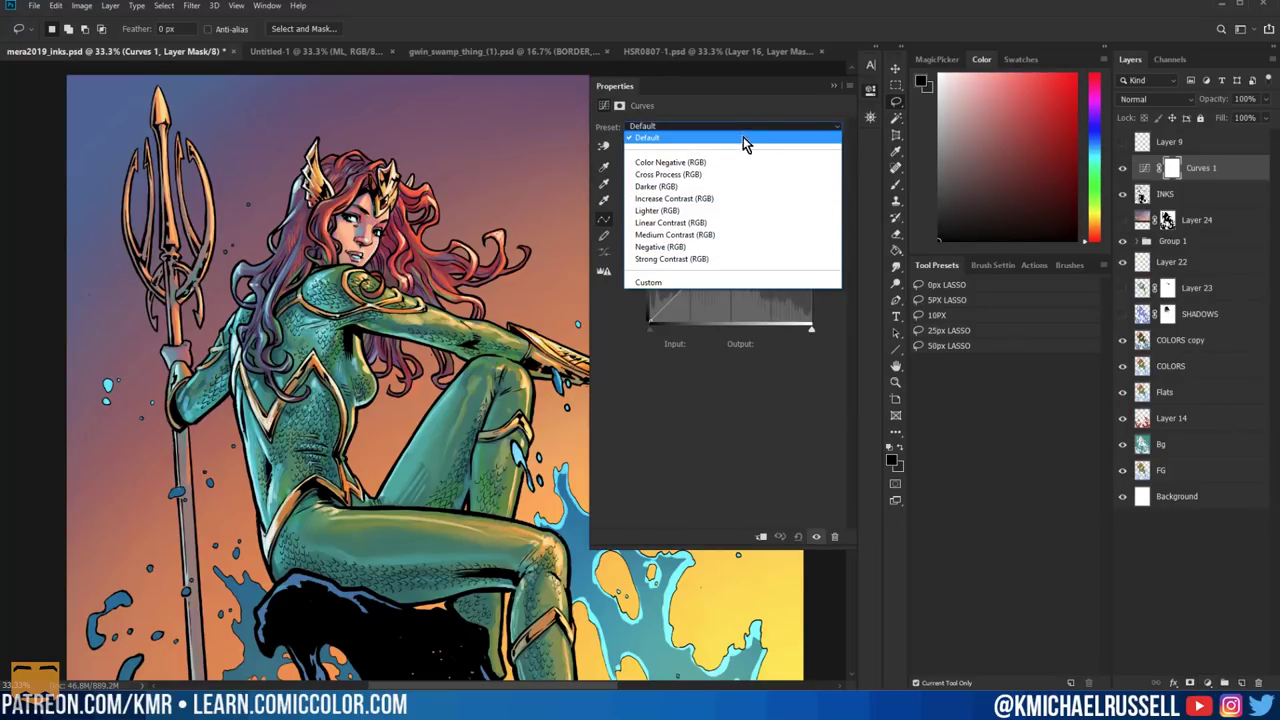
pyautogui.click(716, 236)
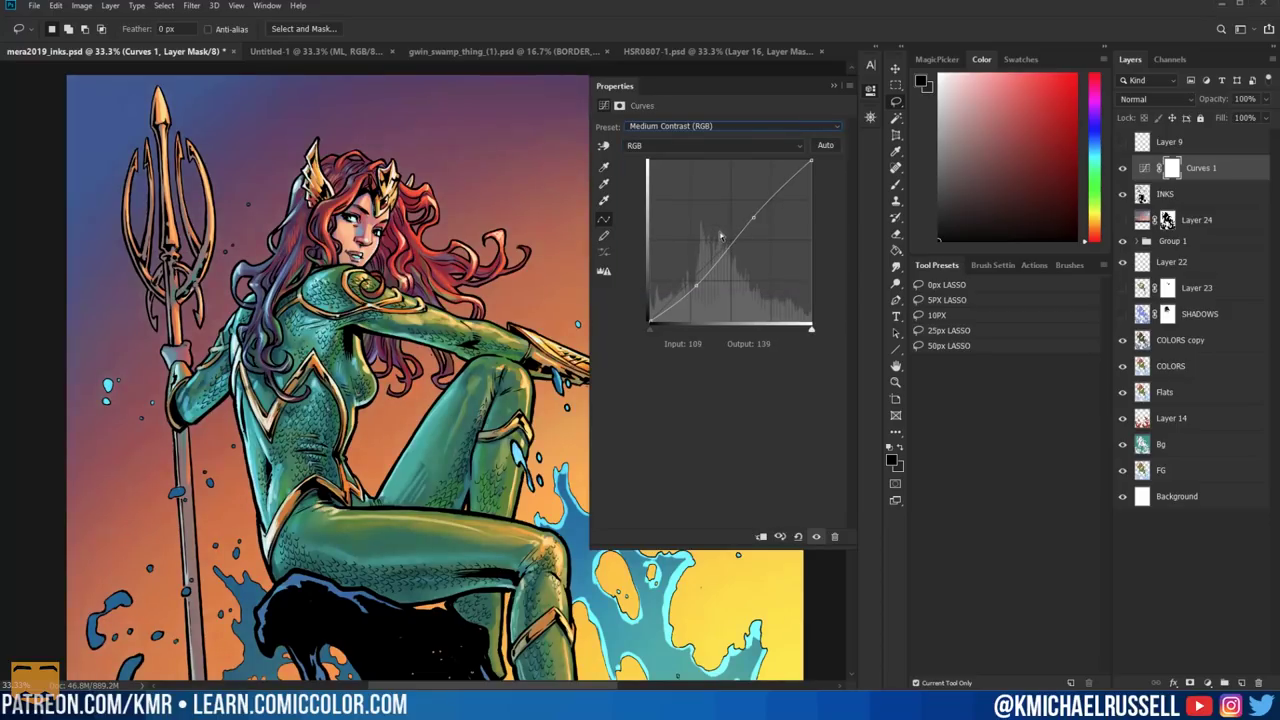
pyautogui.click(737, 128)
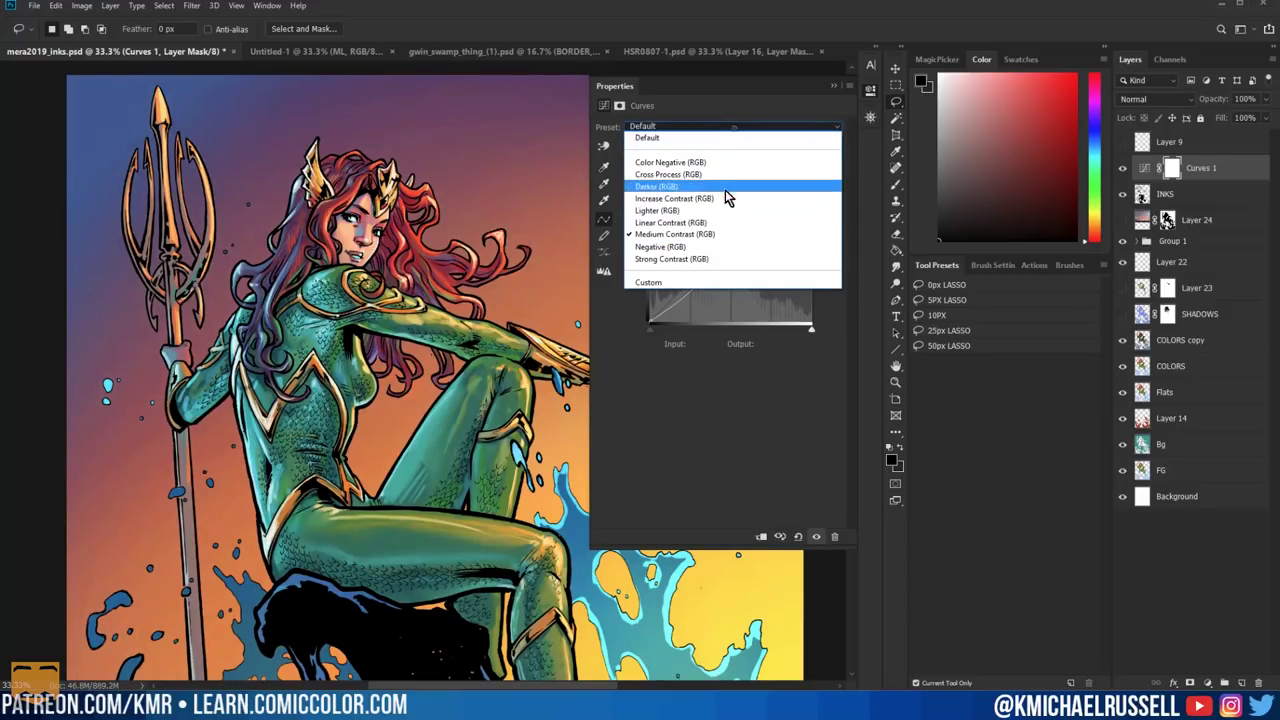
pyautogui.click(713, 259)
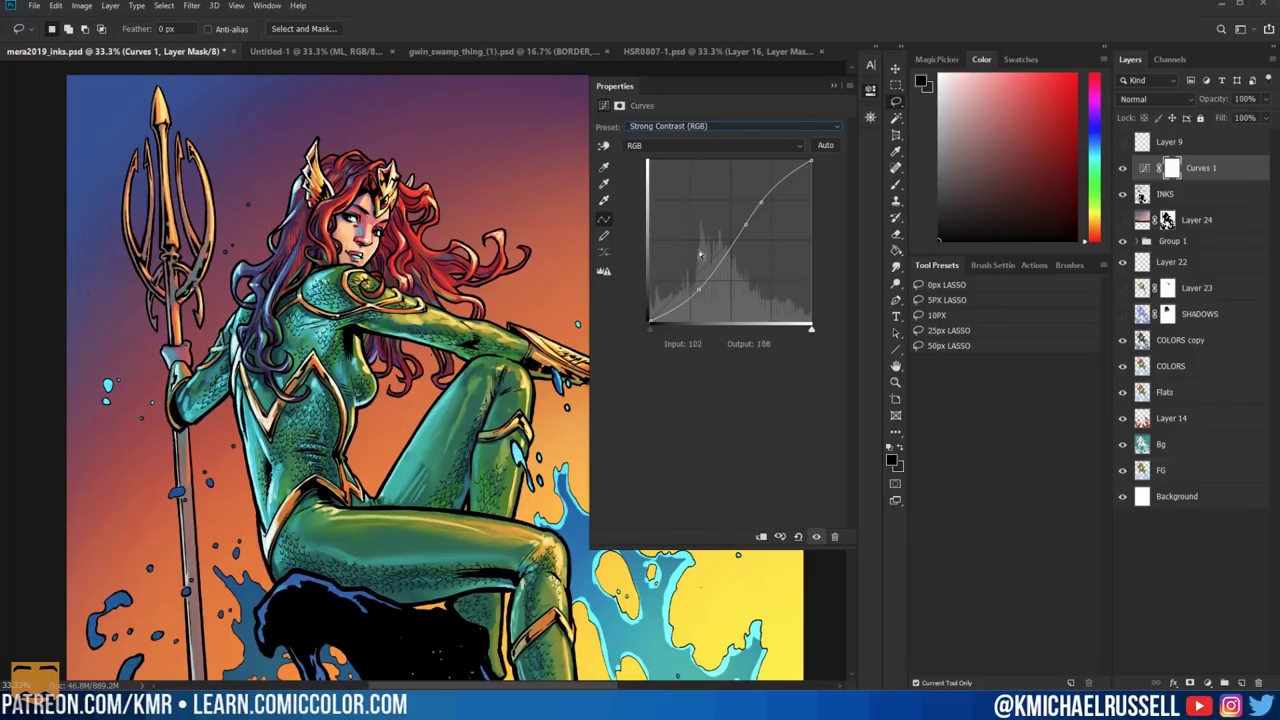
pyautogui.click(706, 128)
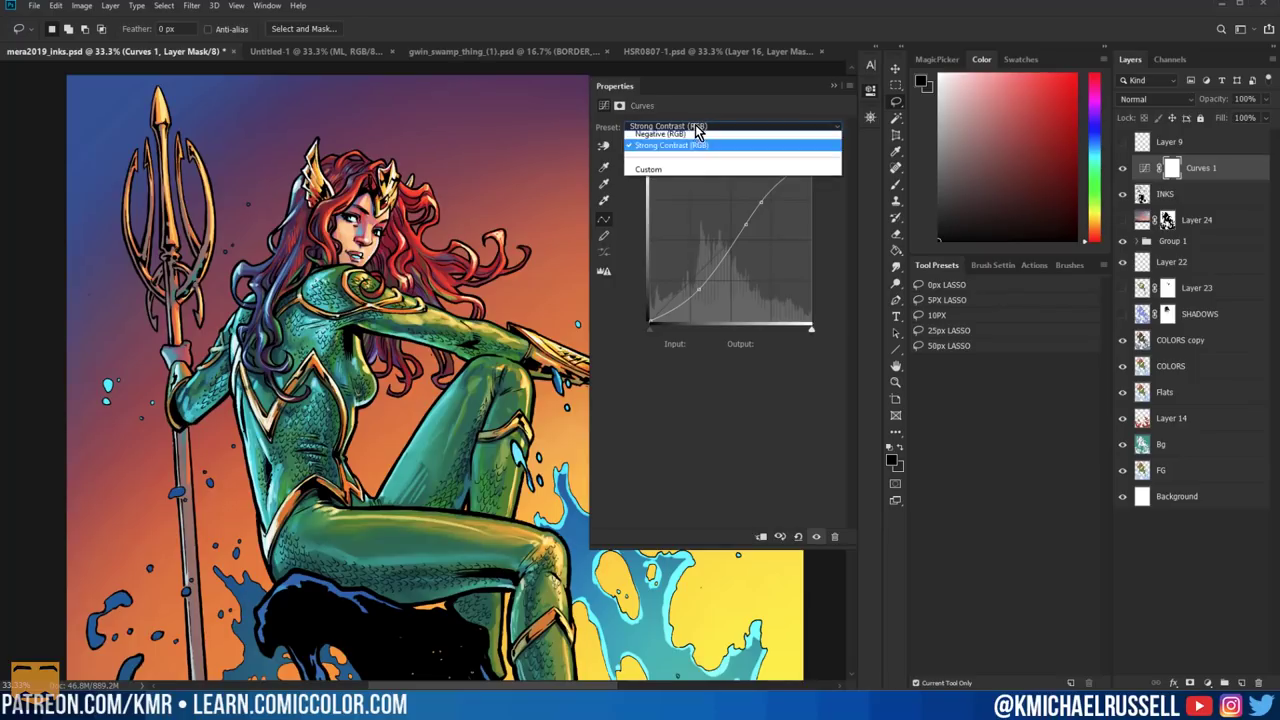
pyautogui.click(680, 262)
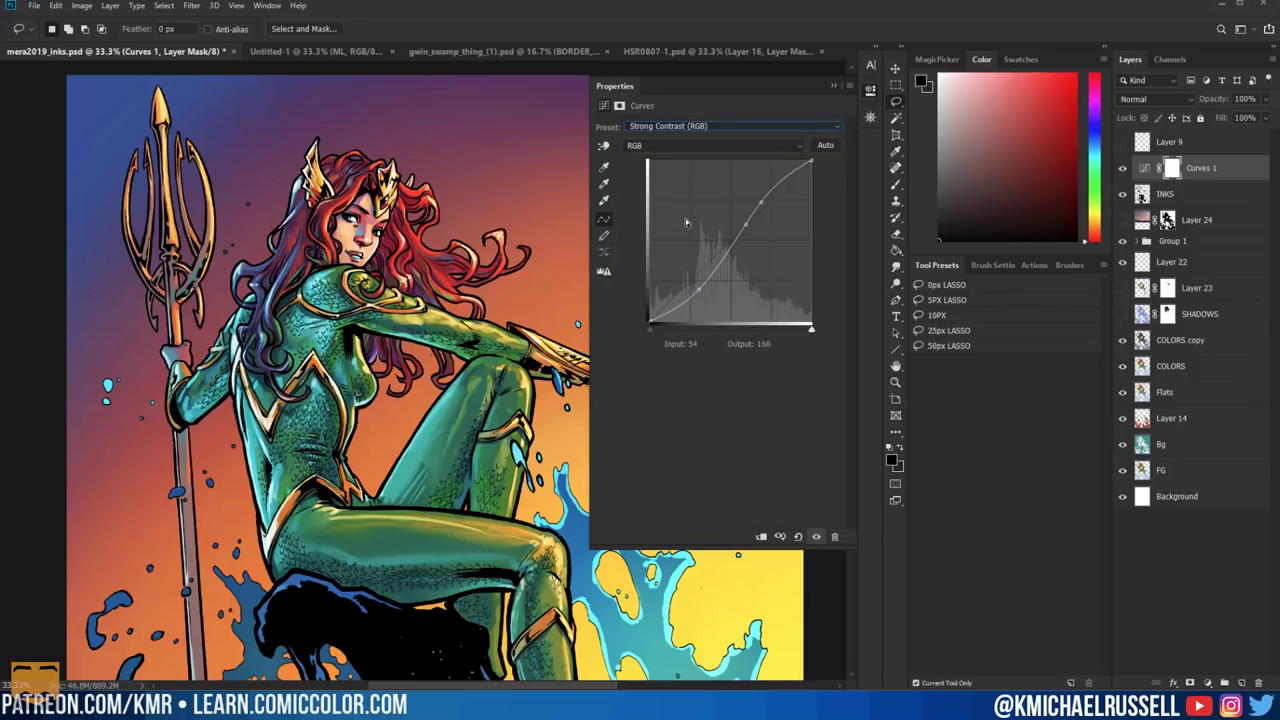
pyautogui.click(1122, 169)
pyautogui.click(1122, 169)
pyautogui.click(1122, 169)
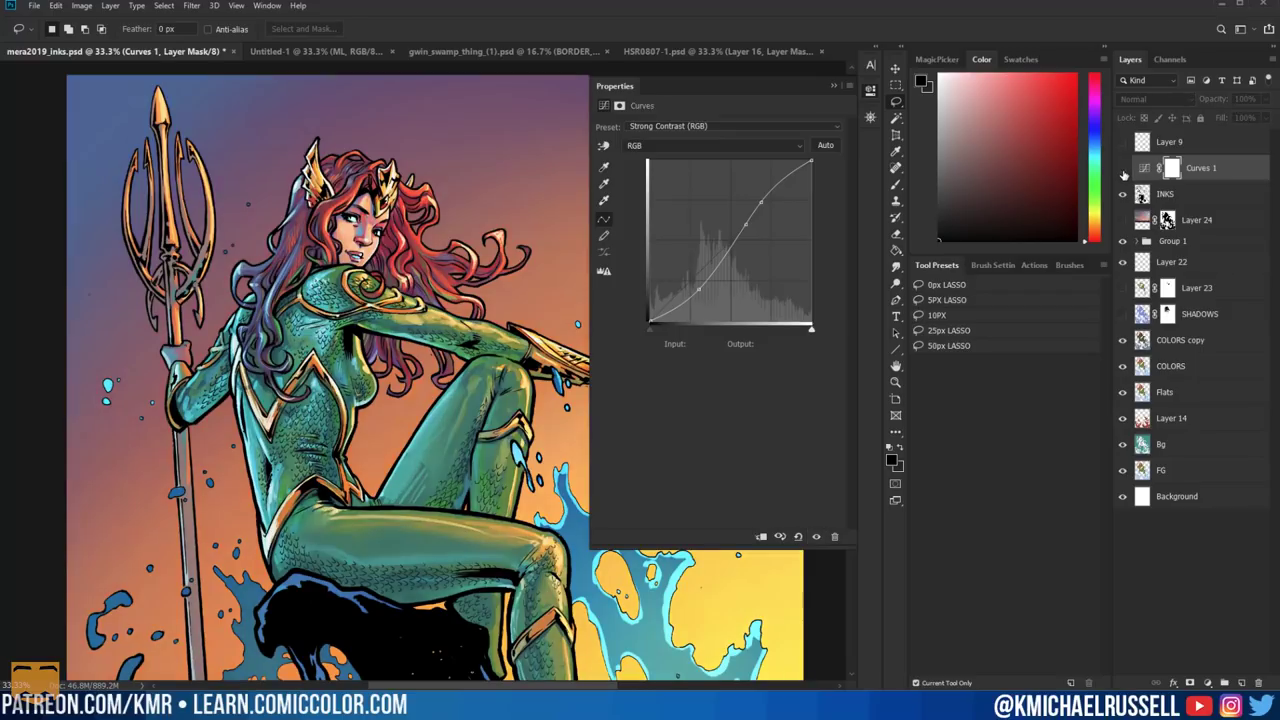
pyautogui.click(1122, 169)
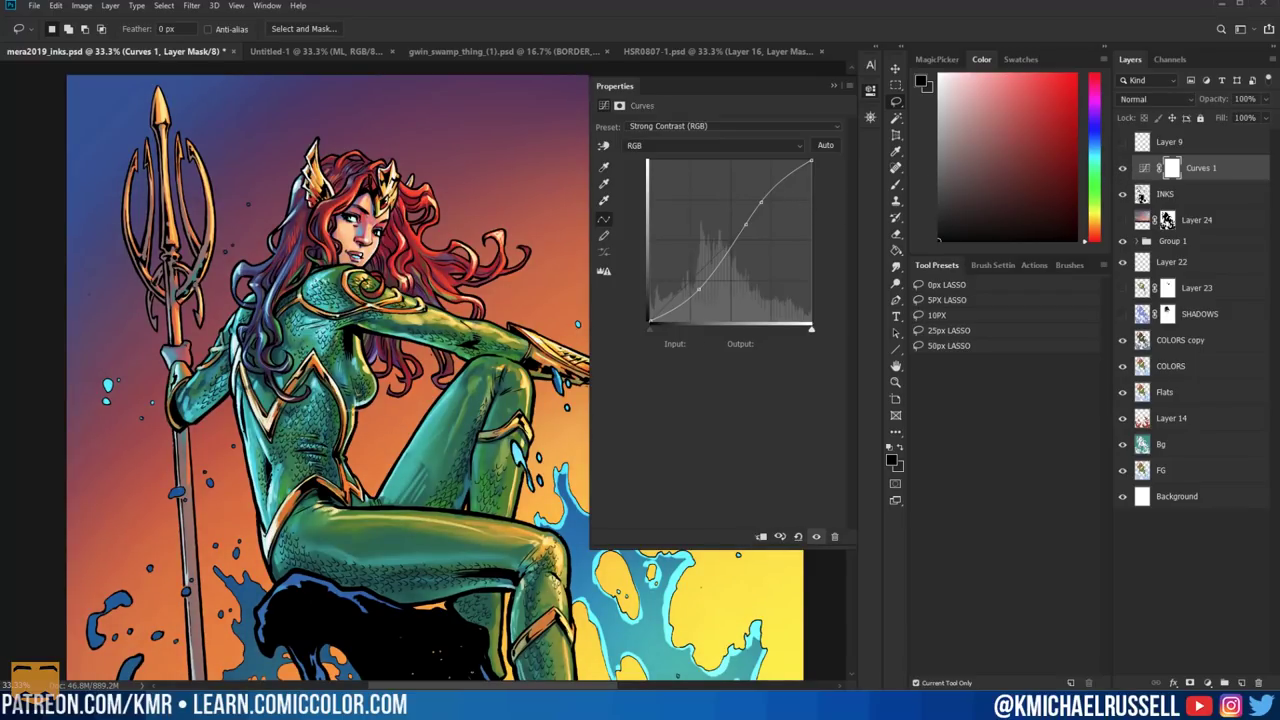
# Fill the Curves adjustment's layer mask with black and switch the foreground colour back to white.
pyautogui.press('b')
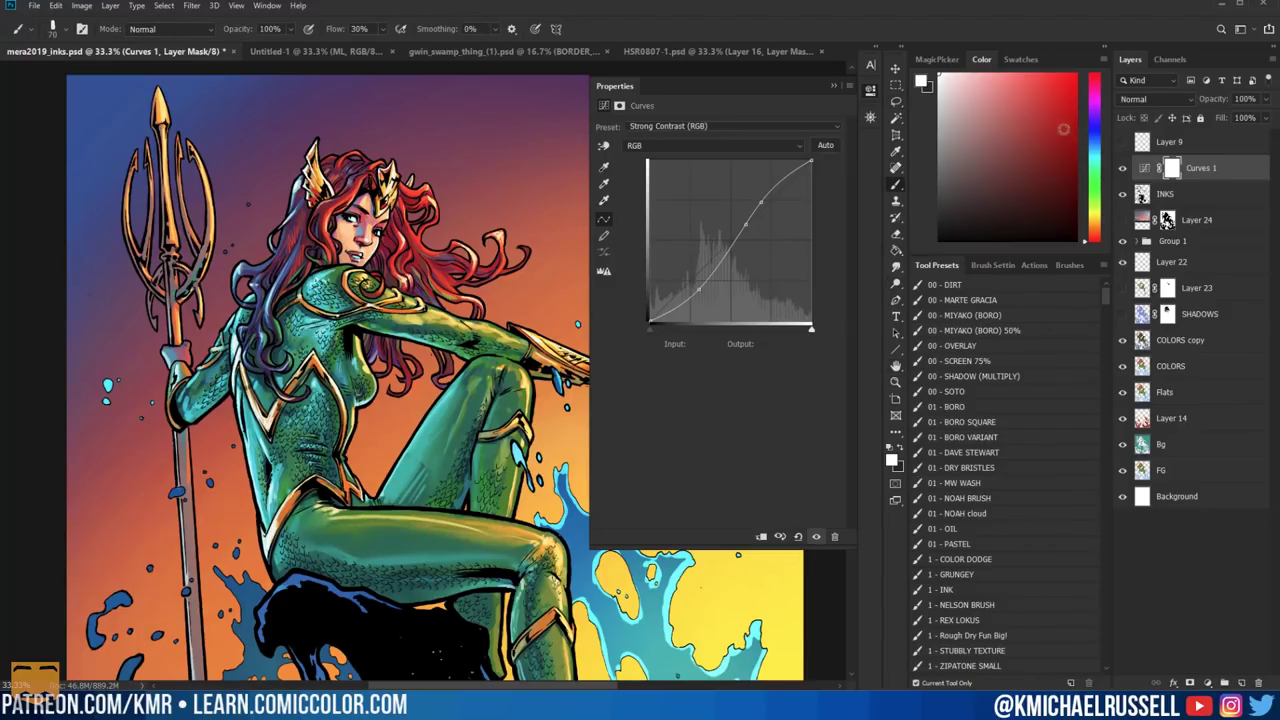
pyautogui.press('l')
pyautogui.hotkey('ctrl', '-')
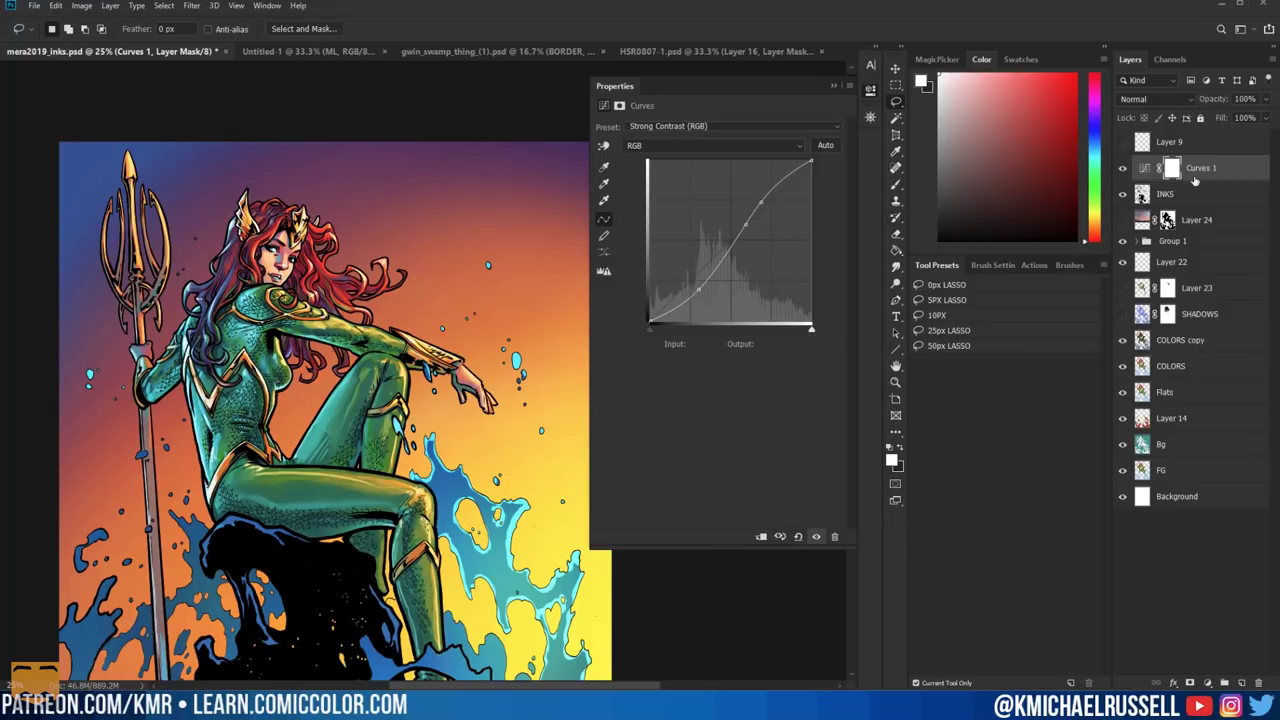
pyautogui.press('x')
pyautogui.press('g')
pyautogui.click(420, 303)
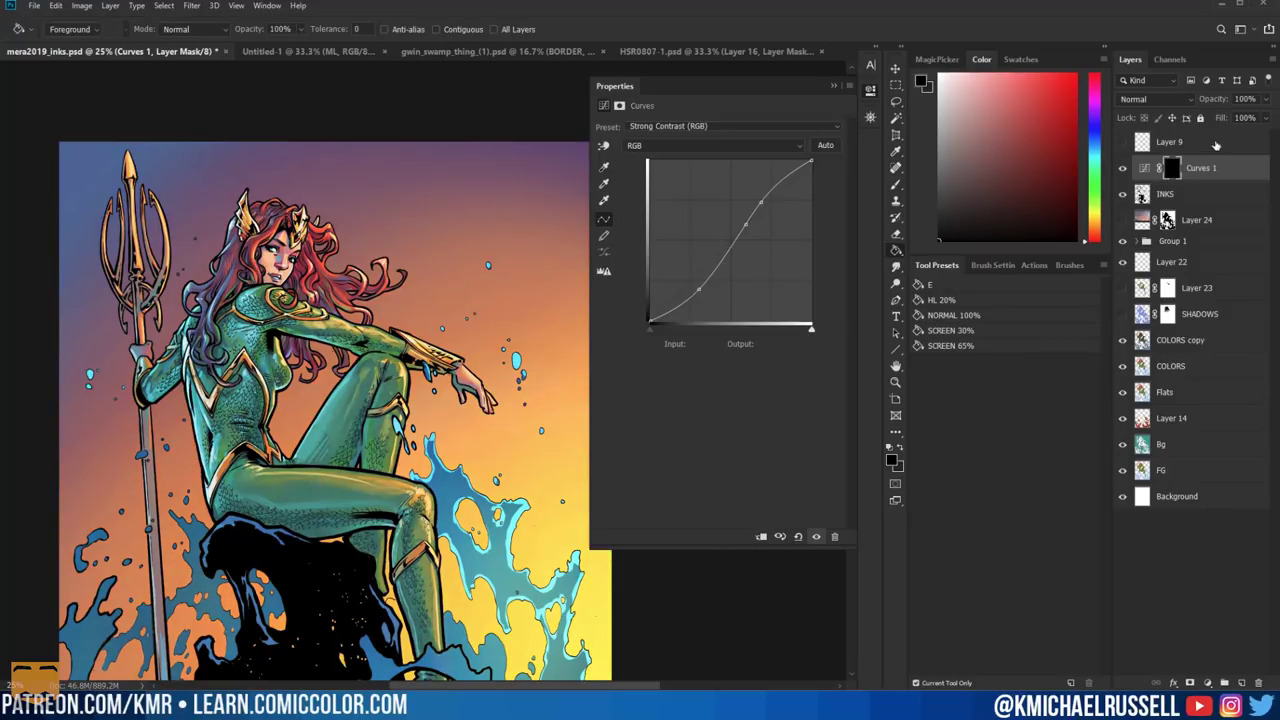
pyautogui.press('x')
# Try painting white on the Curves mask around the head and hair with a brush of about 952 px, and undo the strokes.
pyautogui.press('b')
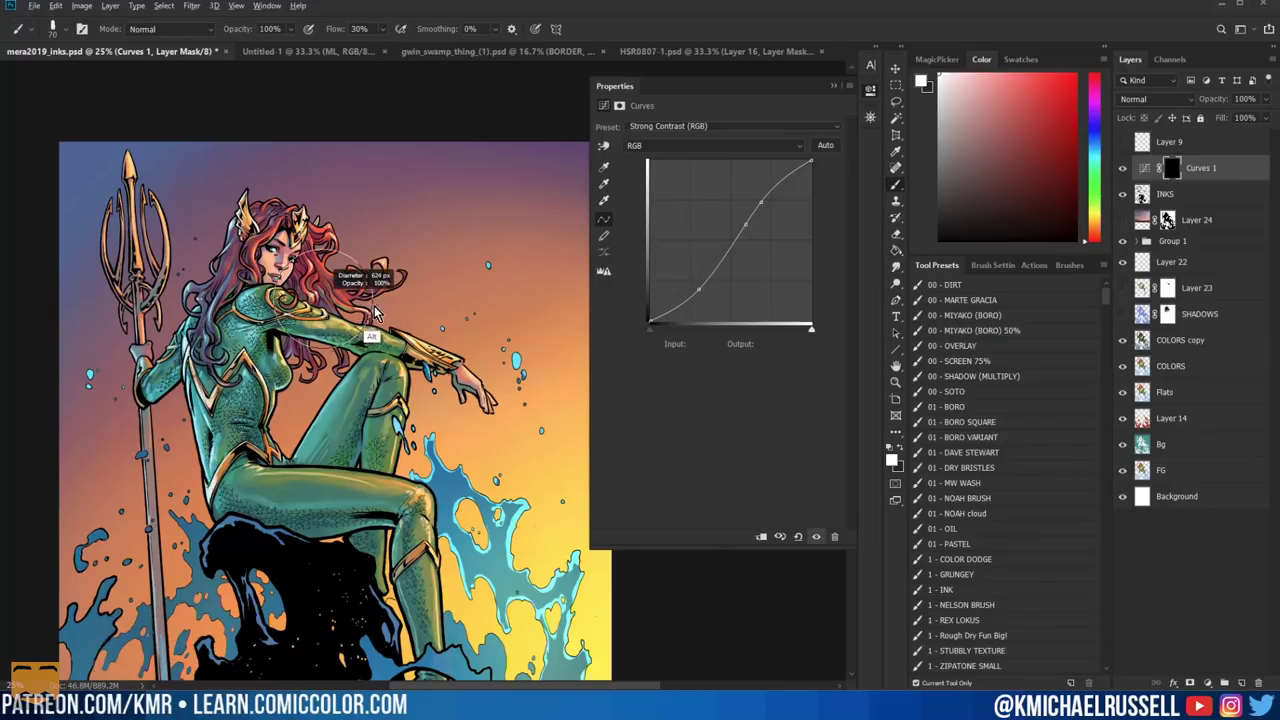
pyautogui.moveTo(292, 244)
pyautogui.mouseDown()
pyautogui.moveTo(300, 310)
pyautogui.moveTo(220, 300)
pyautogui.moveTo(338, 448)
pyautogui.moveTo(262, 485)
pyautogui.moveTo(375, 500)
pyautogui.moveTo(229, 291)
pyautogui.moveTo(322, 244)
pyautogui.mouseUp()
pyautogui.moveTo(352, 178); pyautogui.dragTo(252, 192)
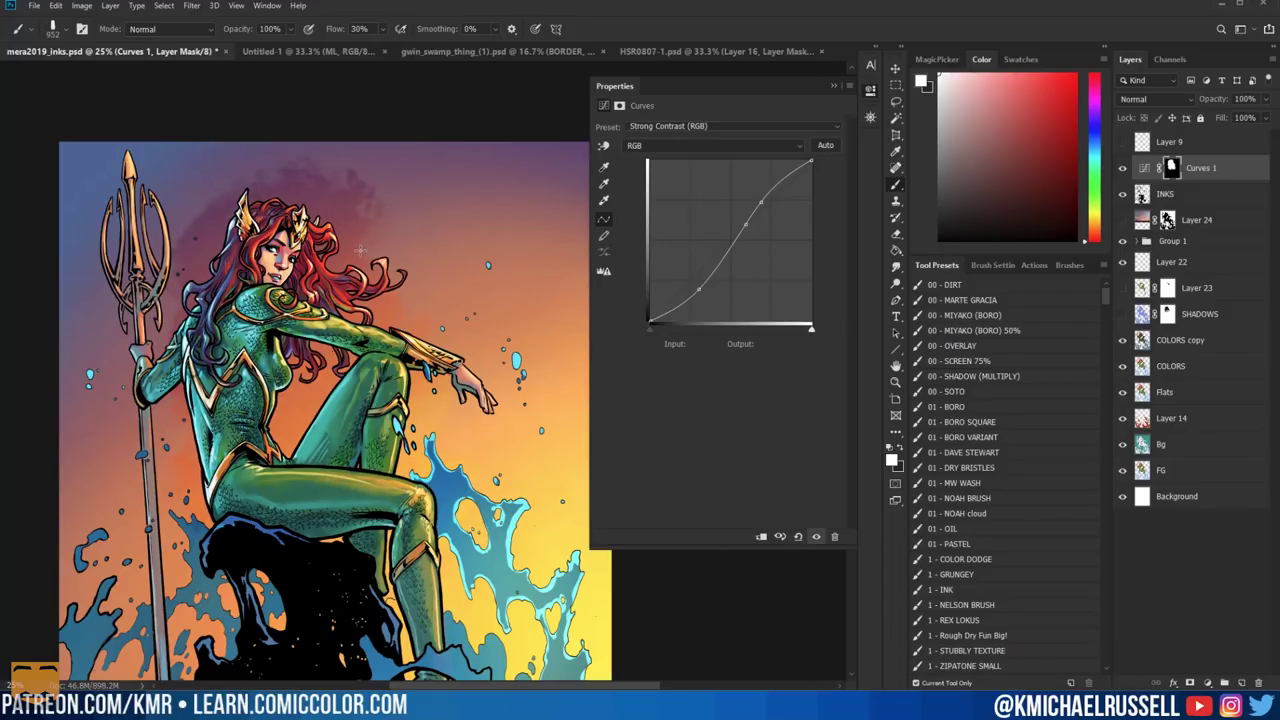
pyautogui.hotkey('ctrl', 'z')
pyautogui.hotkey('ctrl', 'z')
pyautogui.hotkey('ctrl', 'z')
pyautogui.hotkey('ctrl', 'z')
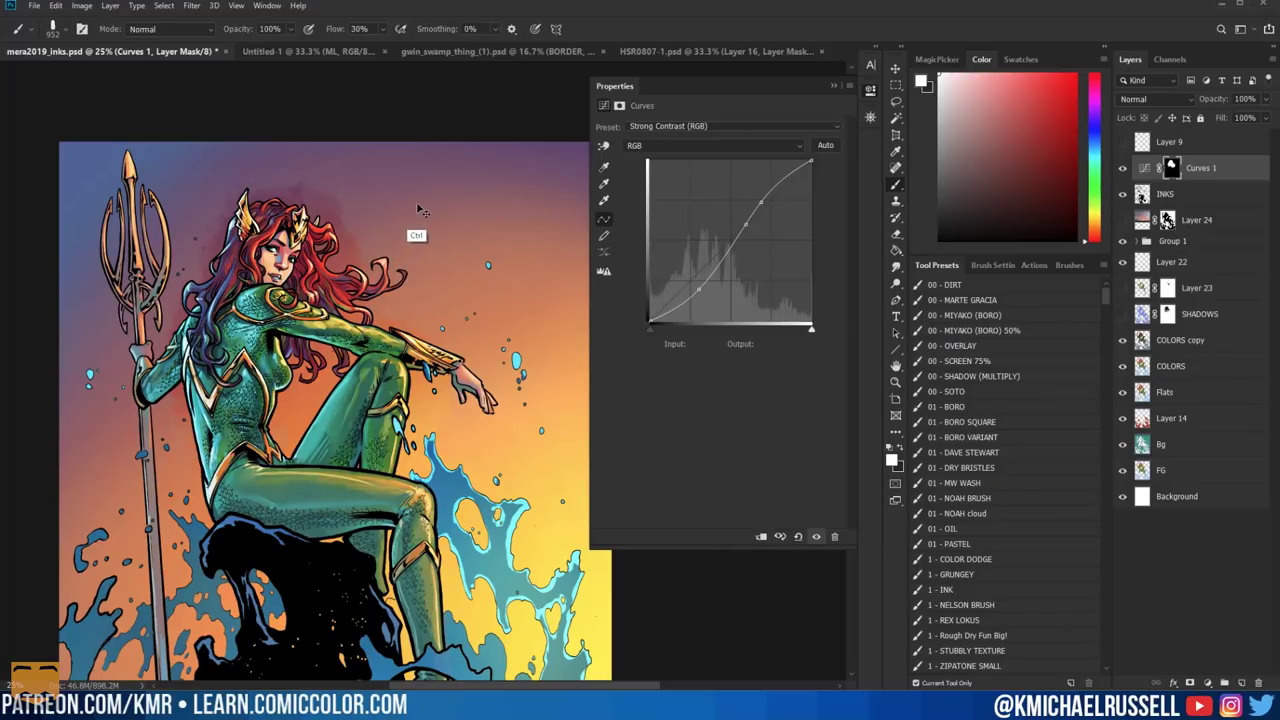
pyautogui.hotkey('ctrl', 'z')
pyautogui.hotkey('ctrl', 'z')
pyautogui.hotkey('ctrl', 'z')
pyautogui.hotkey('ctrl', 'z')
pyautogui.hotkey('ctrl', 'shift', 'z')
pyautogui.press('l')
pyautogui.keyDown('ctrl'); pyautogui.click(1142, 396); pyautogui.keyUp('ctrl')
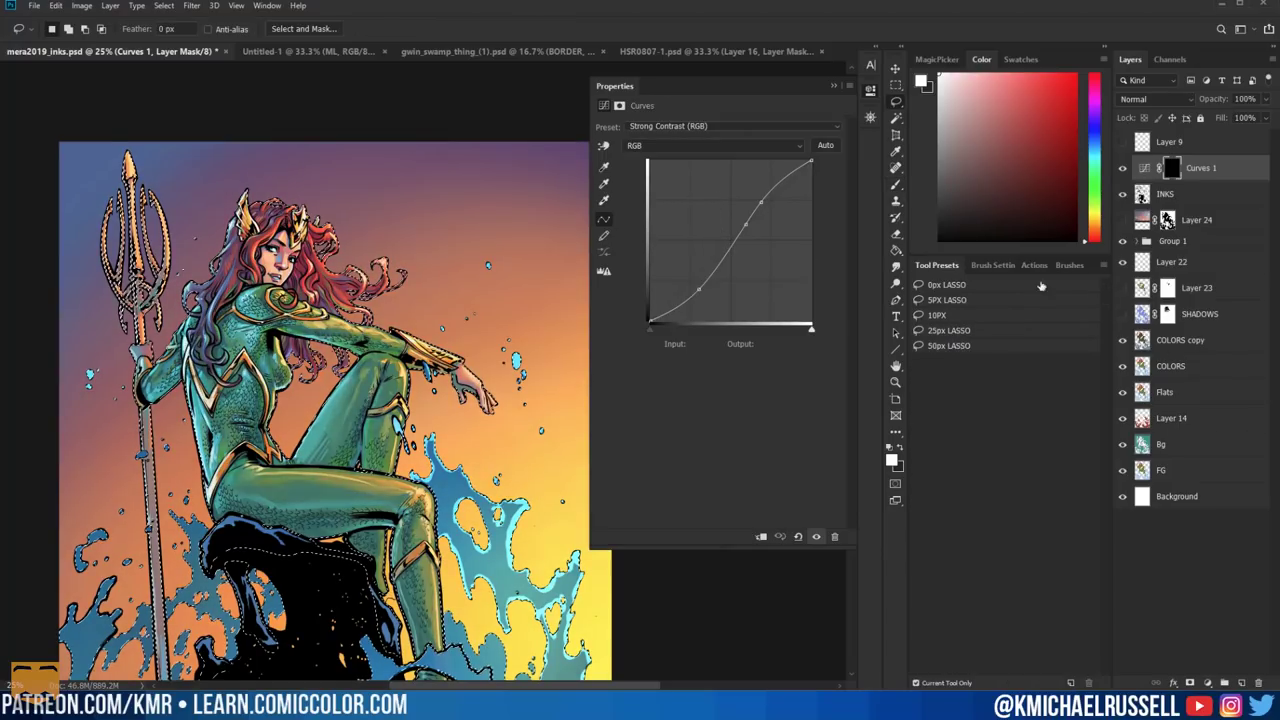
pyautogui.hotkey('ctrl', 'd')
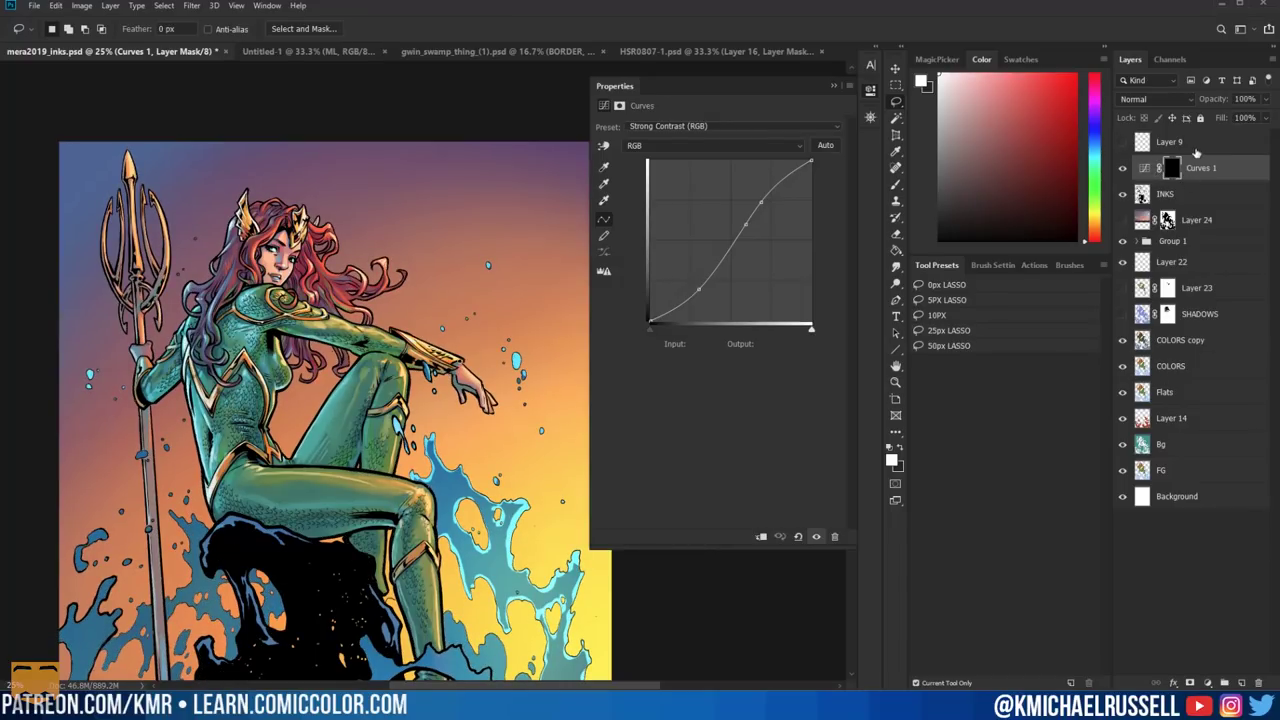
# Paint white on the Curves mask over the head and upper body with the 00 - SOTO brush, and compare with the adjustment hidden.
pyautogui.press('b')
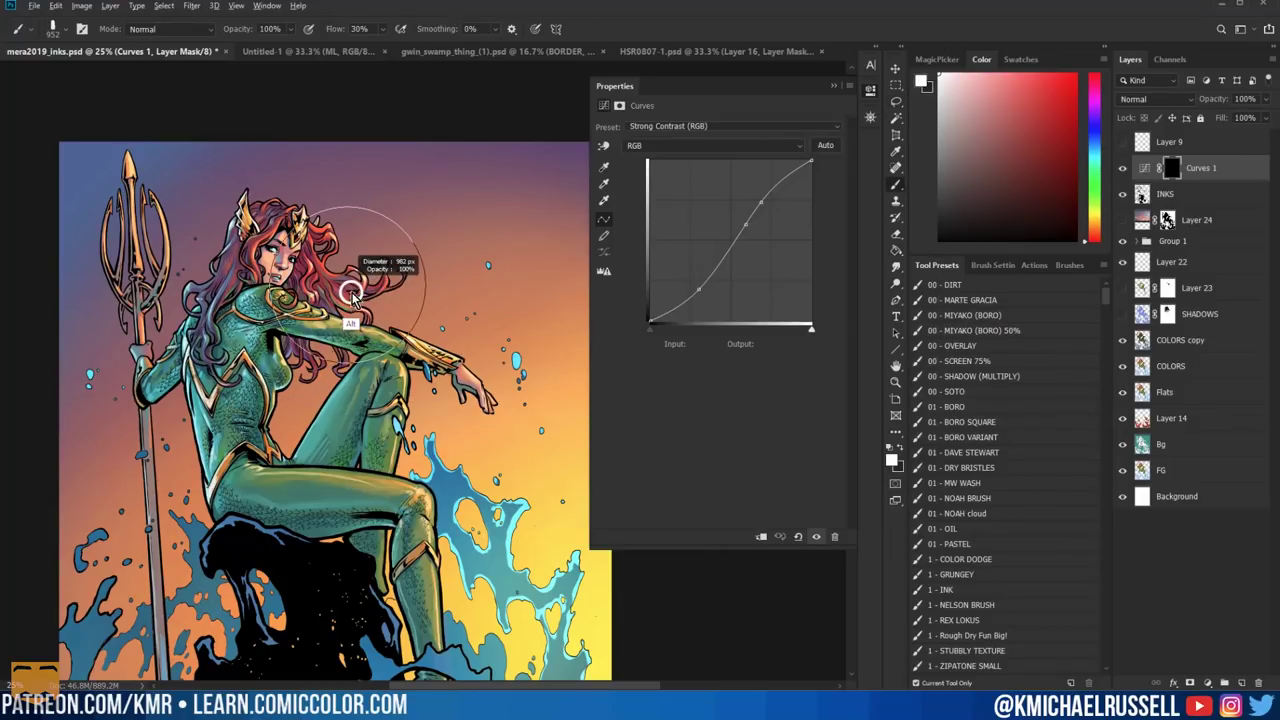
pyautogui.click(1045, 389)
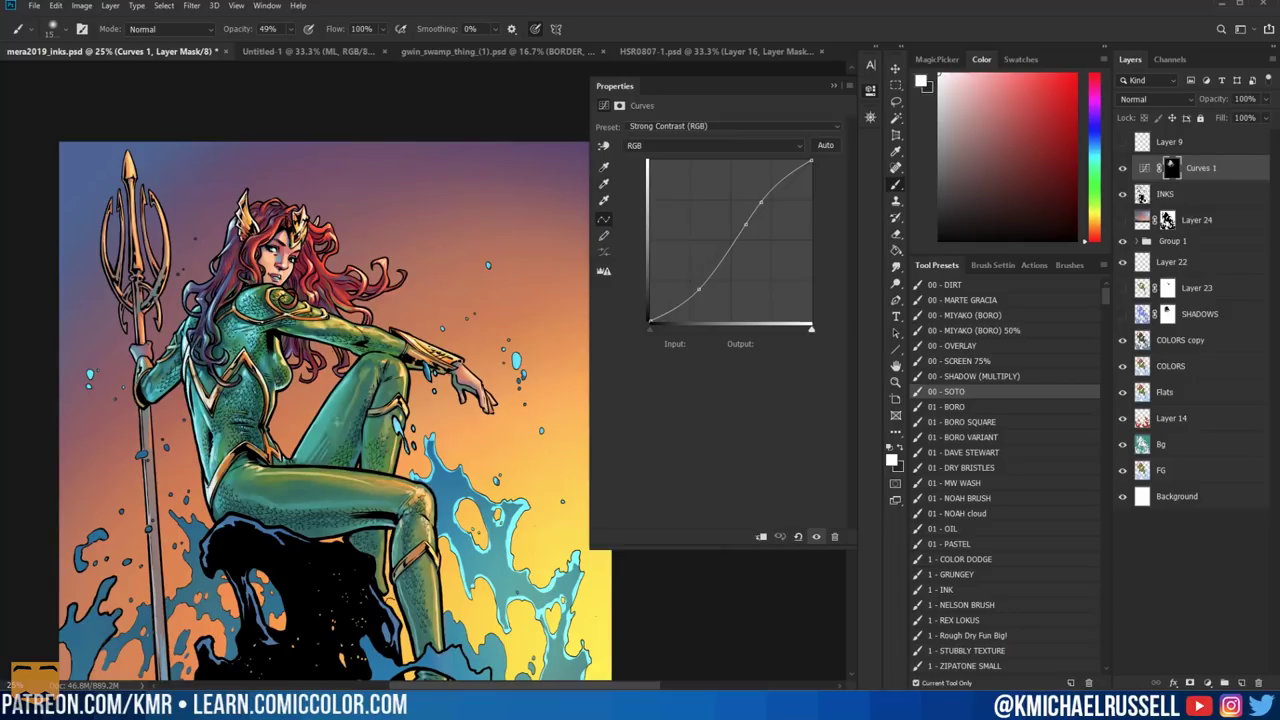
pyautogui.moveTo(343, 293)
pyautogui.mouseDown()
pyautogui.moveTo(440, 293)
pyautogui.moveTo(430, 300)
pyautogui.mouseUp()
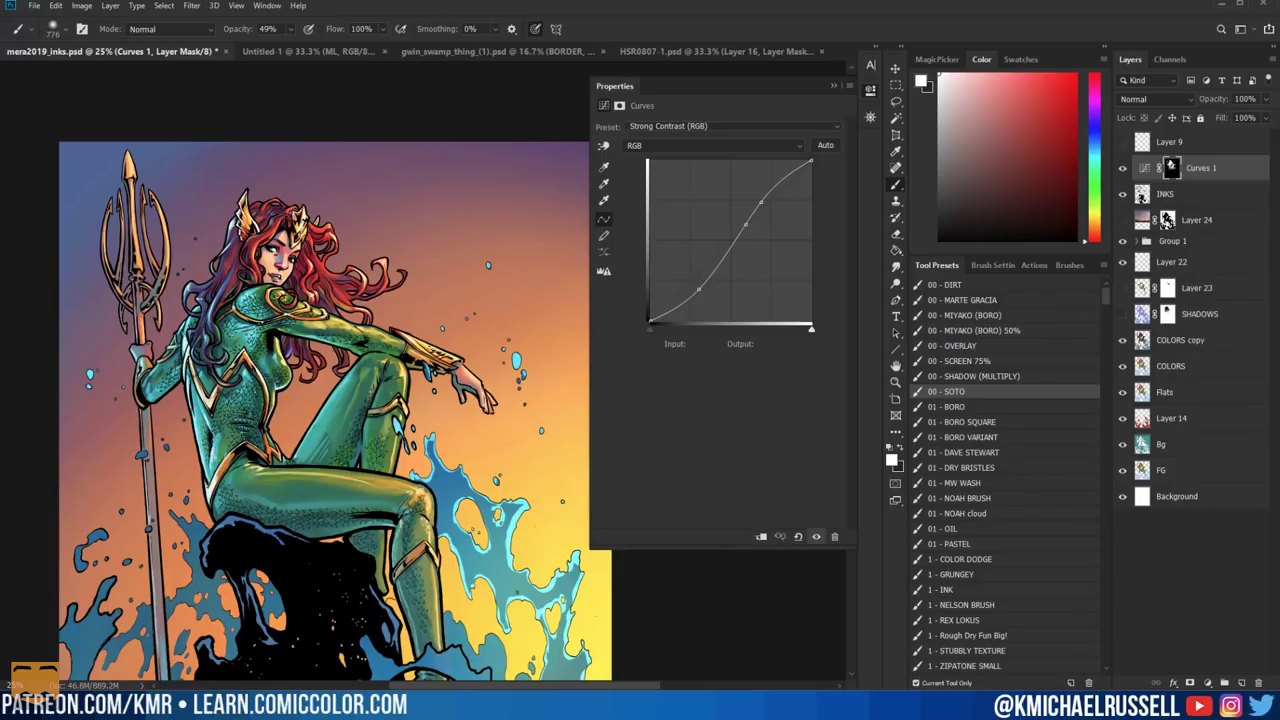
pyautogui.click(1122, 169)
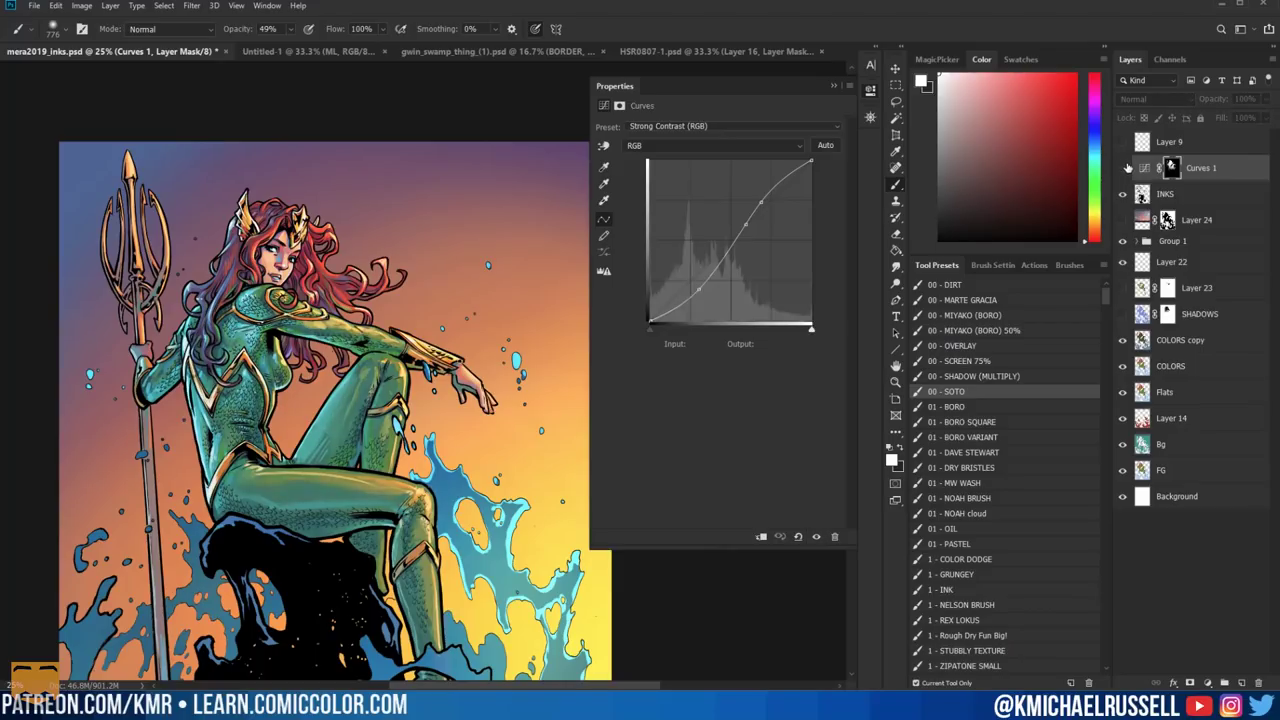
pyautogui.click(1122, 169)
pyautogui.click(1123, 169)
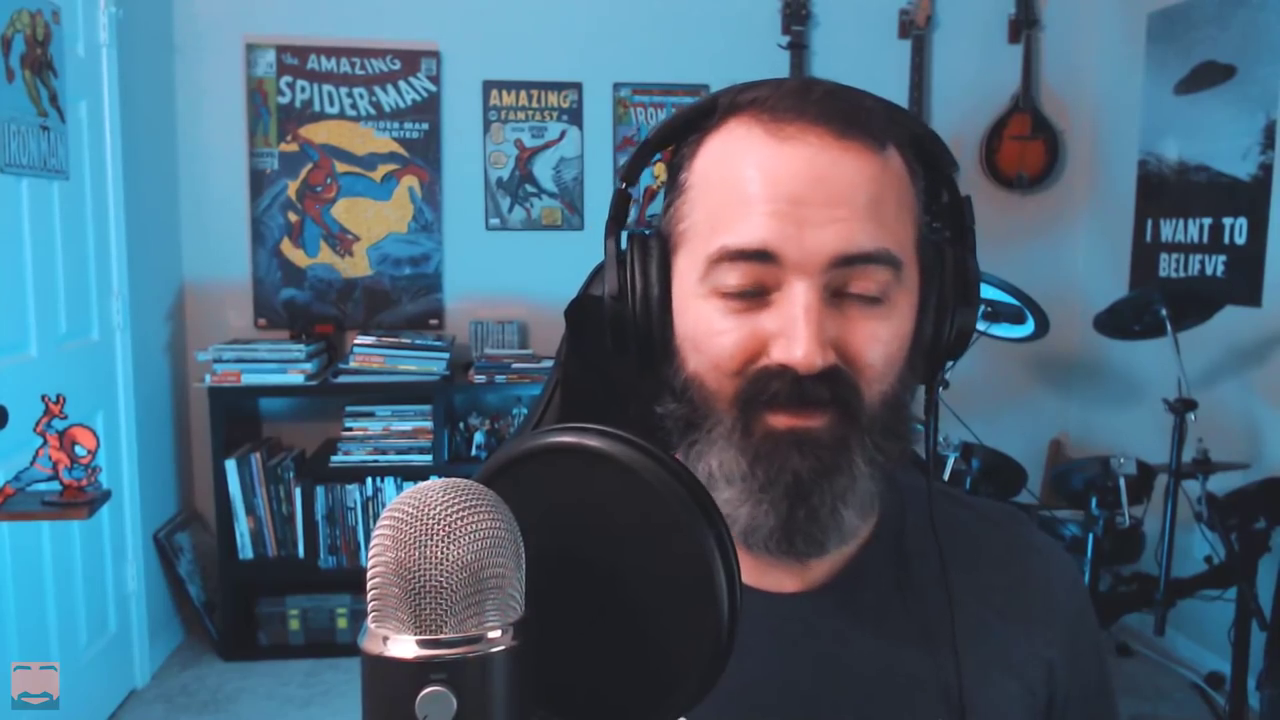